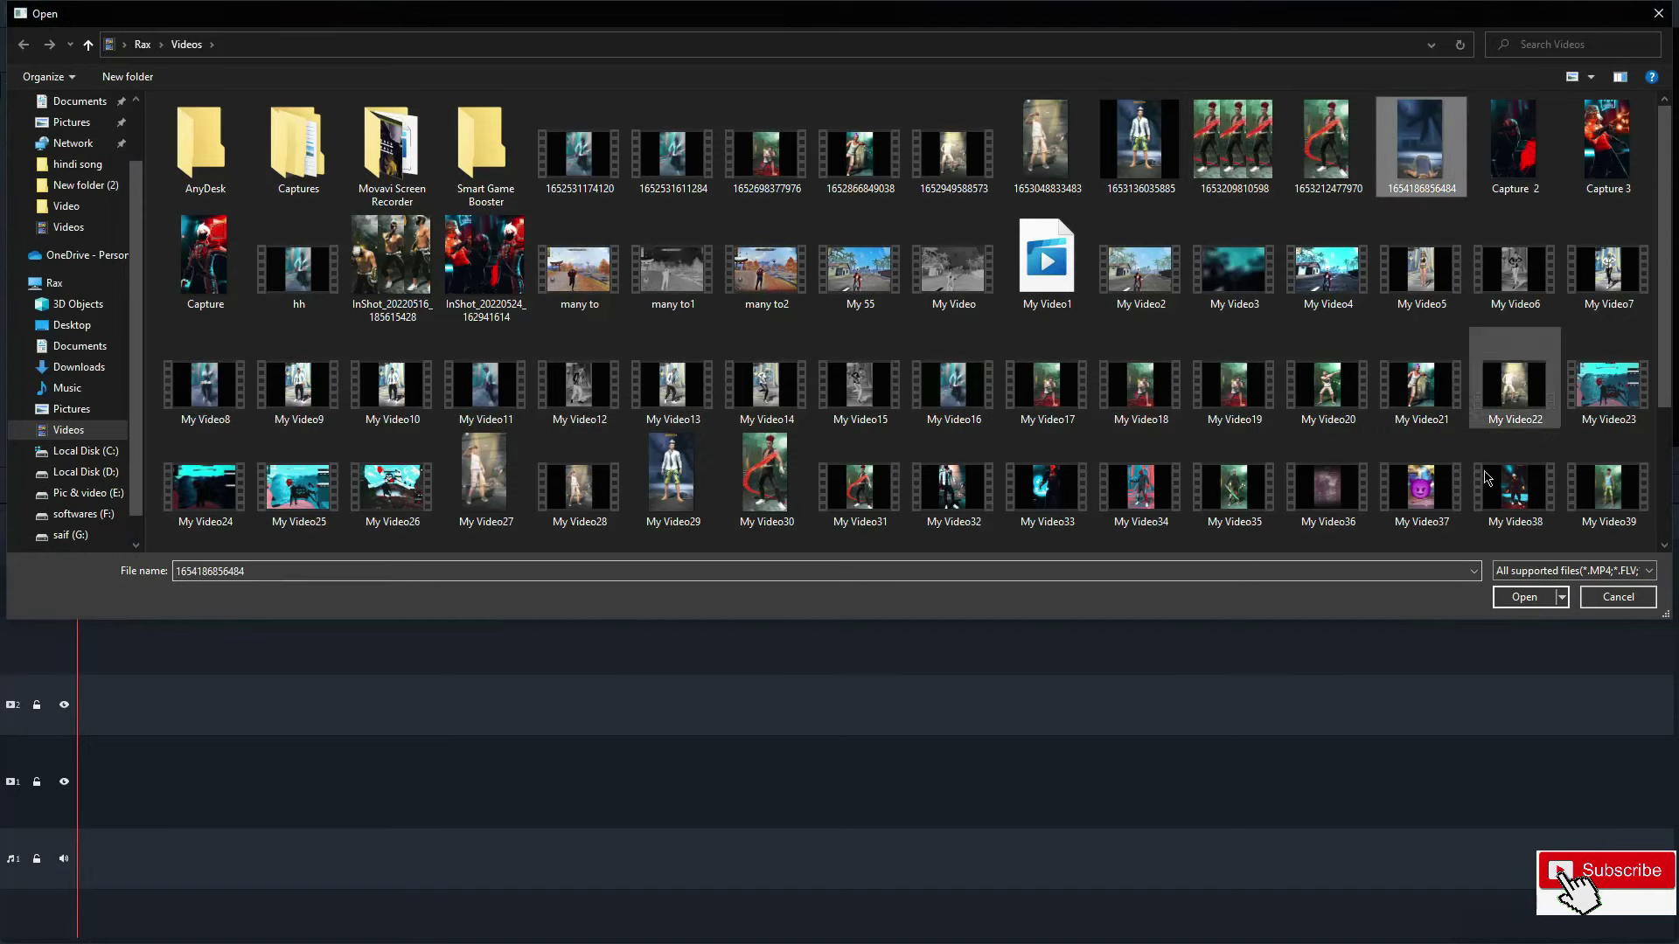
{"action": "left_click", "coordinate": [1522, 596]}
{"action": "left_click_drag", "start_coordinate": [262, 209], "coordinate": [79, 732]}
{"action": "left_click", "coordinate": [955, 505]}
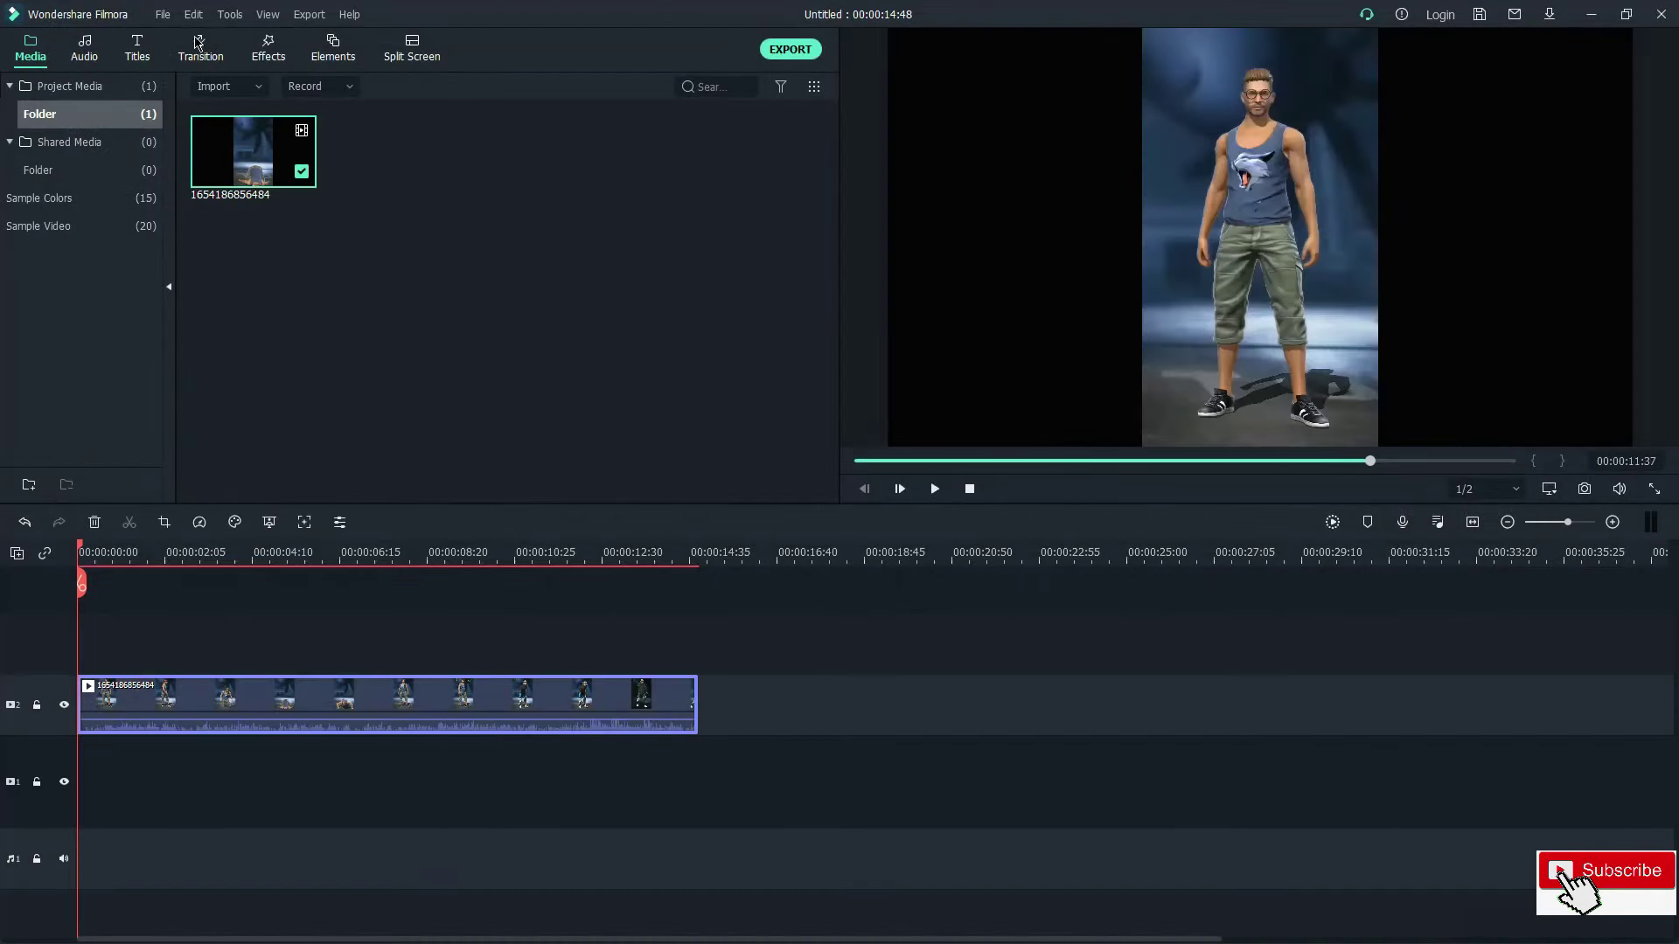
Step: Configure the project settings with a Custom resolution of 1920 x 1080 and a frame rate of 60 fps
{"action": "left_click", "coordinate": [162, 14]}
{"action": "left_click", "coordinate": [224, 339]}
{"action": "left_click", "coordinate": [819, 480]}
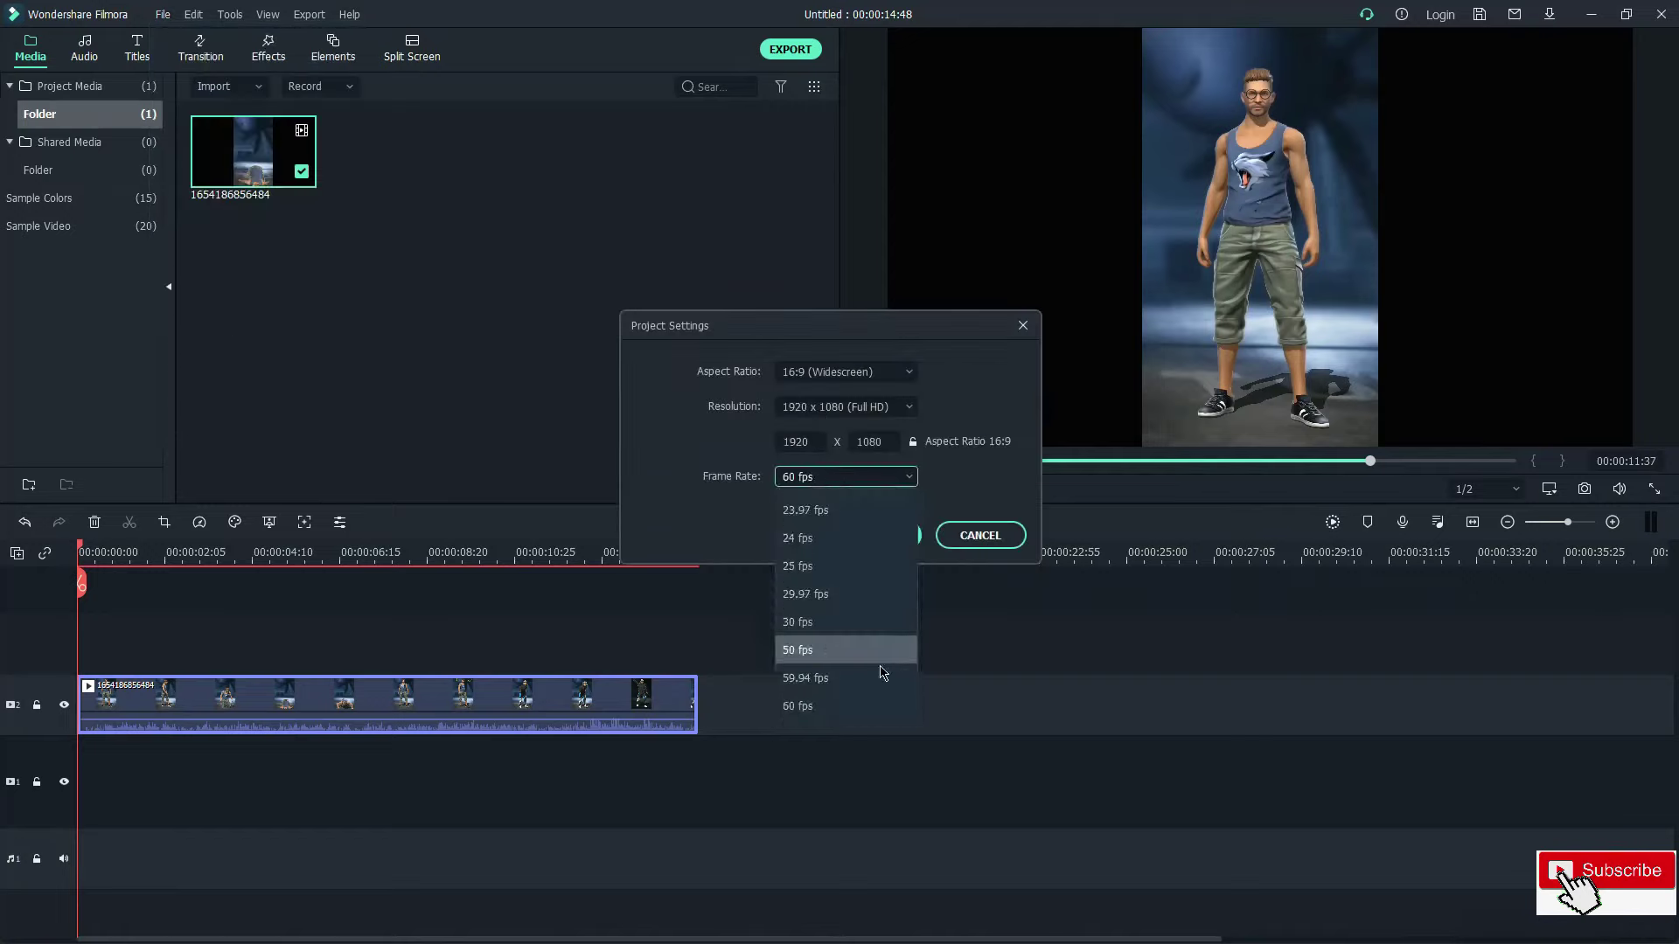
{"action": "left_click", "coordinate": [839, 486]}
{"action": "left_click", "coordinate": [822, 407]}
{"action": "left_click", "coordinate": [836, 553]}
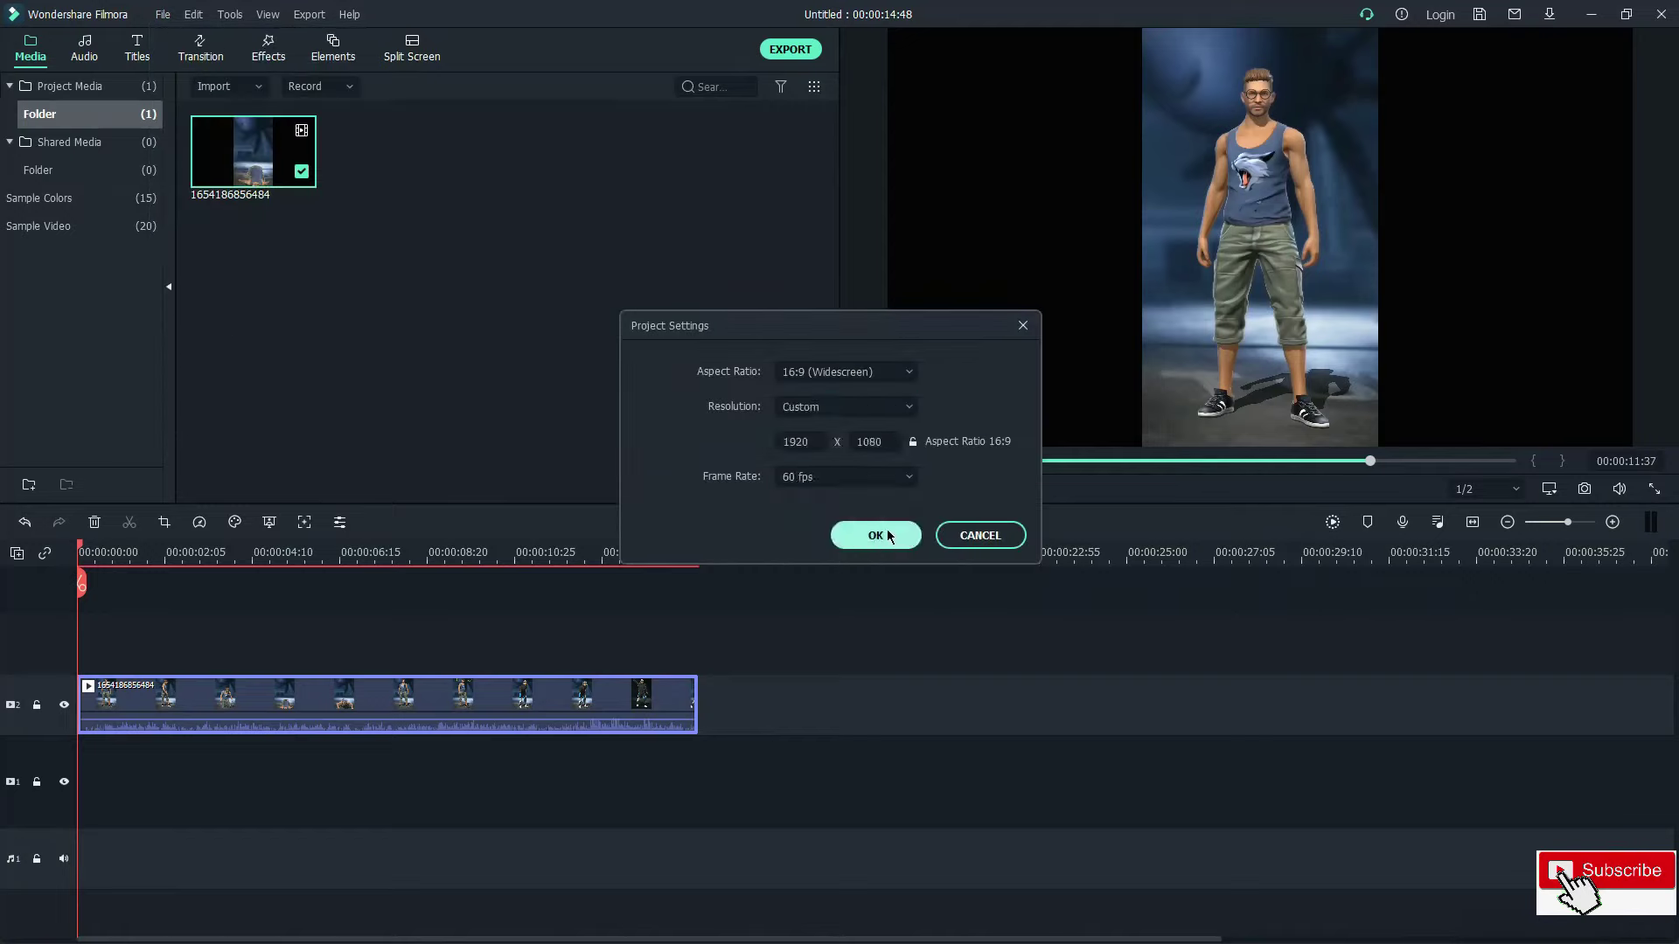
{"action": "left_click", "coordinate": [884, 531]}
Step: Play the clip to find the character's first outfit change and split it there, at about 00:00:08:31
{"action": "key", "text": "space"}
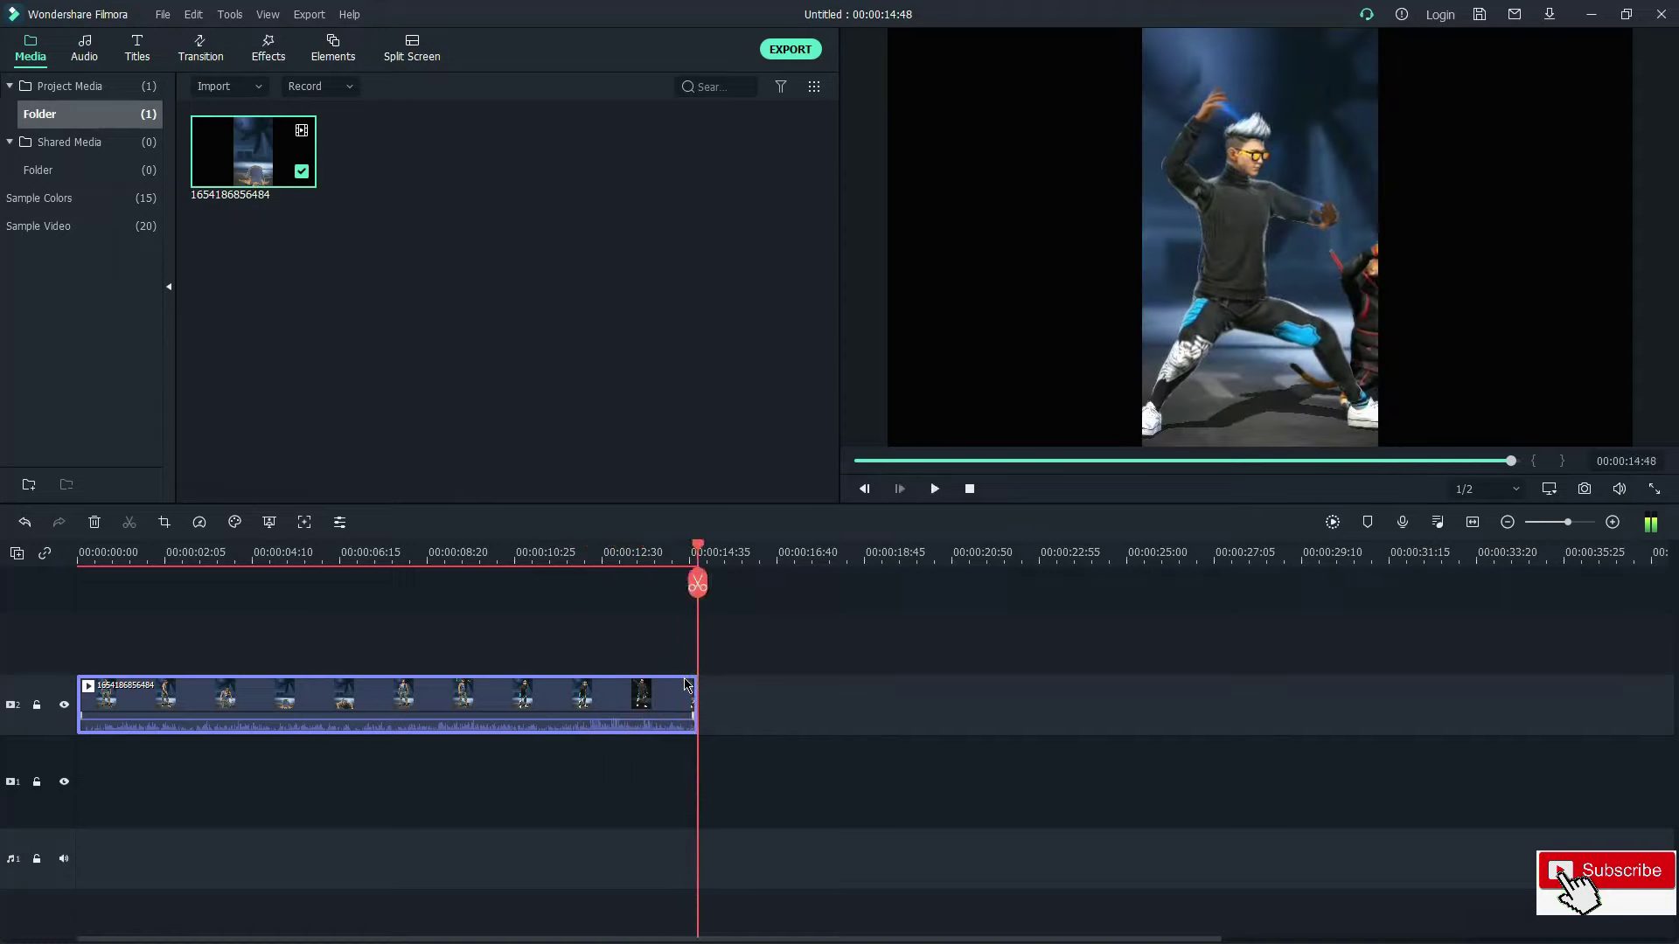
{"action": "key", "text": "space"}
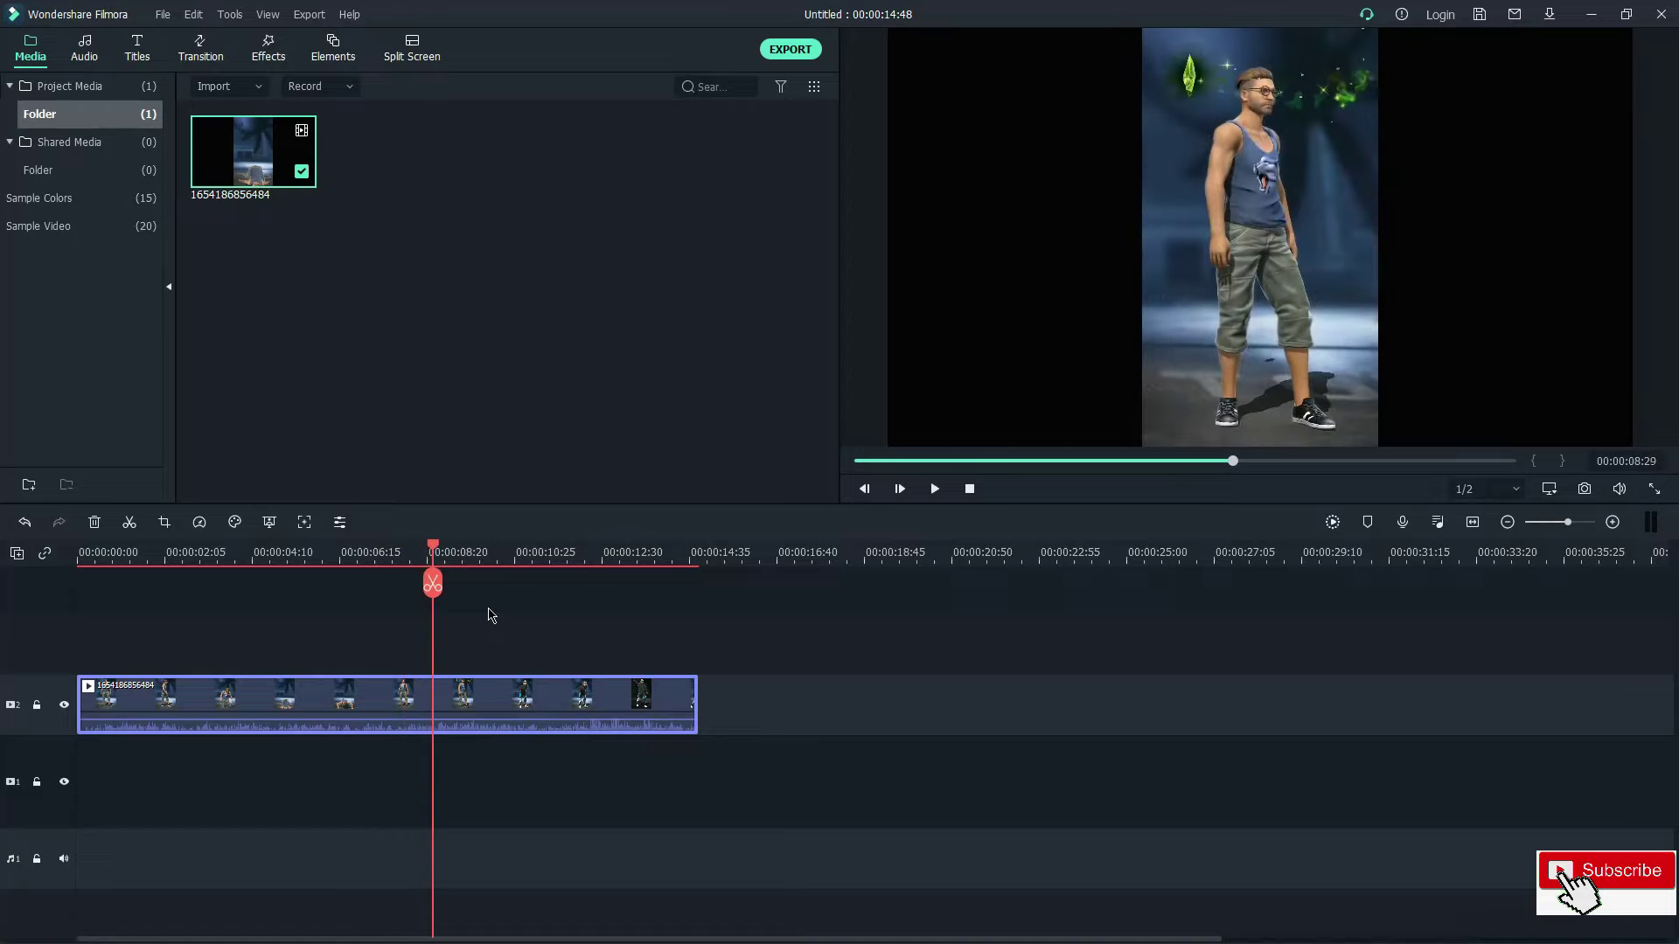
{"action": "key", "text": "Left"}
{"action": "key", "text": "Left"}
{"action": "key", "text": "Left"}
{"action": "key", "text": "Left"}
{"action": "key", "text": "Left"}
{"action": "key", "text": "Left"}
{"action": "key", "text": "Left"}
{"action": "key", "text": "Left"}
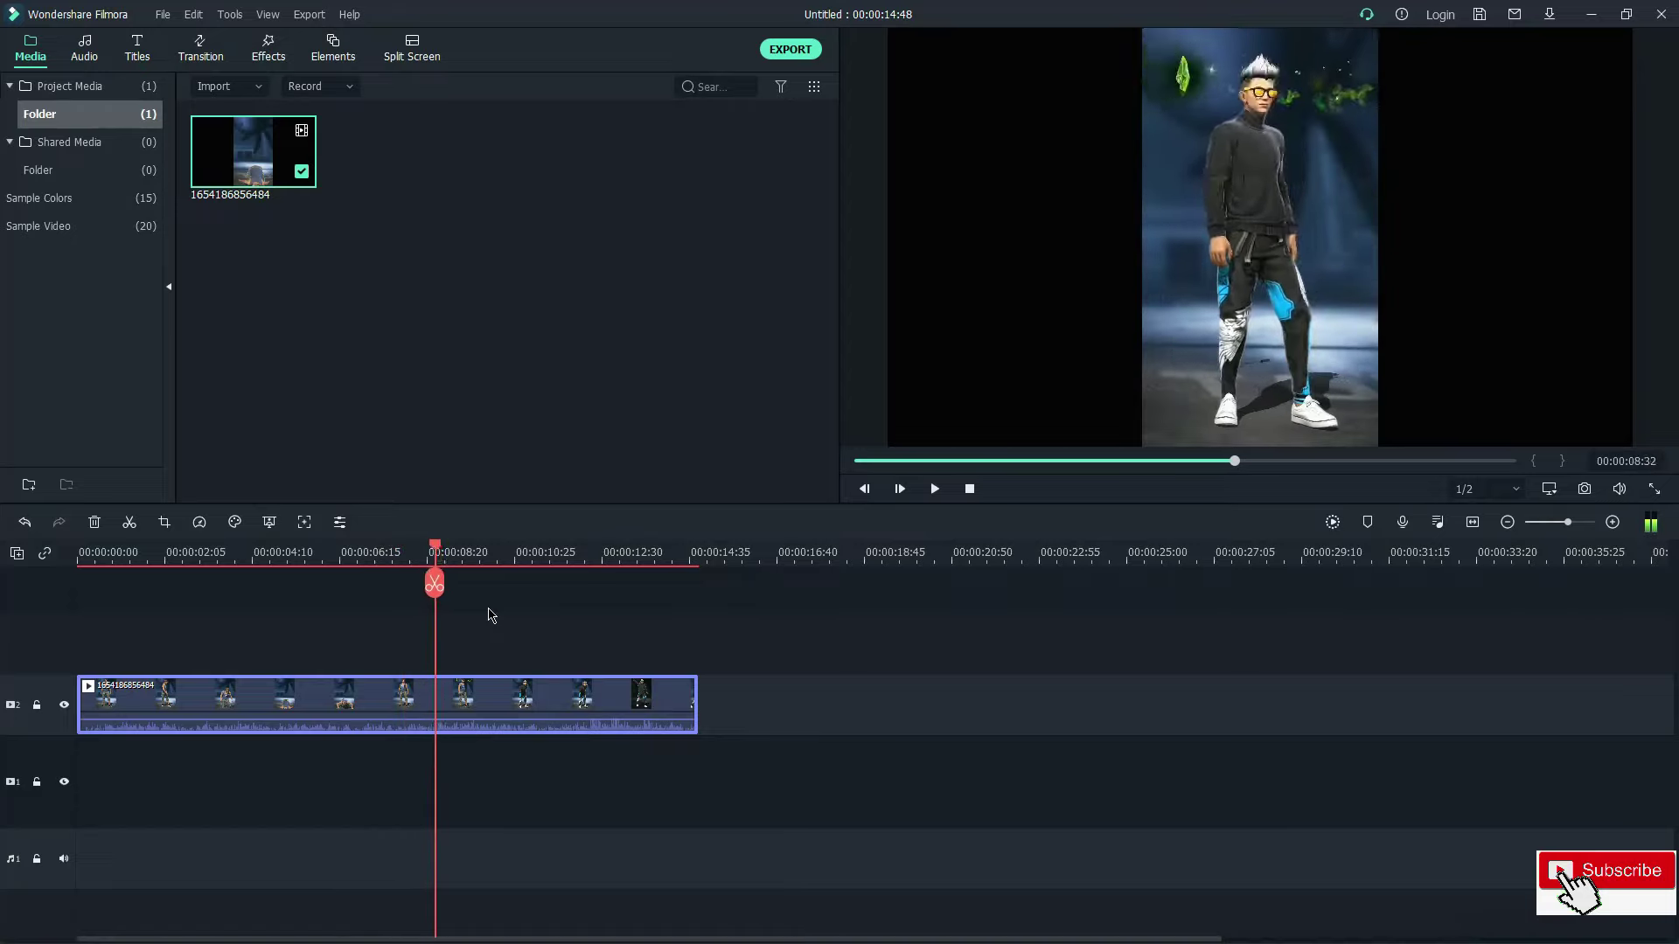
{"action": "left_click", "coordinate": [129, 522]}
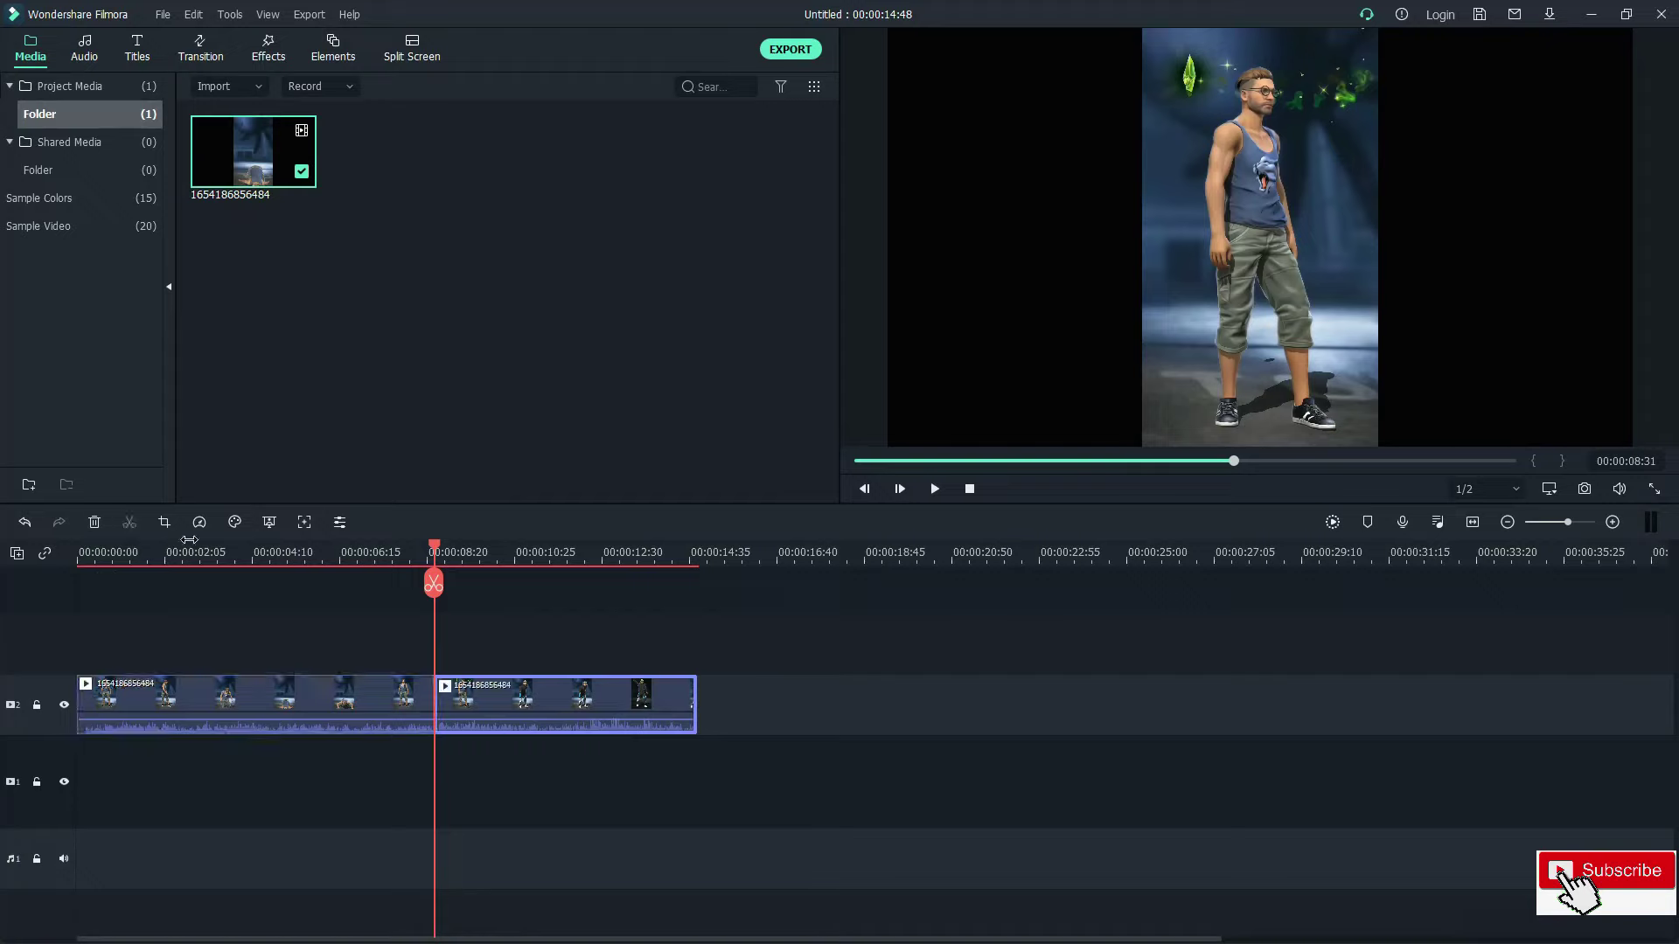
Step: Split the remaining part of the clip at 00:00:09:30
{"action": "key", "text": "space"}
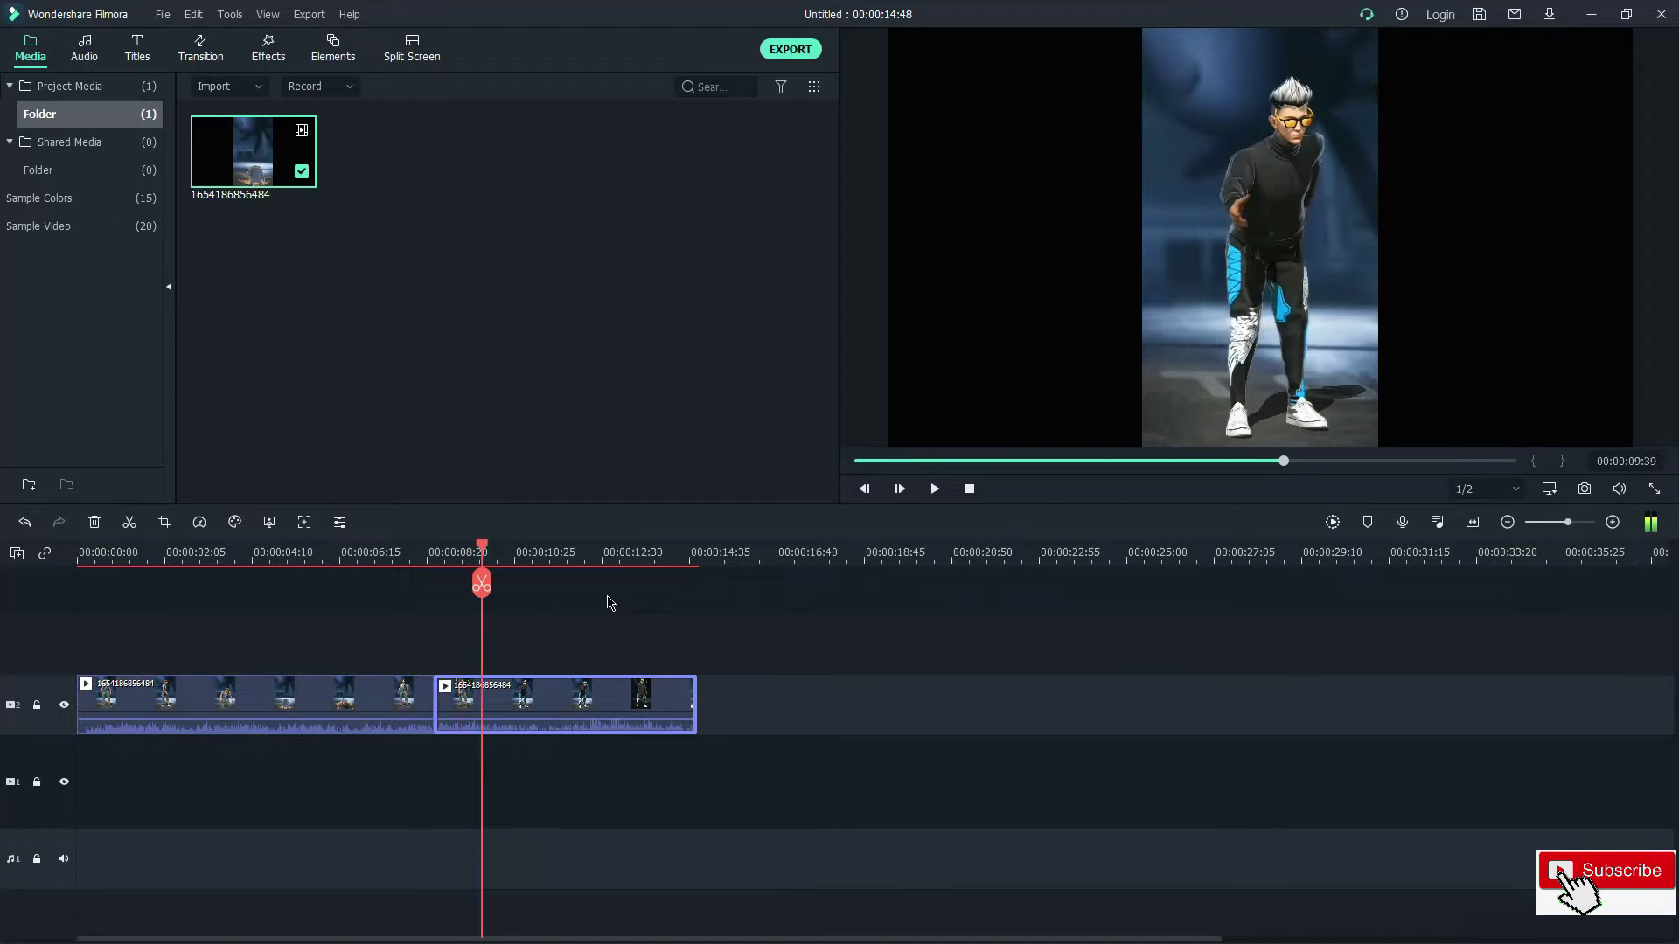
{"action": "key", "text": "Left"}
{"action": "key", "text": "Left"}
{"action": "key", "text": "Left"}
{"action": "key", "text": "Left"}
{"action": "key", "text": "Left"}
{"action": "key", "text": "Left"}
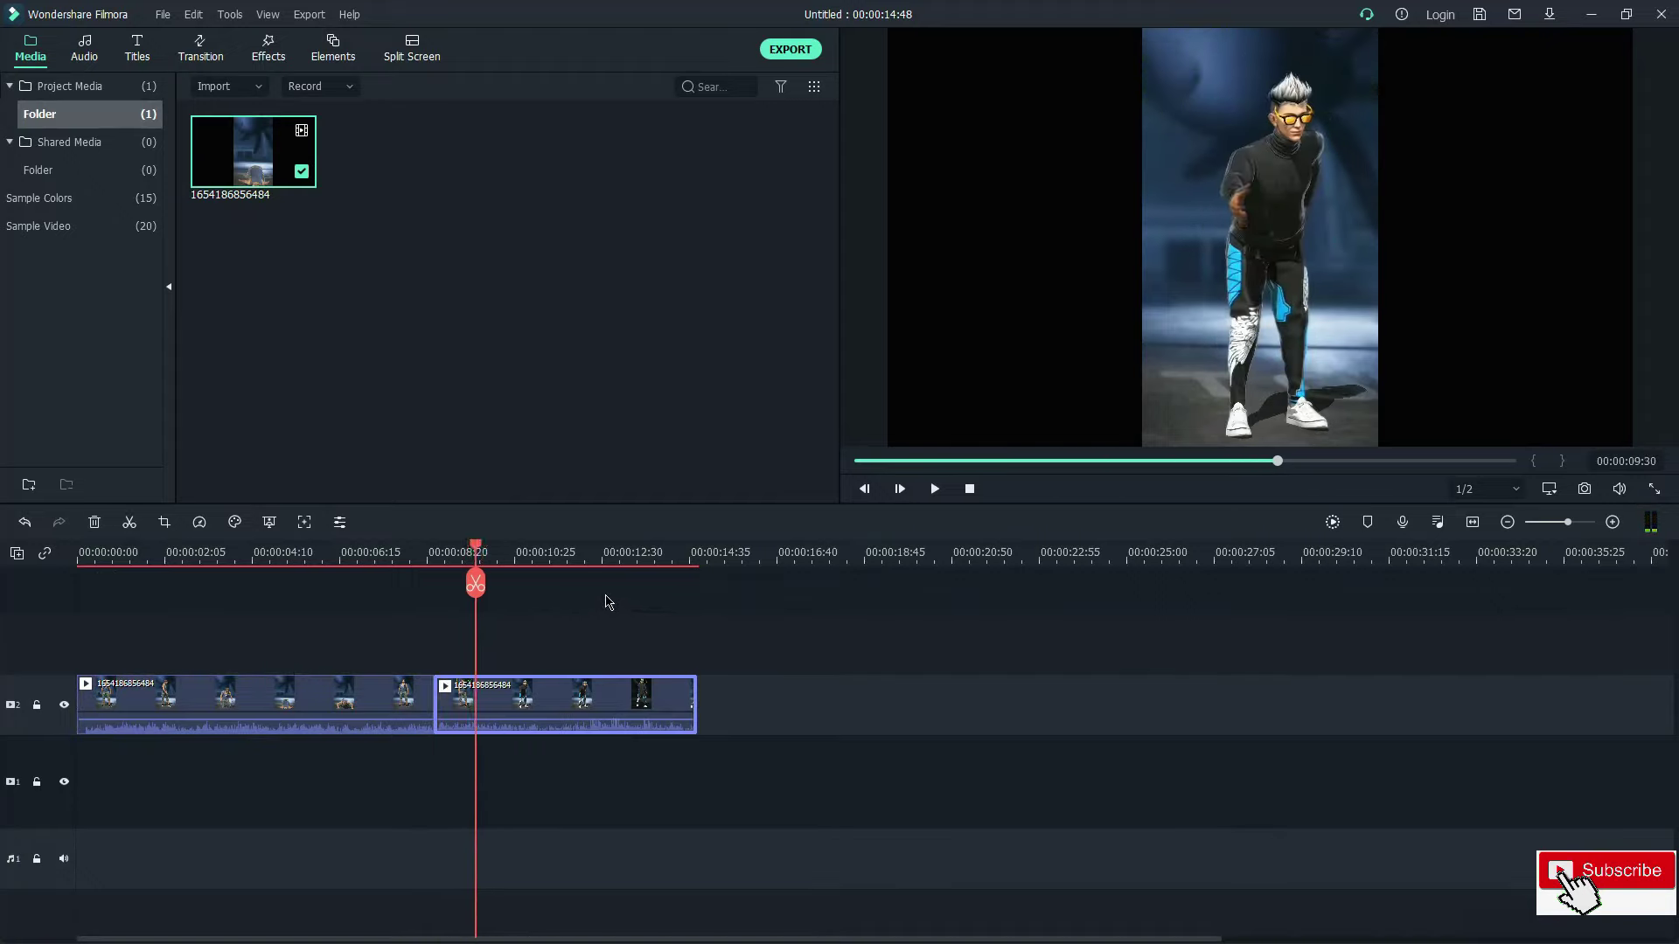
{"action": "left_click", "coordinate": [136, 520]}
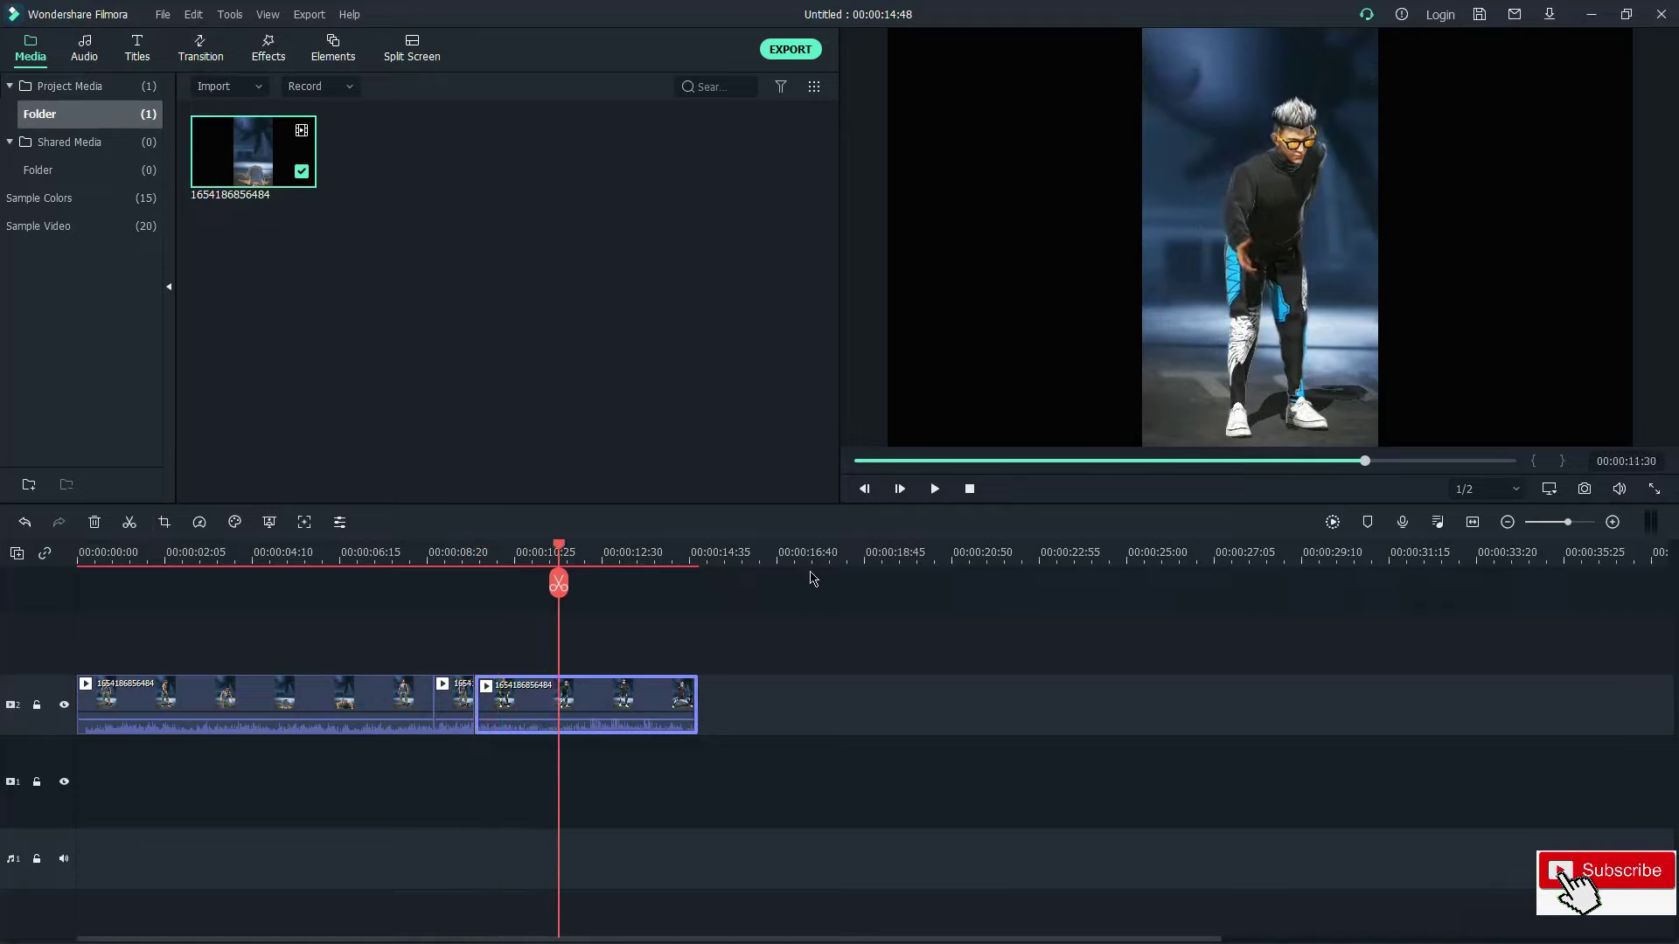
Step: Split the last part of the clip at about 00:00:12:06 and again at 00:00:12:37
{"action": "key", "text": "space"}
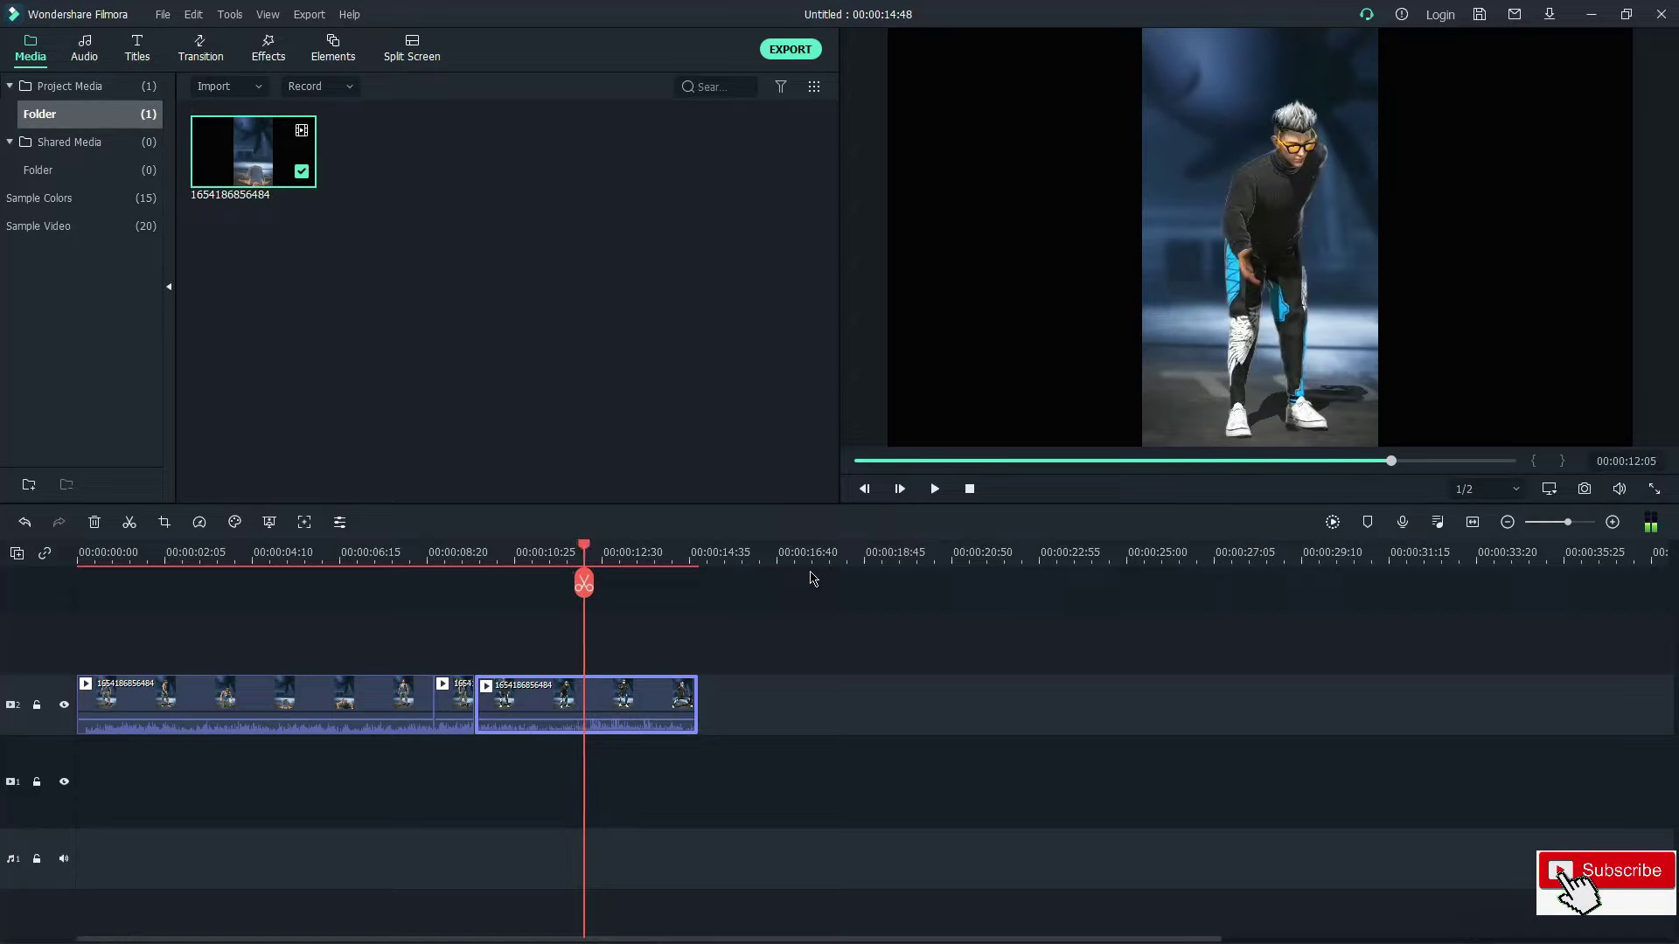
{"action": "left_click", "coordinate": [137, 529]}
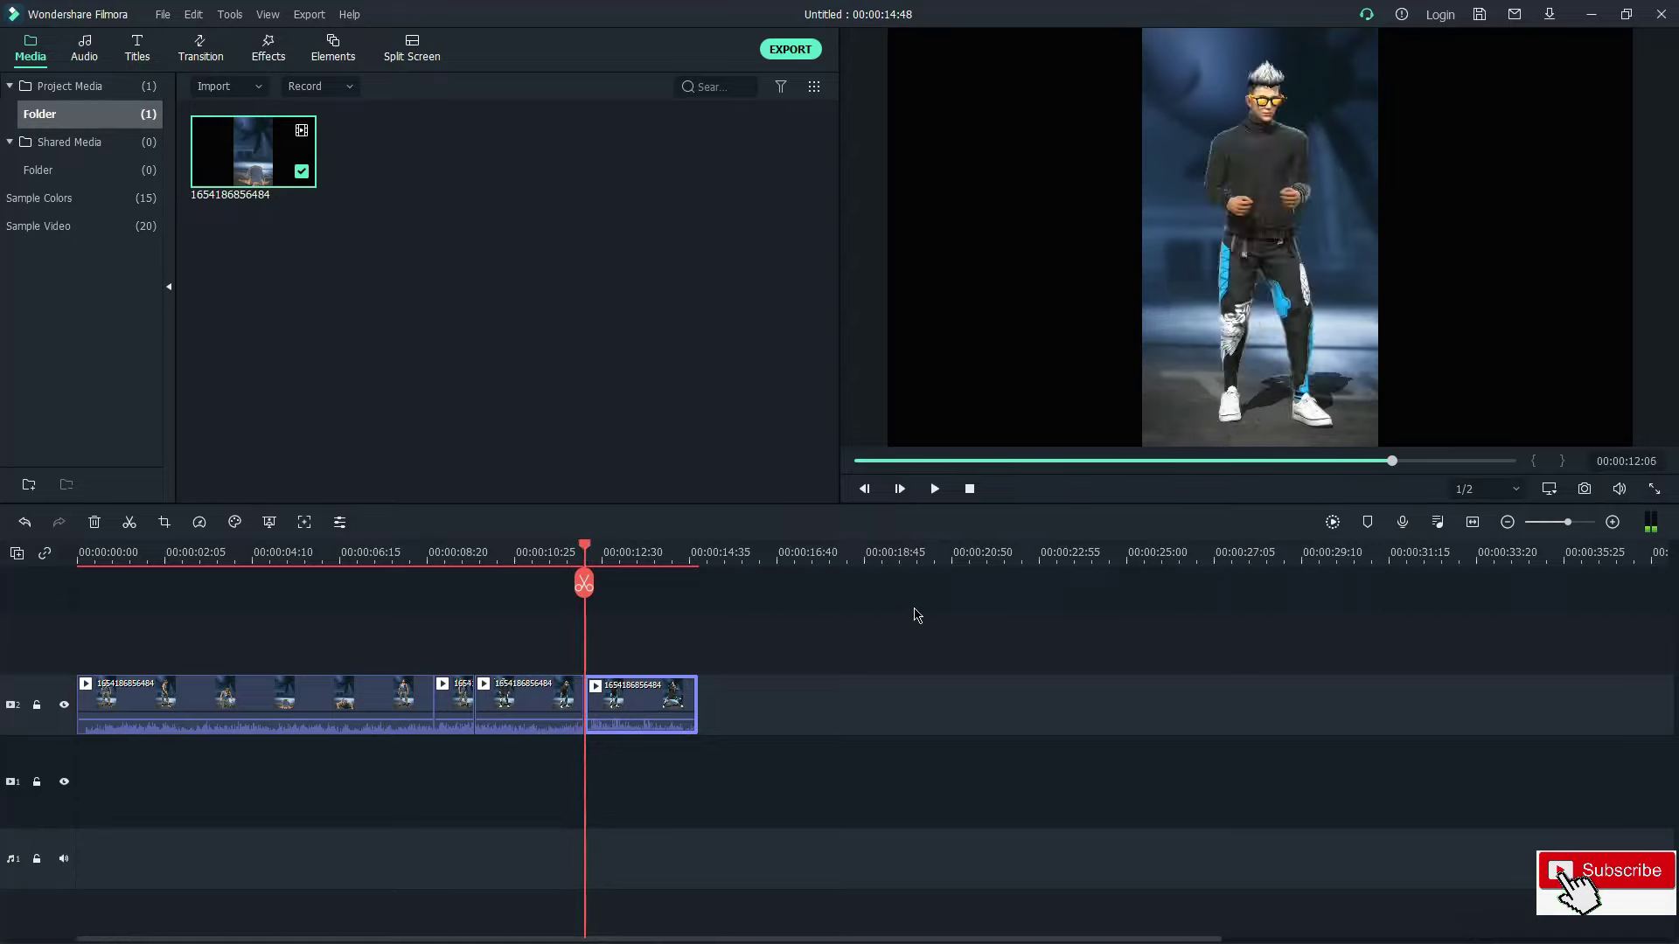
{"action": "key", "text": "Left"}
{"action": "key", "text": "Left"}
{"action": "key", "text": "Left"}
{"action": "key", "text": "Left"}
{"action": "key", "text": "Left"}
{"action": "key", "text": "Left"}
{"action": "key", "text": "Left"}
{"action": "key", "text": "Left"}
{"action": "key", "text": "Left"}
{"action": "key", "text": "Left"}
{"action": "key", "text": "Left"}
{"action": "key", "text": "Left"}
{"action": "key", "text": "Left"}
{"action": "key", "text": "Left"}
{"action": "key", "text": "Left"}
{"action": "key", "text": "Left"}
{"action": "key", "text": "Left"}
{"action": "key", "text": "Left"}
{"action": "key", "text": "Left"}
{"action": "key", "text": "Left"}
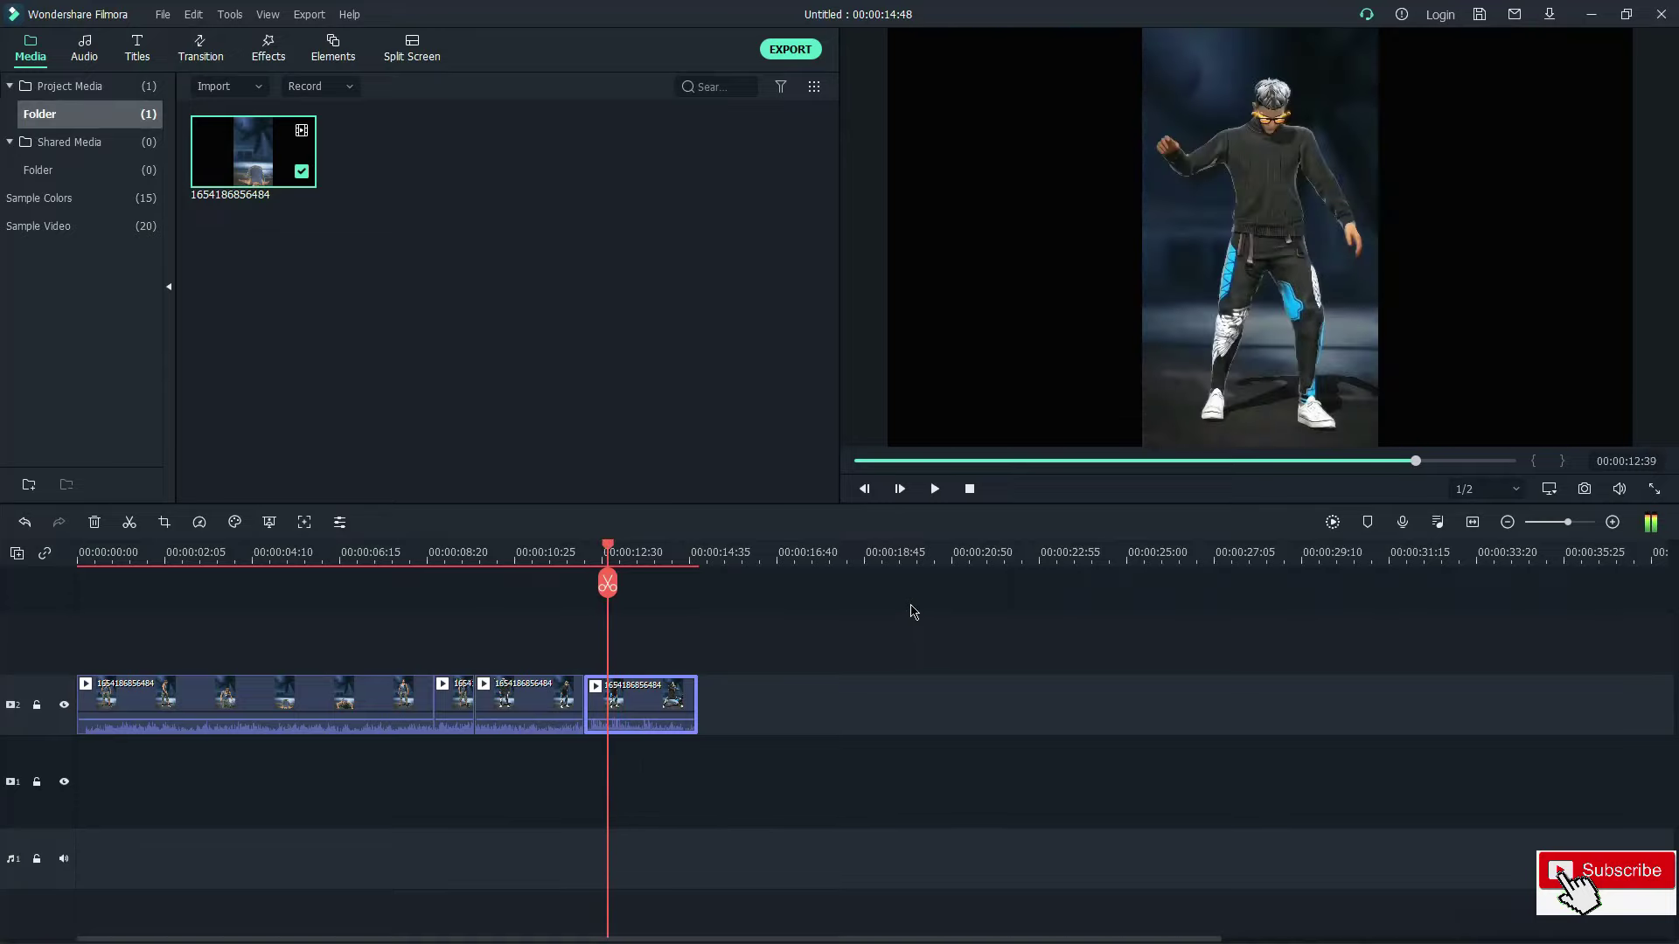
{"action": "left_click", "coordinate": [131, 522]}
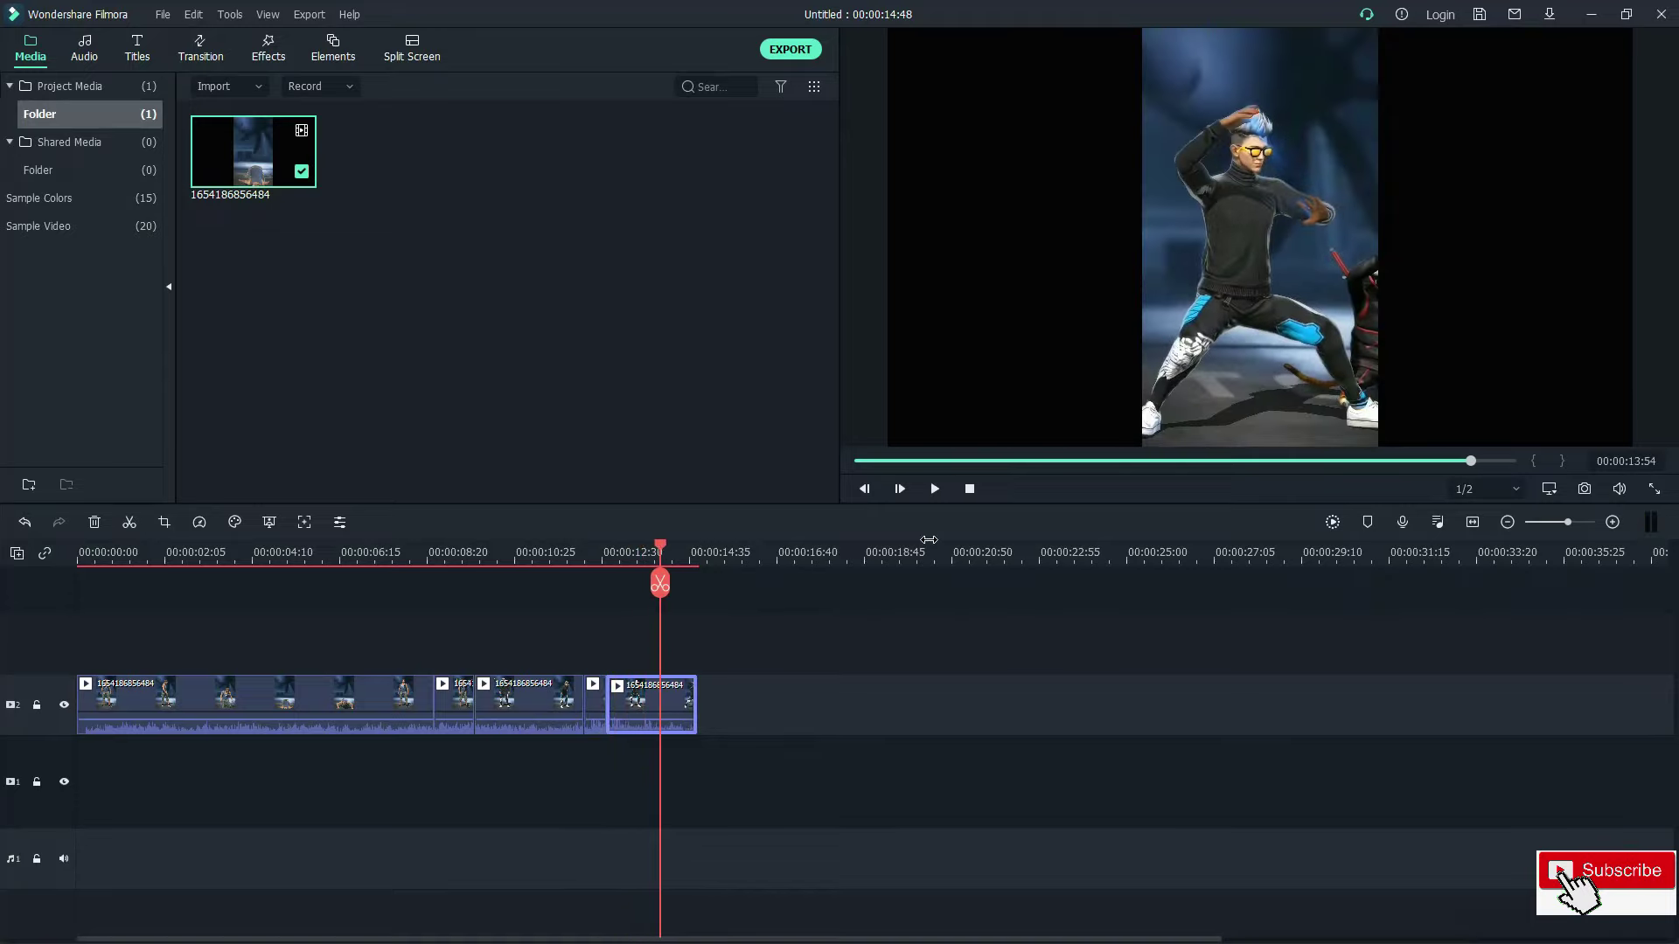
Step: Split the final segment at 00:00:13:29 and play it through to the end
{"action": "key", "text": "Left"}
{"action": "key", "text": "Left"}
{"action": "key", "text": "Left"}
{"action": "key", "text": "Left"}
{"action": "key", "text": "Left"}
{"action": "key", "text": "Left"}
{"action": "key", "text": "Left"}
{"action": "key", "text": "Left"}
{"action": "key", "text": "Left"}
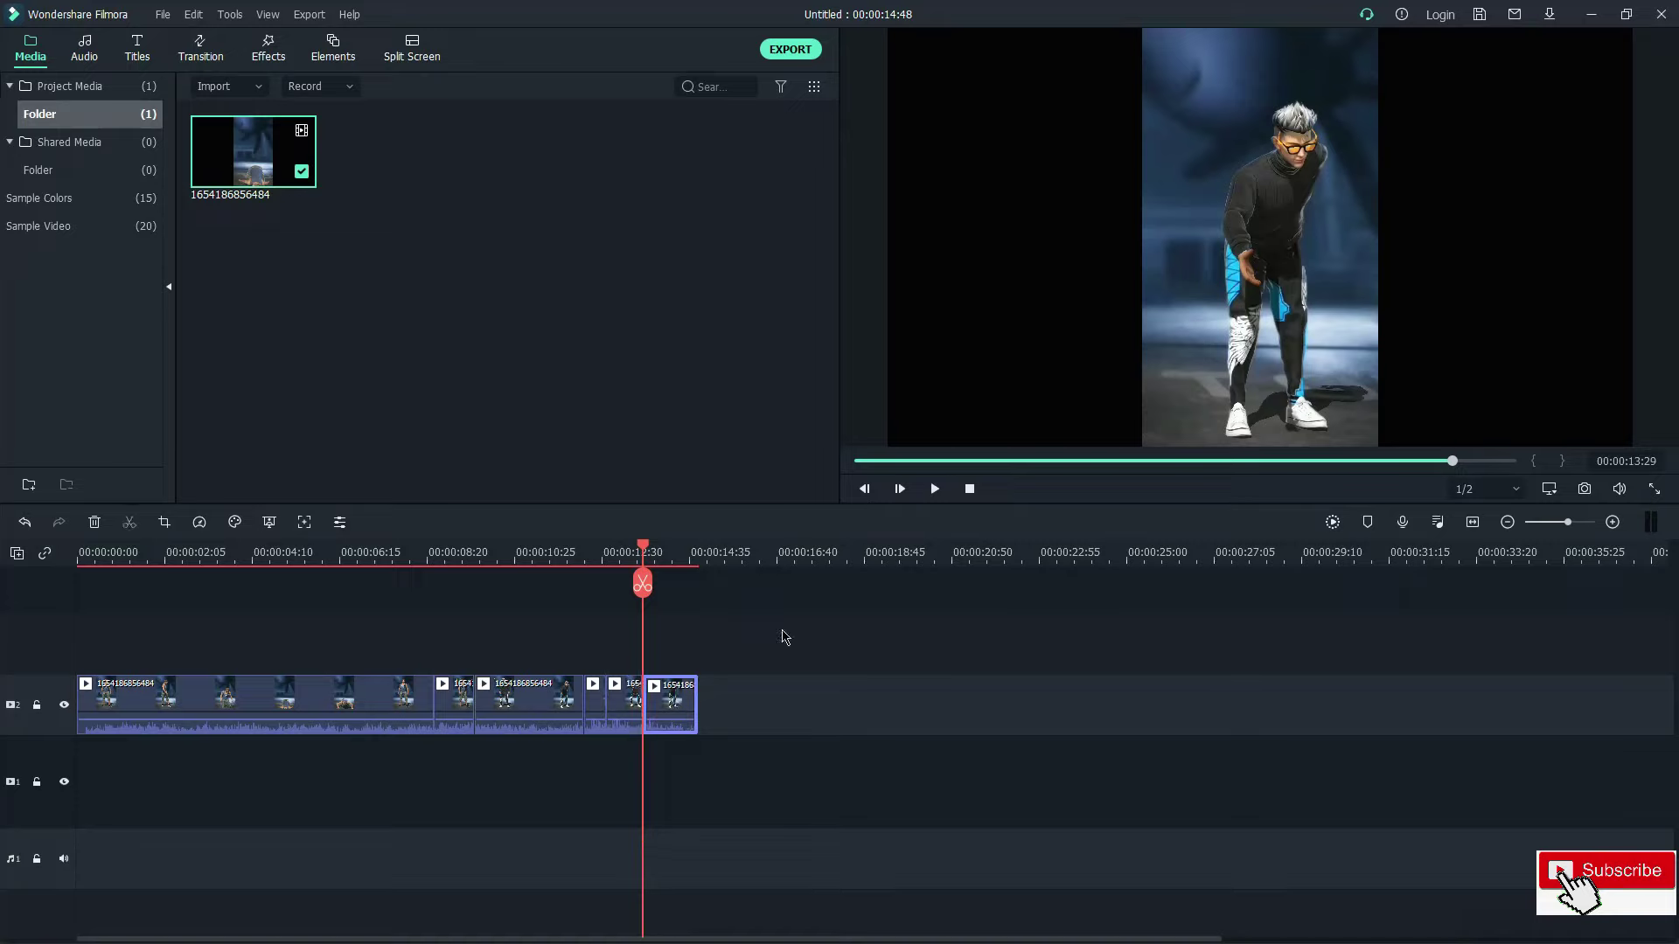
{"action": "key", "text": "space"}
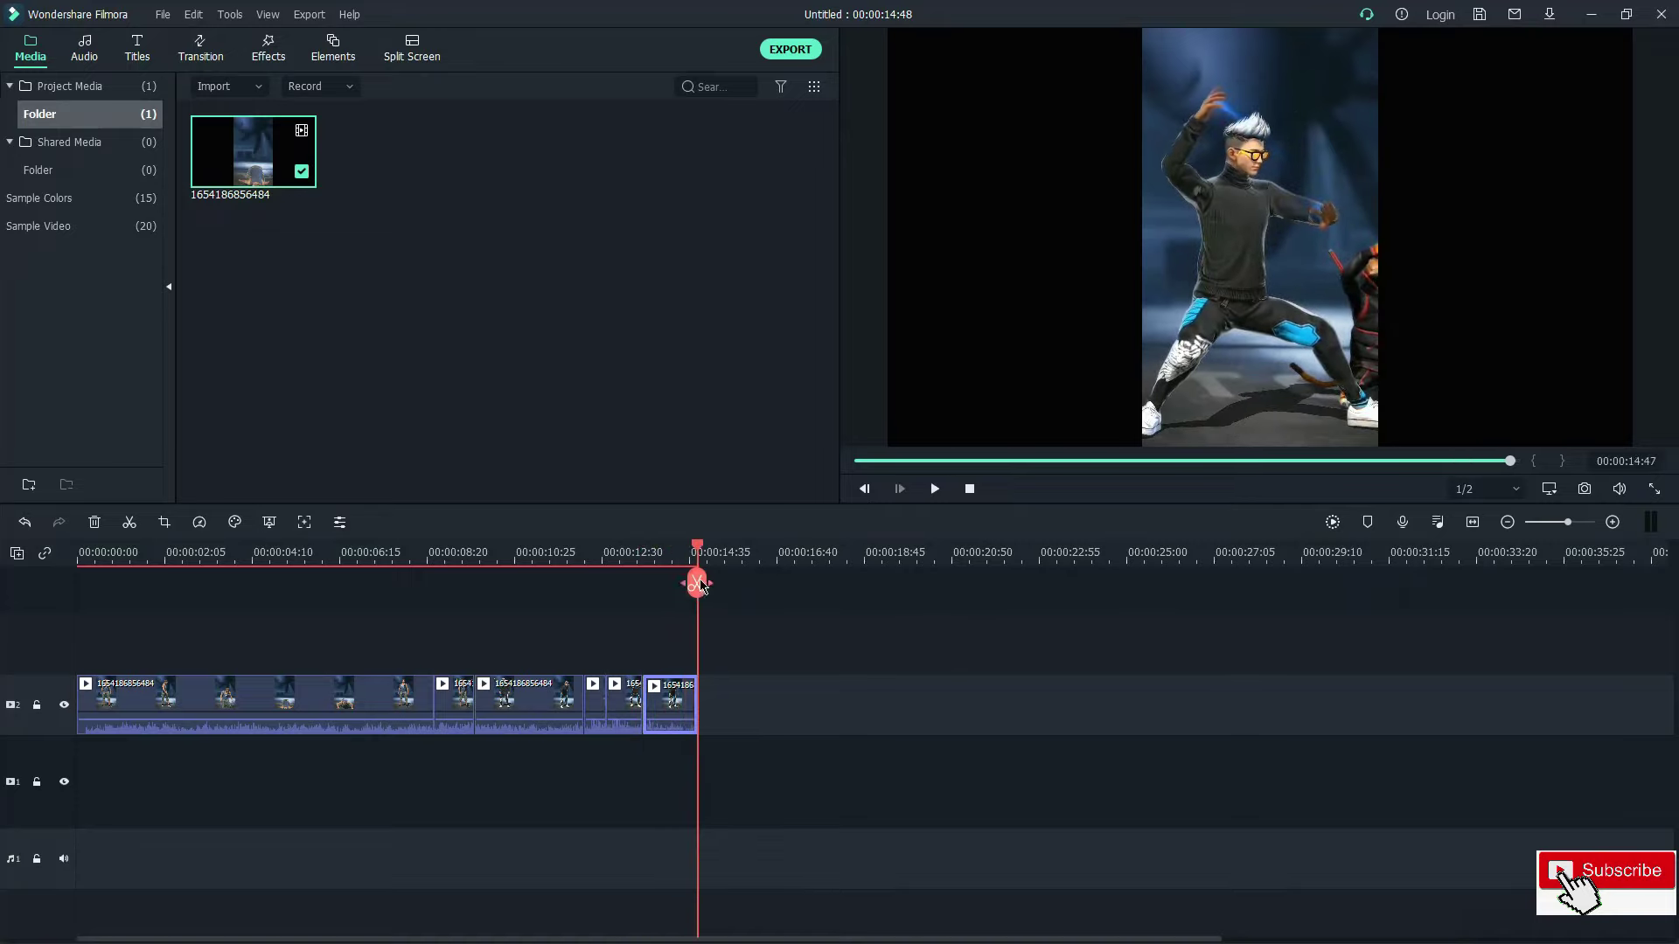
Step: Play back the split footage and examine the segments on either side of the first cut
{"action": "left_click_drag", "start_coordinate": [699, 584], "coordinate": [283, 555]}
{"action": "key", "text": "space"}
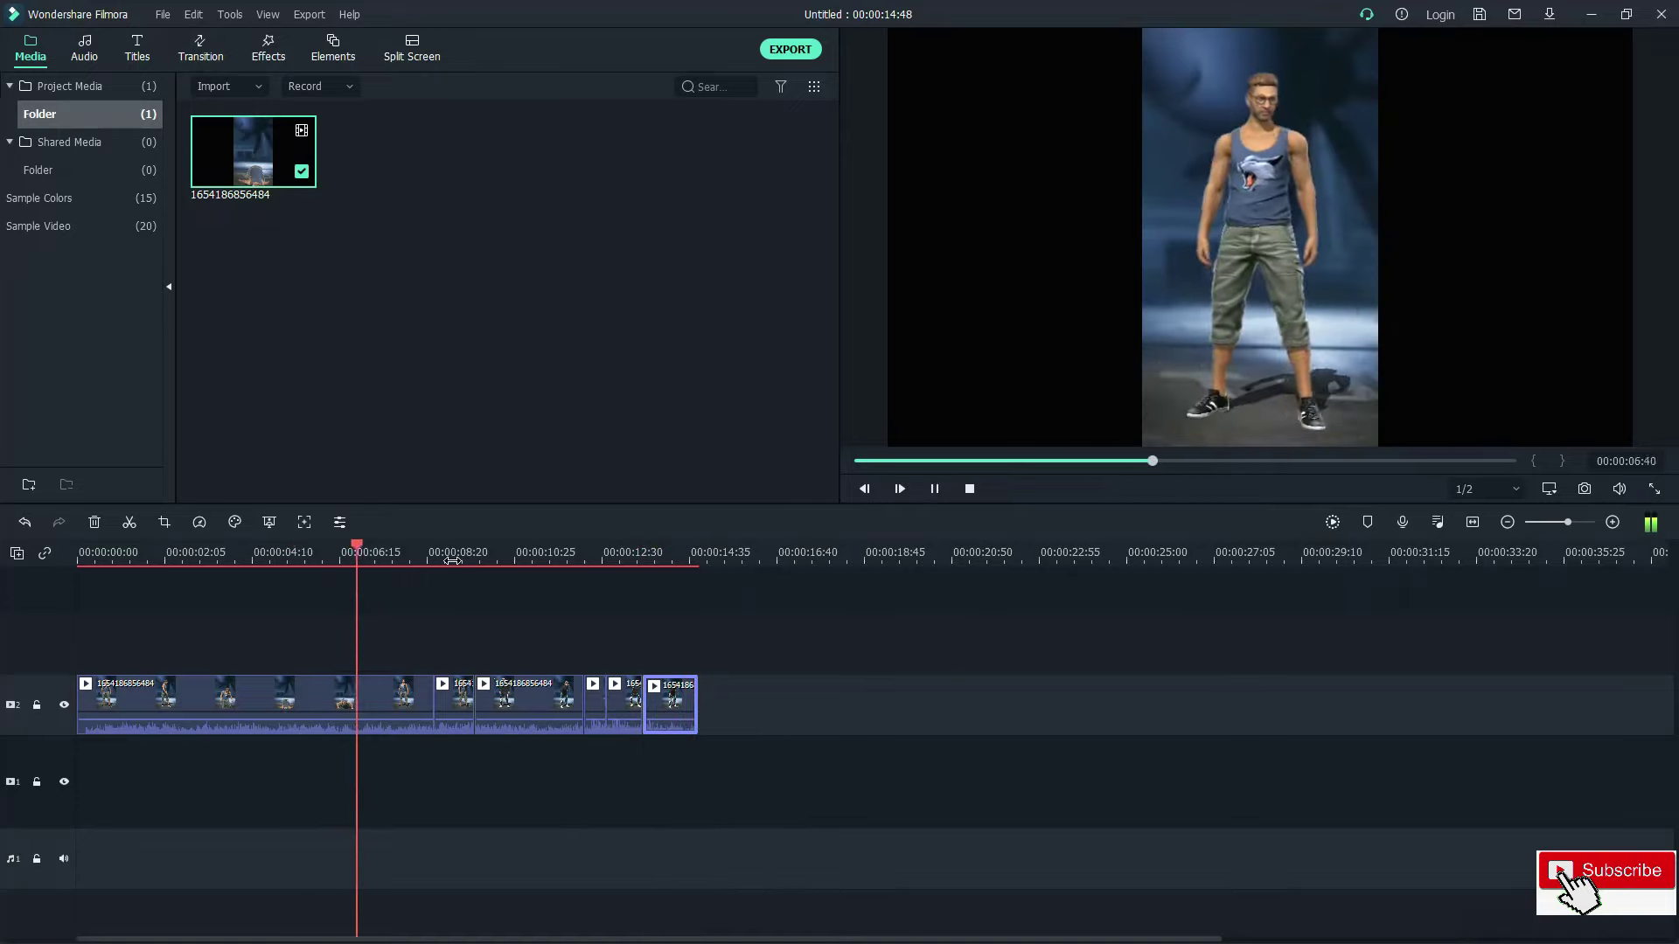
{"action": "key", "text": "space"}
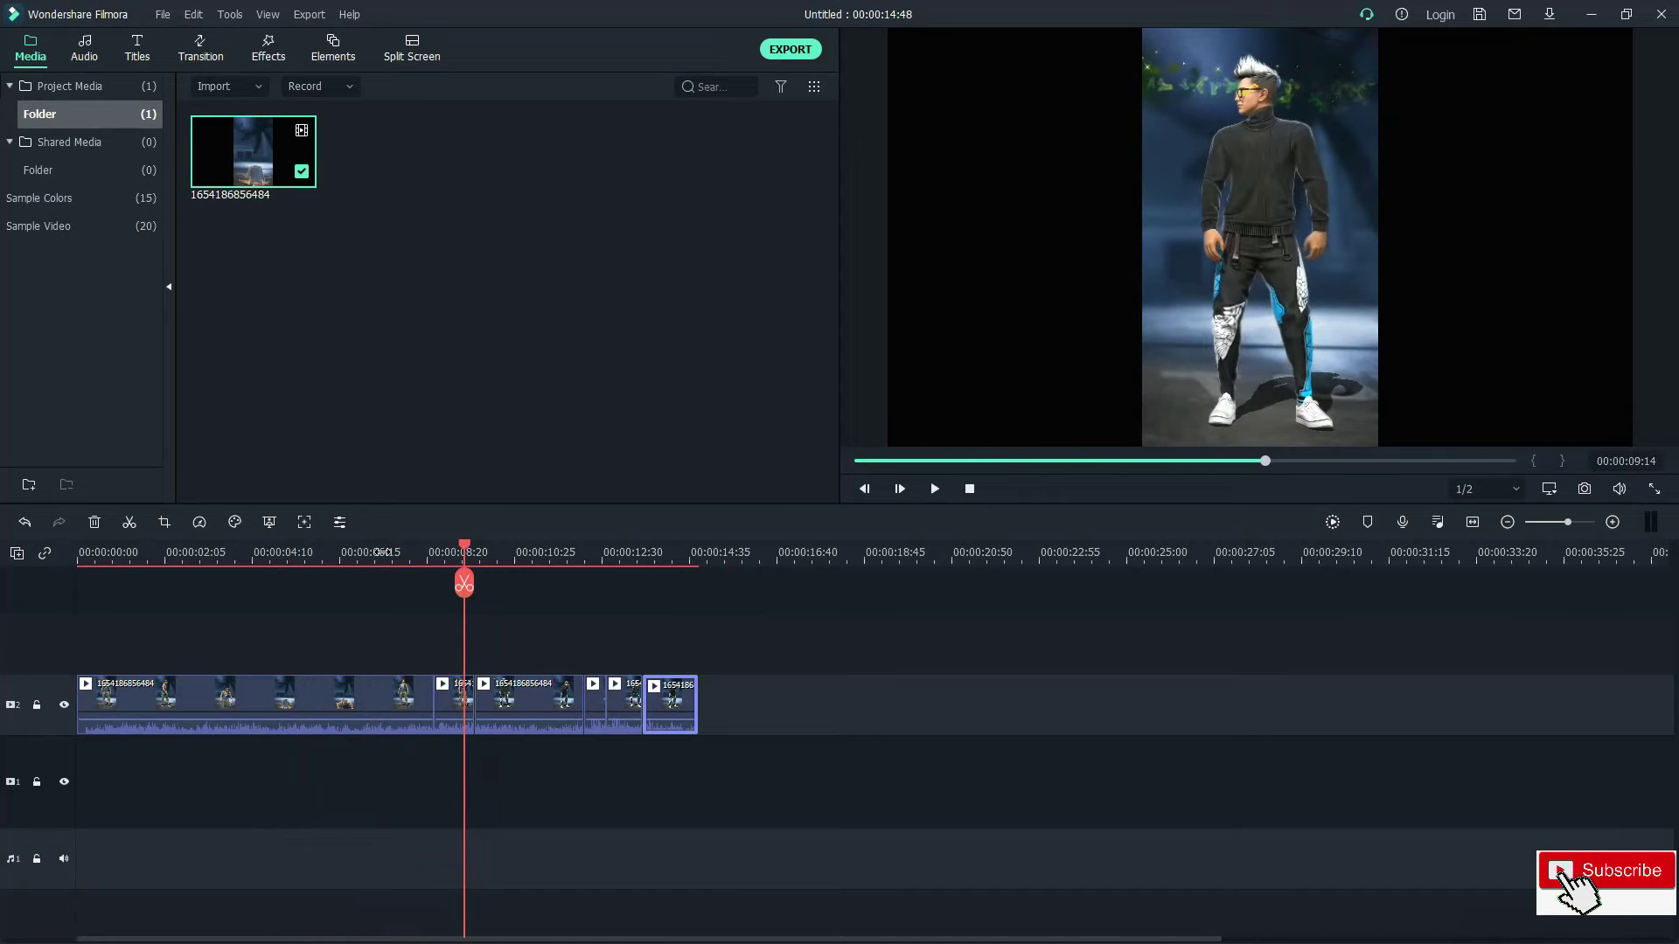
{"action": "left_click_drag", "start_coordinate": [382, 552], "coordinate": [625, 565]}
{"action": "left_click_drag", "start_coordinate": [466, 583], "coordinate": [305, 588]}
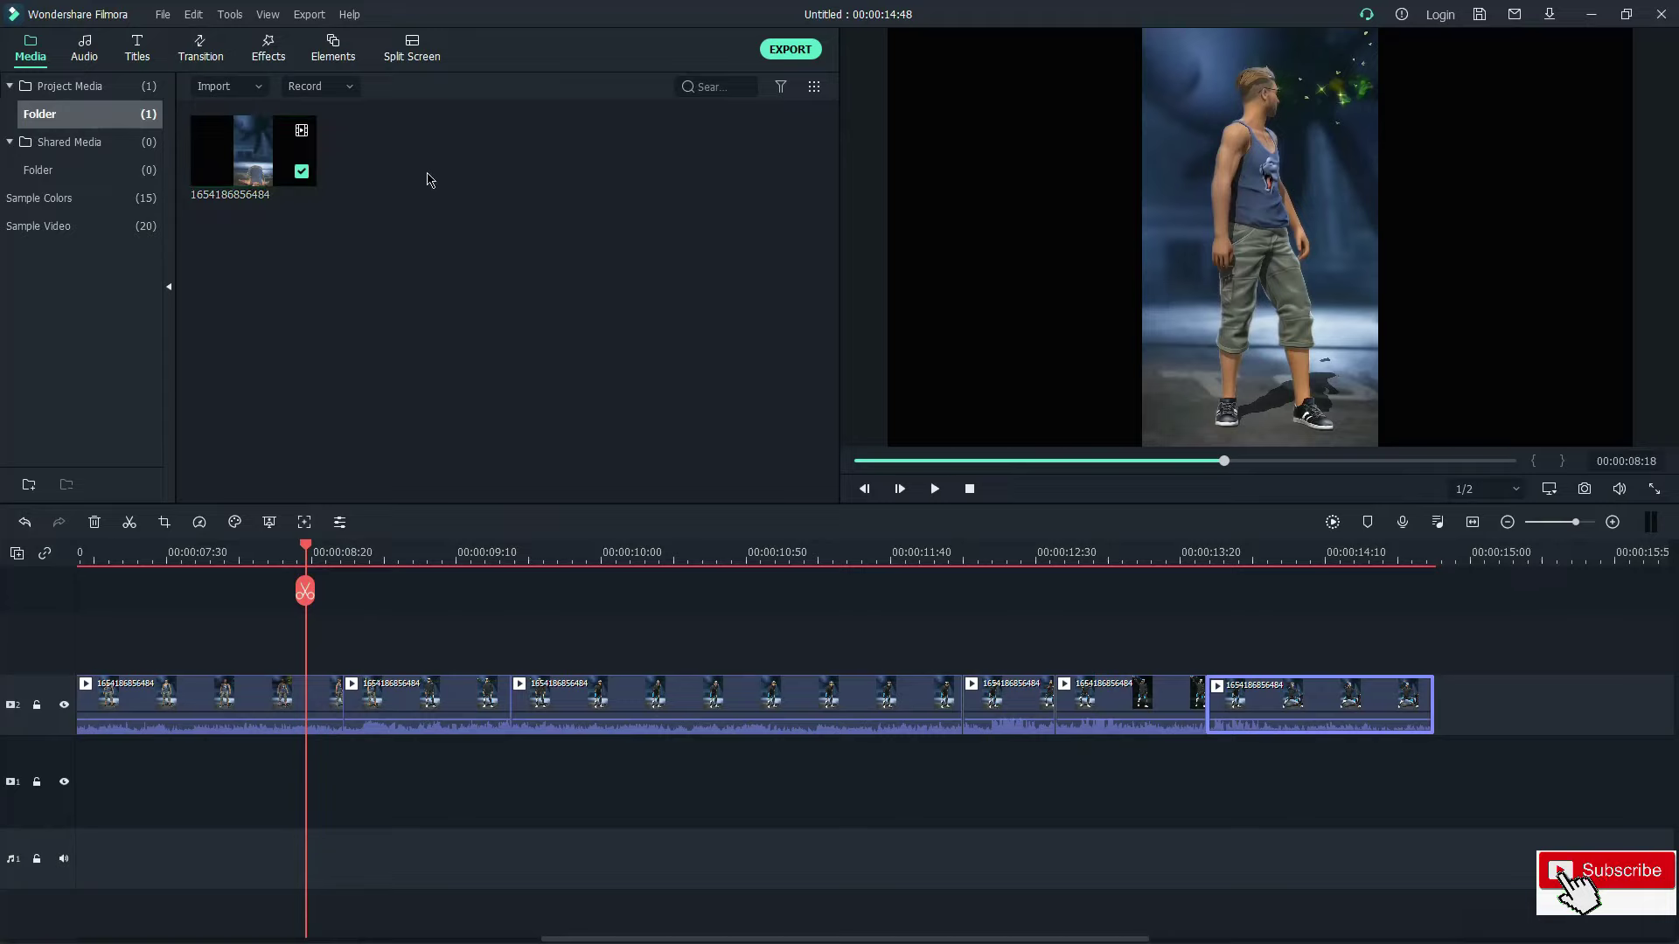
{"action": "left_click", "coordinate": [350, 694]}
{"action": "left_click", "coordinate": [371, 700]}
{"action": "left_click", "coordinate": [335, 707]}
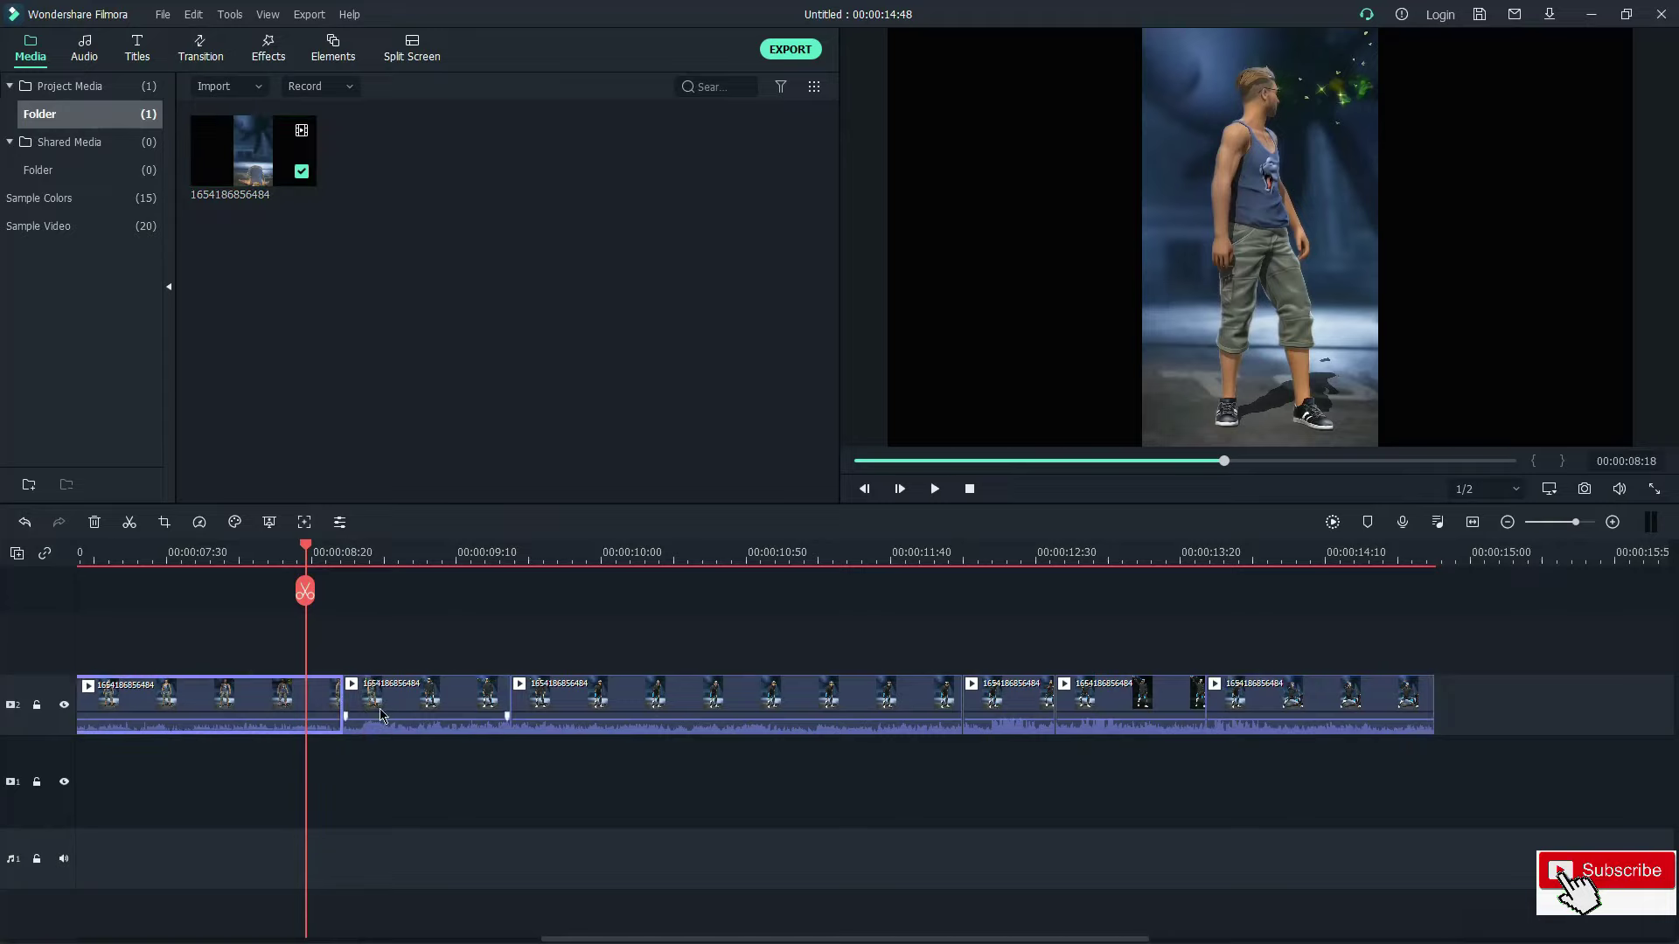
{"action": "left_click", "coordinate": [379, 710]}
{"action": "left_click", "coordinate": [336, 702]}
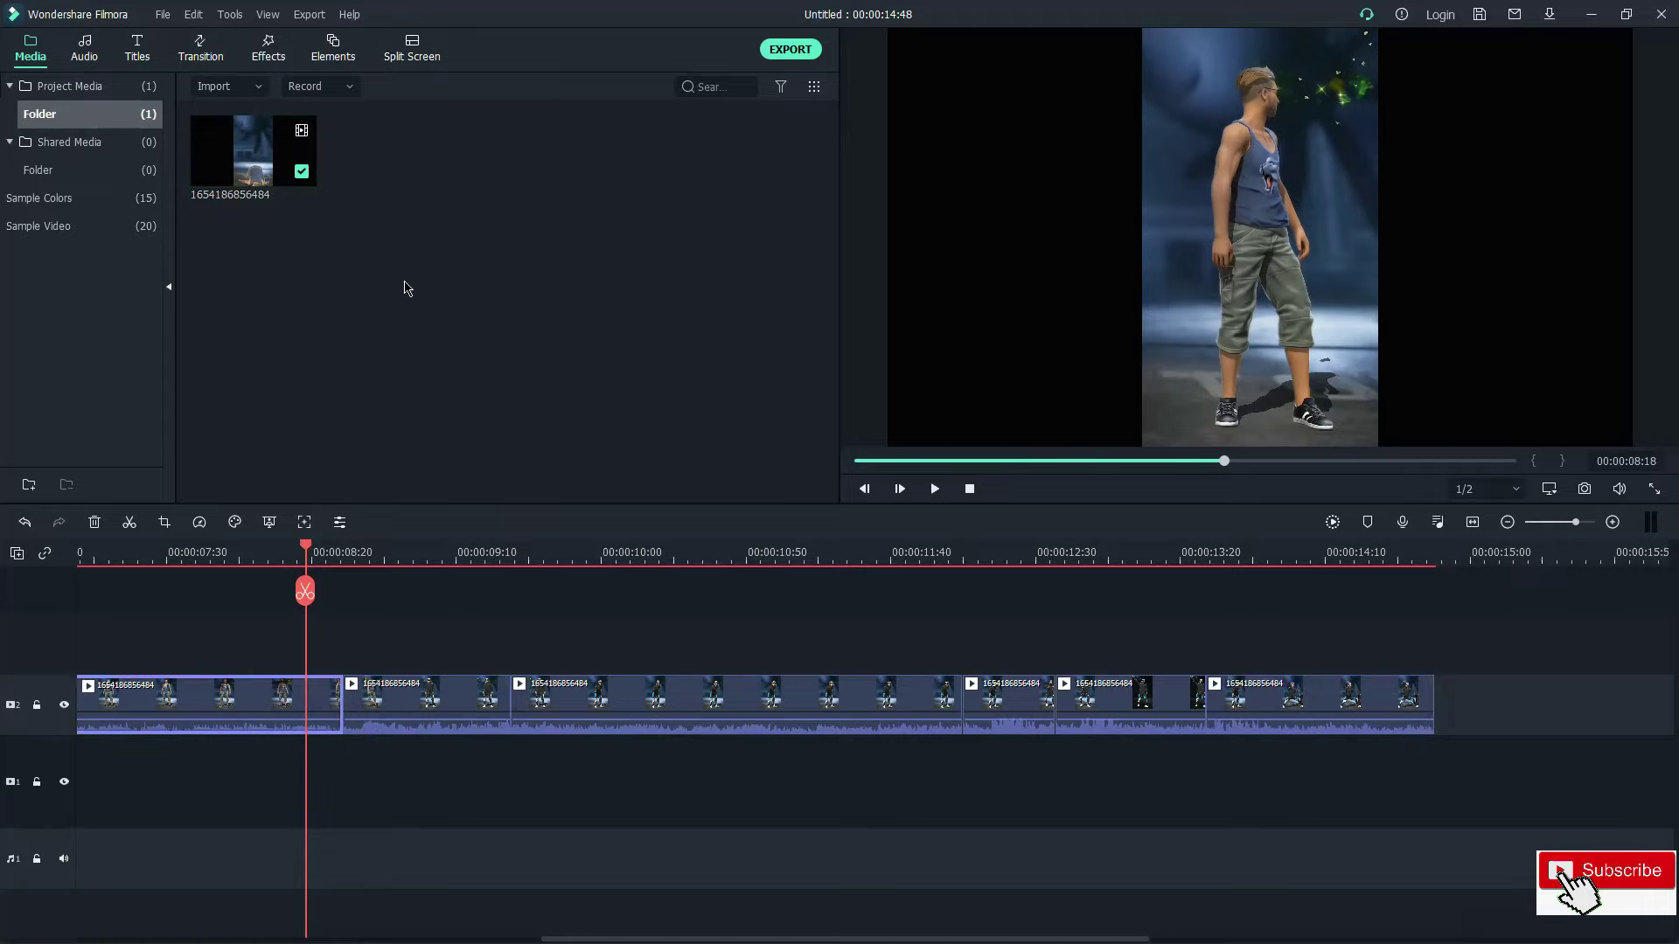
Step: Add the Extreme effect on a track above the footage and shorten it to straddle the first cut
{"action": "left_click", "coordinate": [269, 48]}
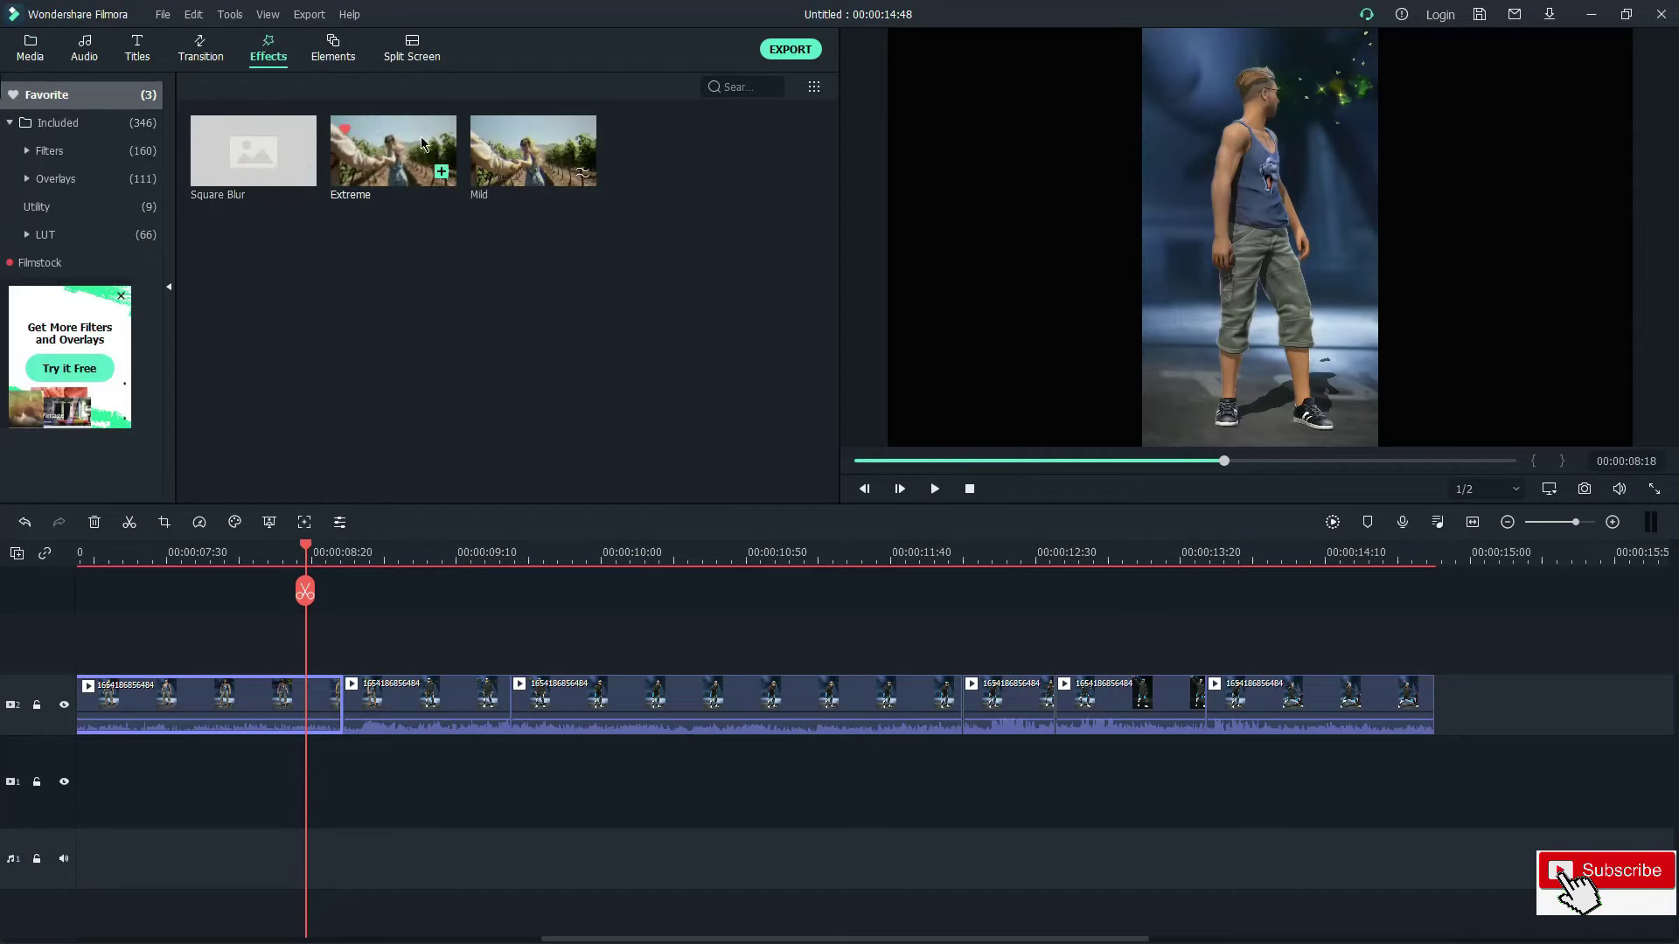
{"action": "left_click_drag", "start_coordinate": [336, 491], "coordinate": [317, 647]}
{"action": "left_click_drag", "start_coordinate": [1169, 669], "coordinate": [352, 672]}
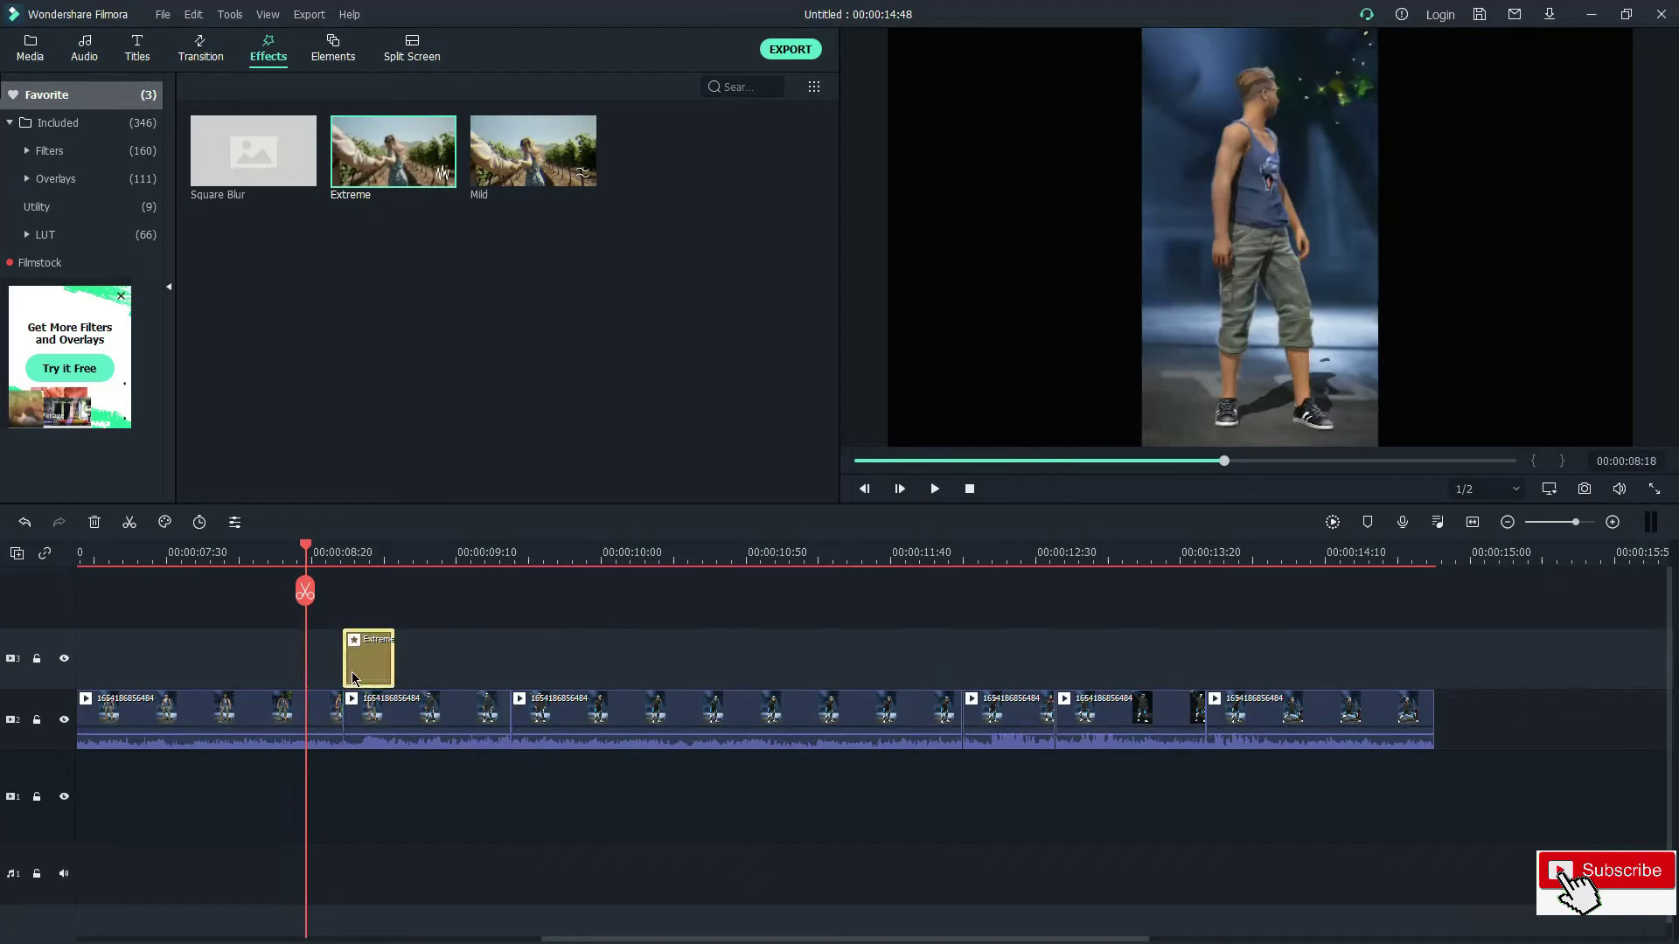
{"action": "left_click_drag", "start_coordinate": [288, 592], "coordinate": [210, 586]}
{"action": "left_click_drag", "start_coordinate": [343, 669], "coordinate": [369, 658]}
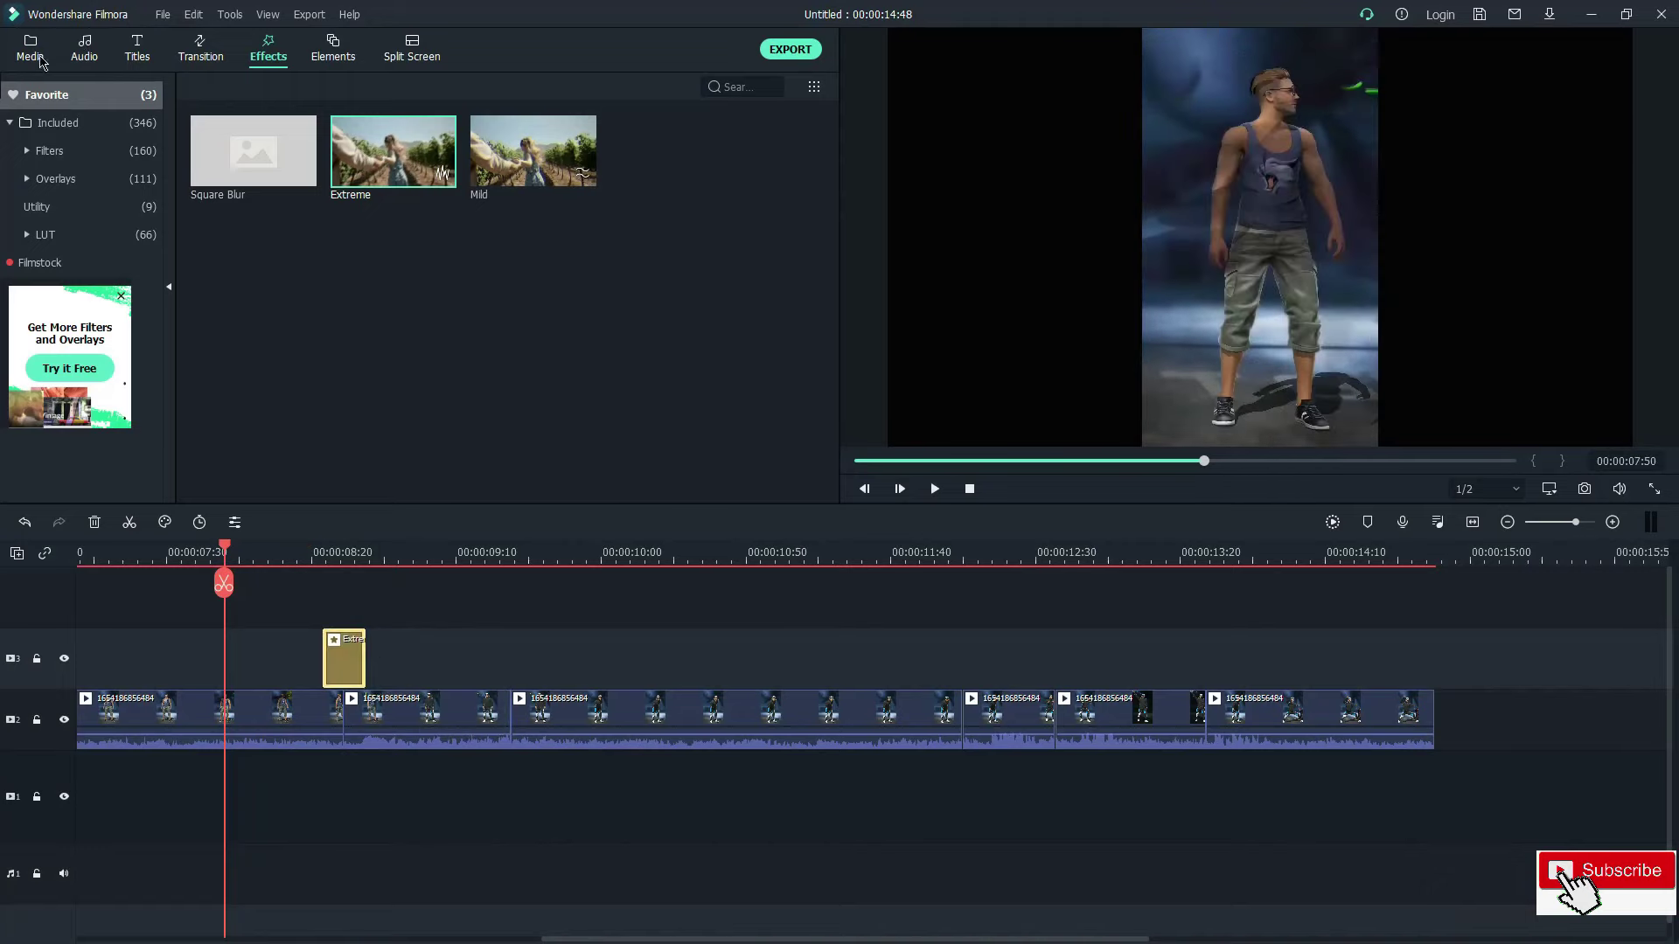
Step: Place the White sample color above the Extreme effect and trim it to the same length
{"action": "left_click", "coordinate": [30, 48]}
{"action": "left_click", "coordinate": [52, 198]}
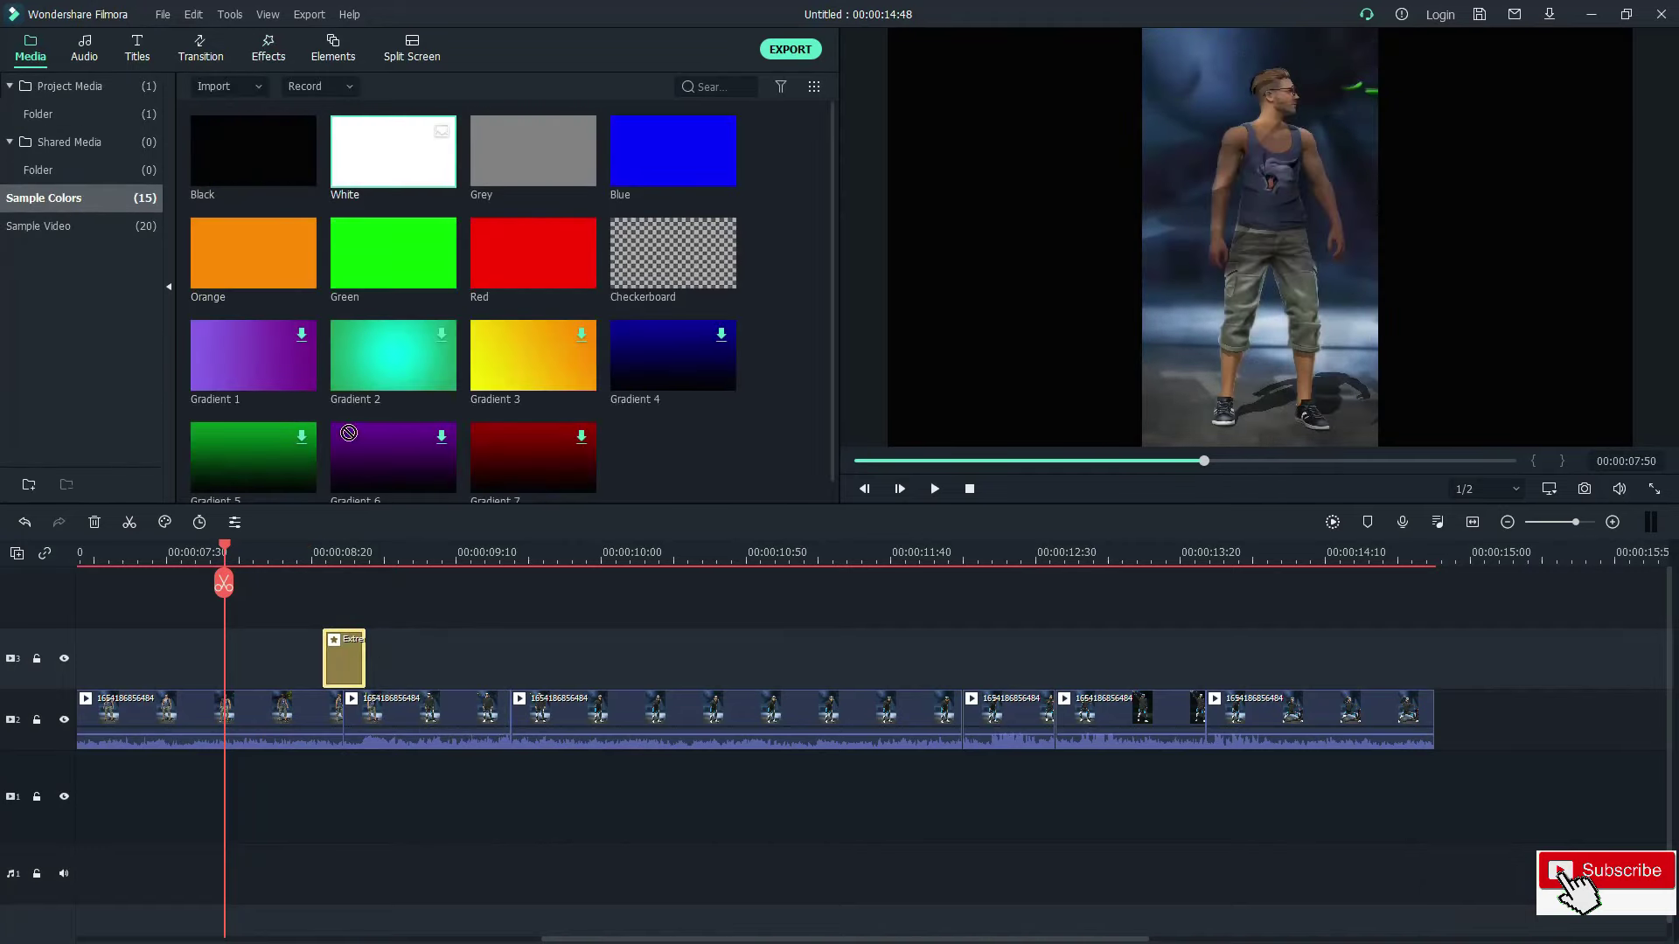
{"action": "left_click_drag", "start_coordinate": [349, 433], "coordinate": [337, 619]}
{"action": "left_click_drag", "start_coordinate": [1194, 667], "coordinate": [367, 653]}
Step: Give the White clip a blending mode that brightens the footage and add a Dissolve transition at its end
{"action": "double_click", "coordinate": [347, 662]}
{"action": "left_click", "coordinate": [24, 118]}
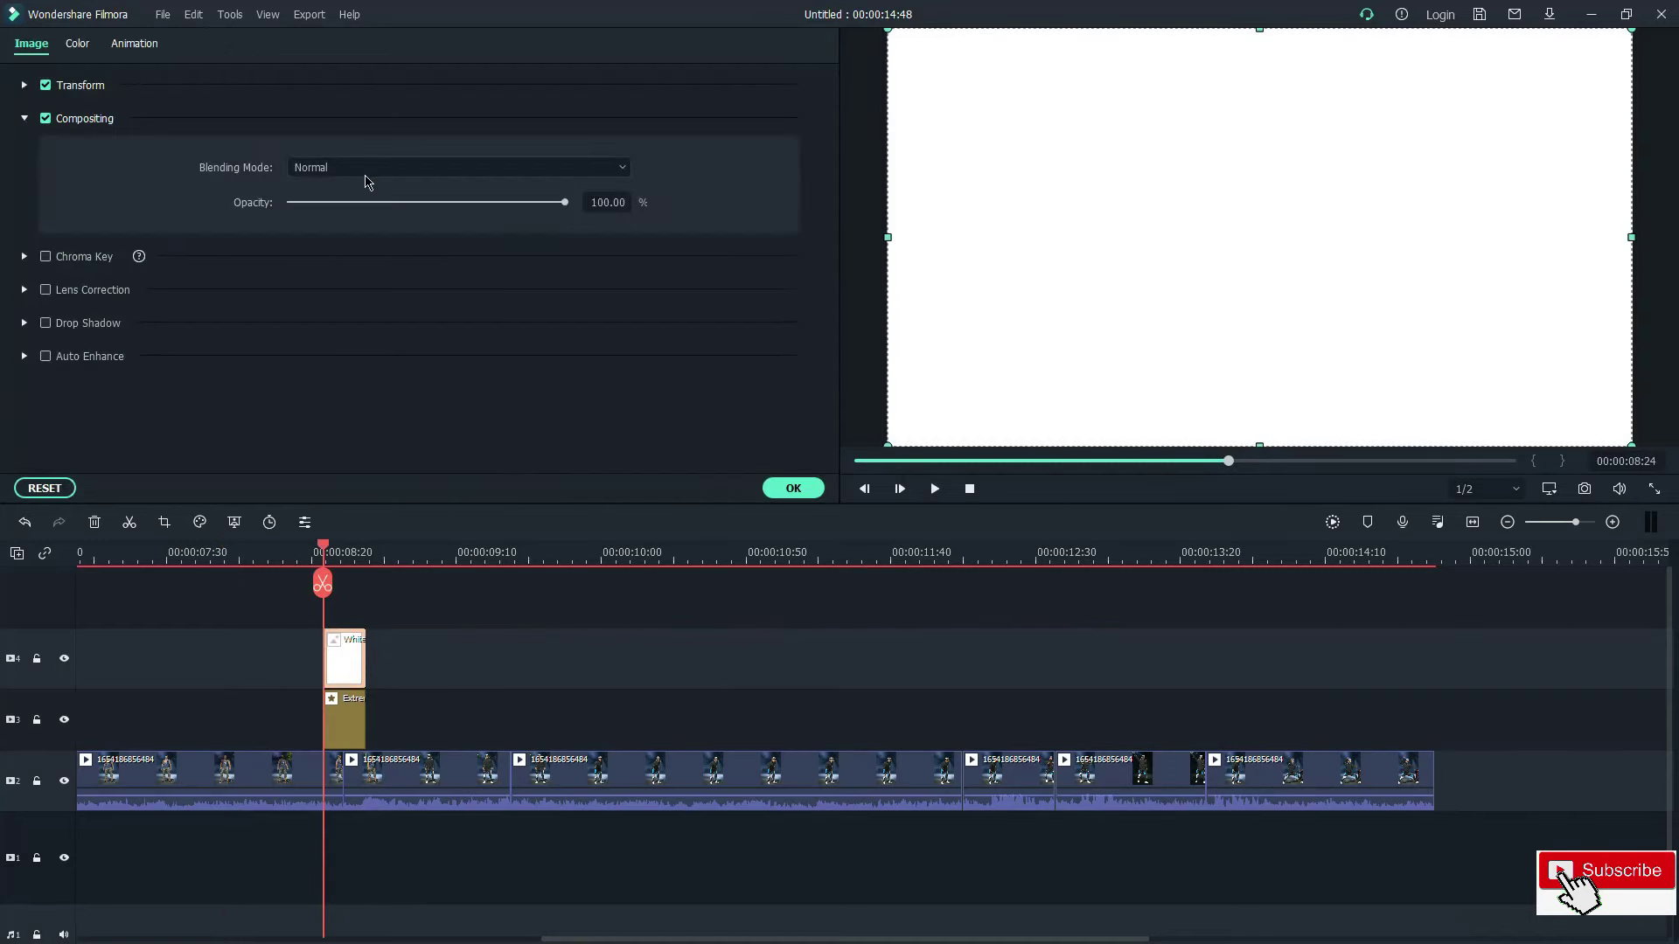
{"action": "left_click", "coordinate": [369, 172]}
{"action": "left_click", "coordinate": [403, 350]}
{"action": "left_click", "coordinate": [801, 493]}
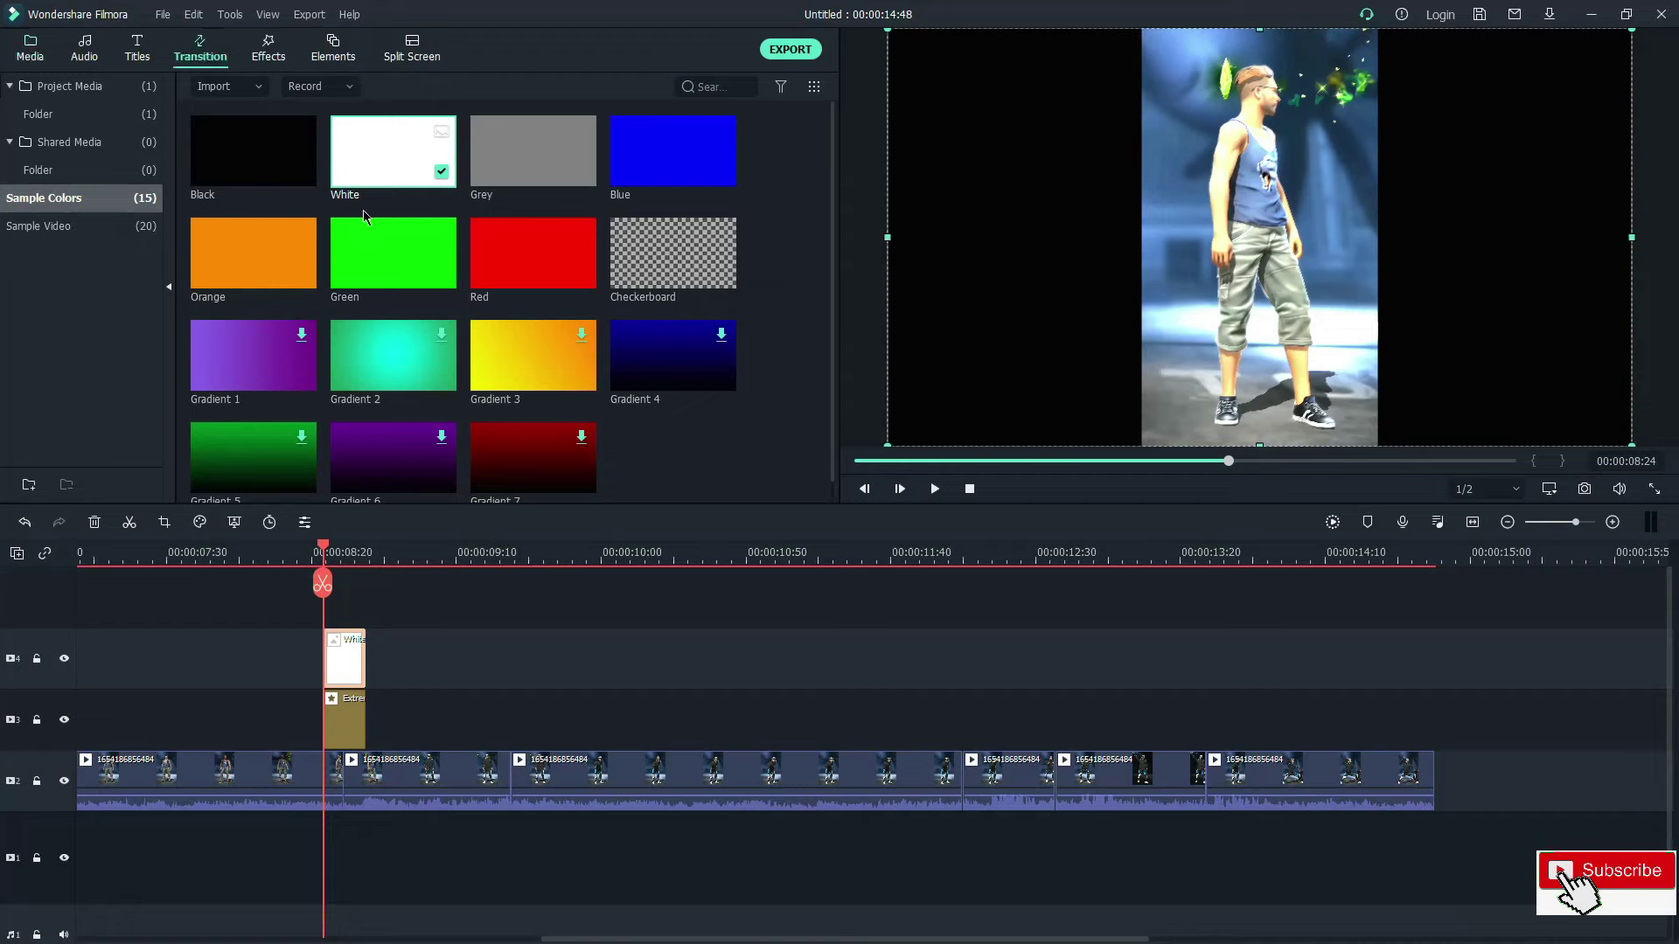
{"action": "left_click_drag", "start_coordinate": [253, 150], "coordinate": [335, 662]}
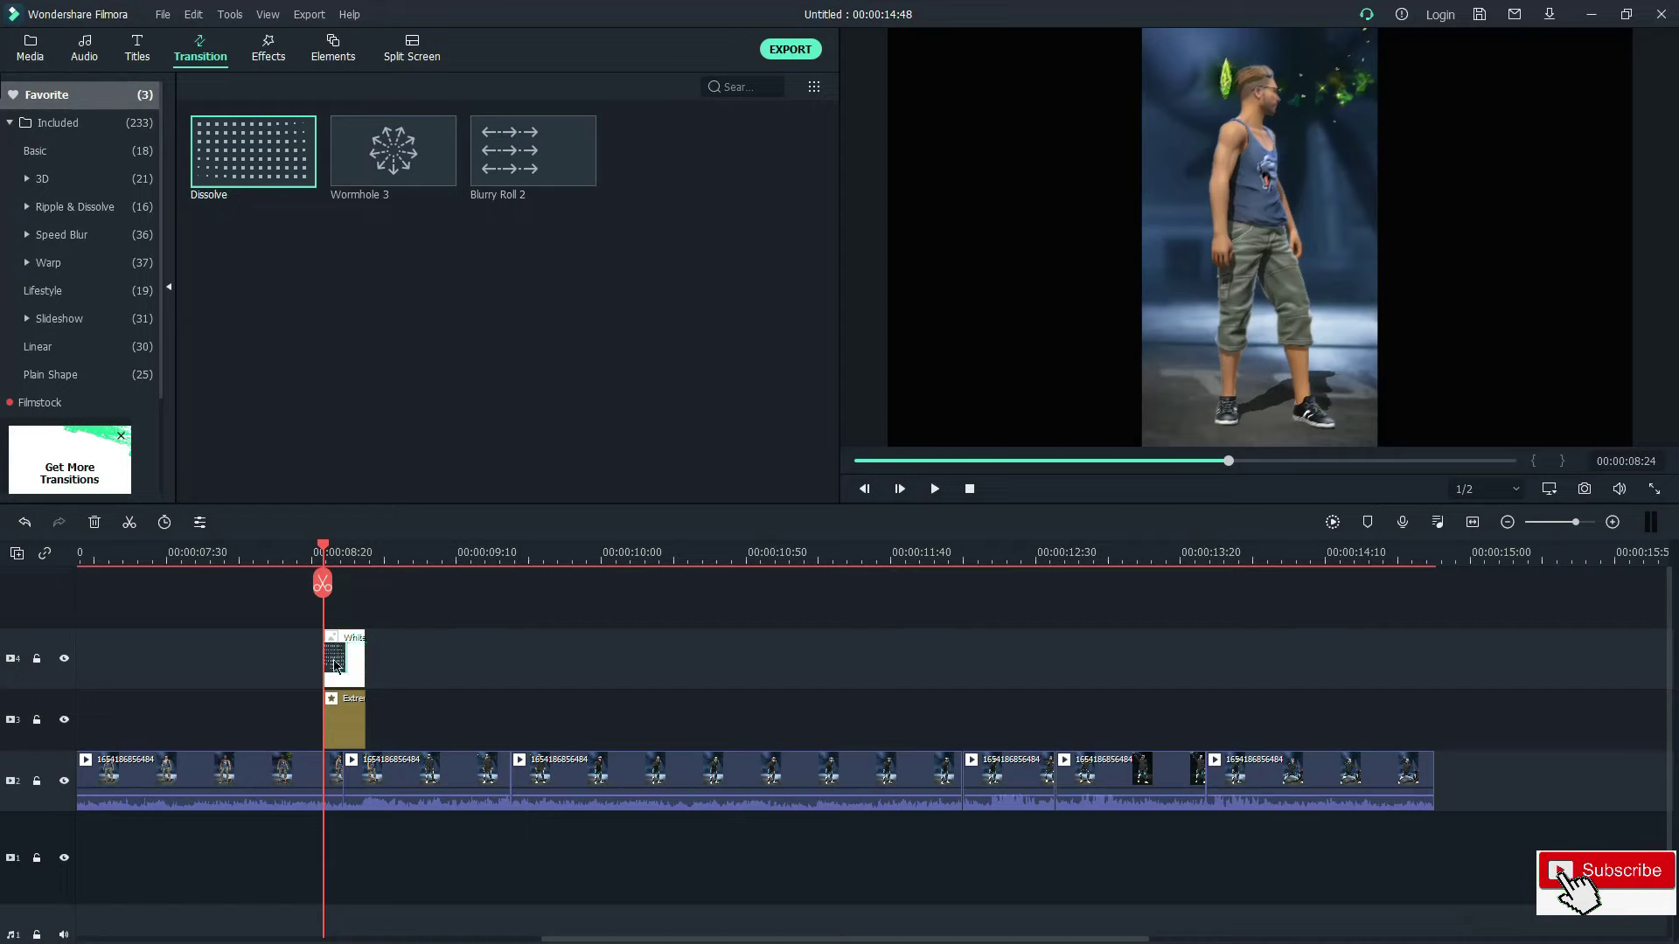
Step: Set the Extreme effect's frequency to 400, Position X to 0.12 and Position Y to 0.12
{"action": "double_click", "coordinate": [347, 727]}
{"action": "left_click_drag", "start_coordinate": [436, 202], "coordinate": [574, 224]}
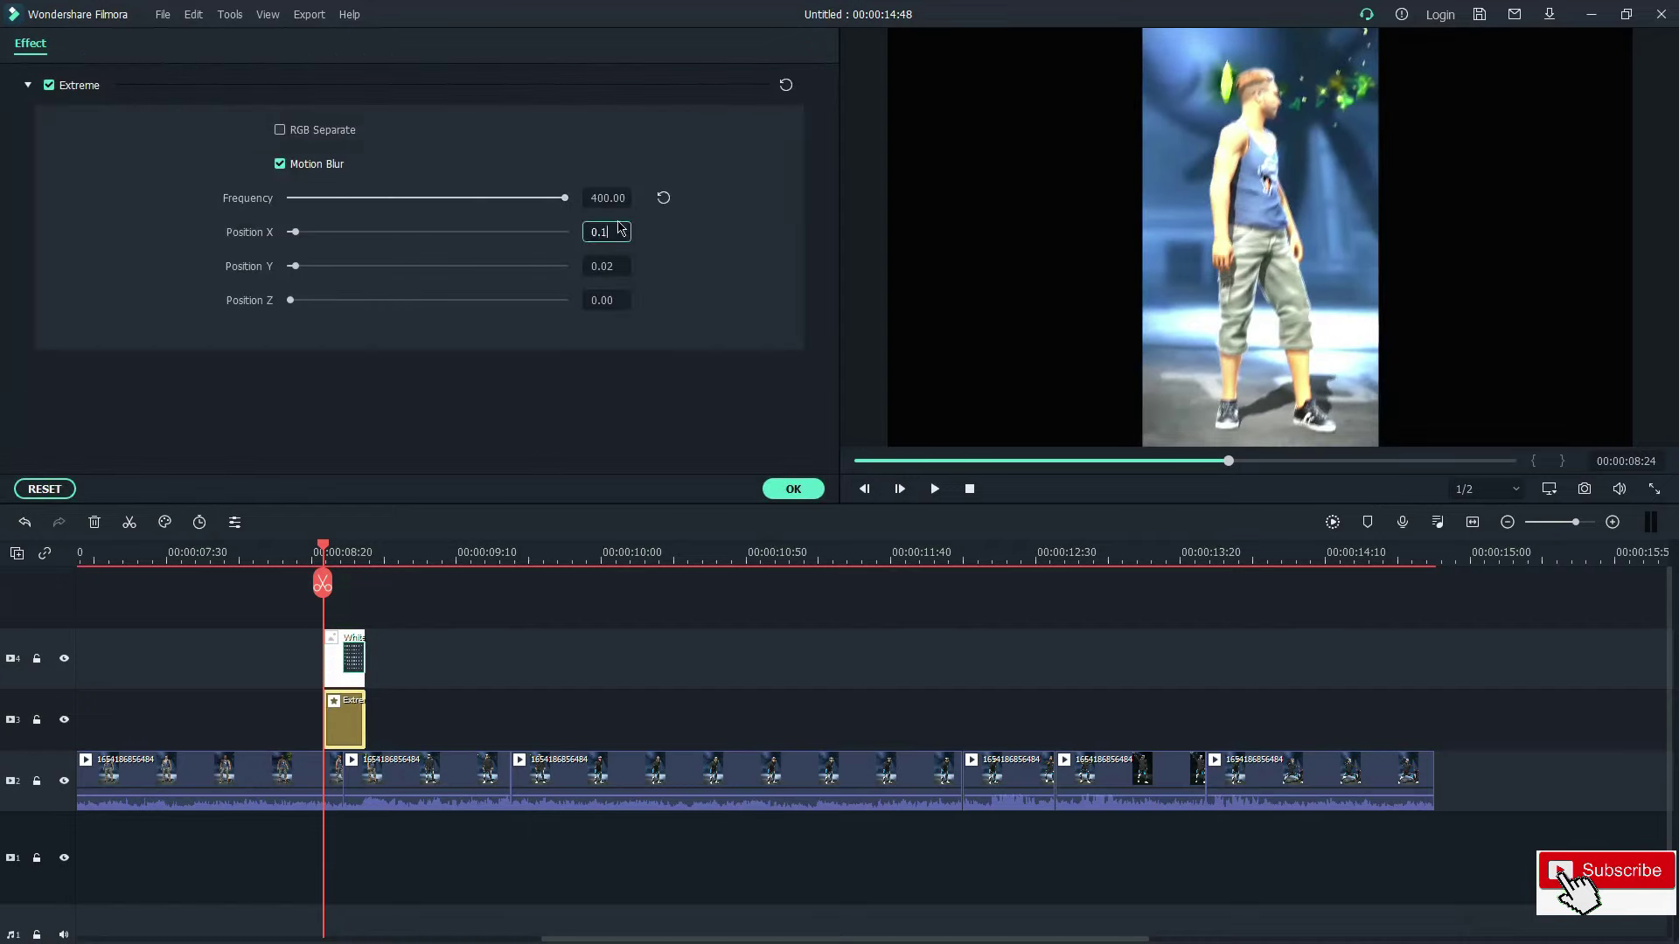
{"action": "left_click", "coordinate": [620, 269]}
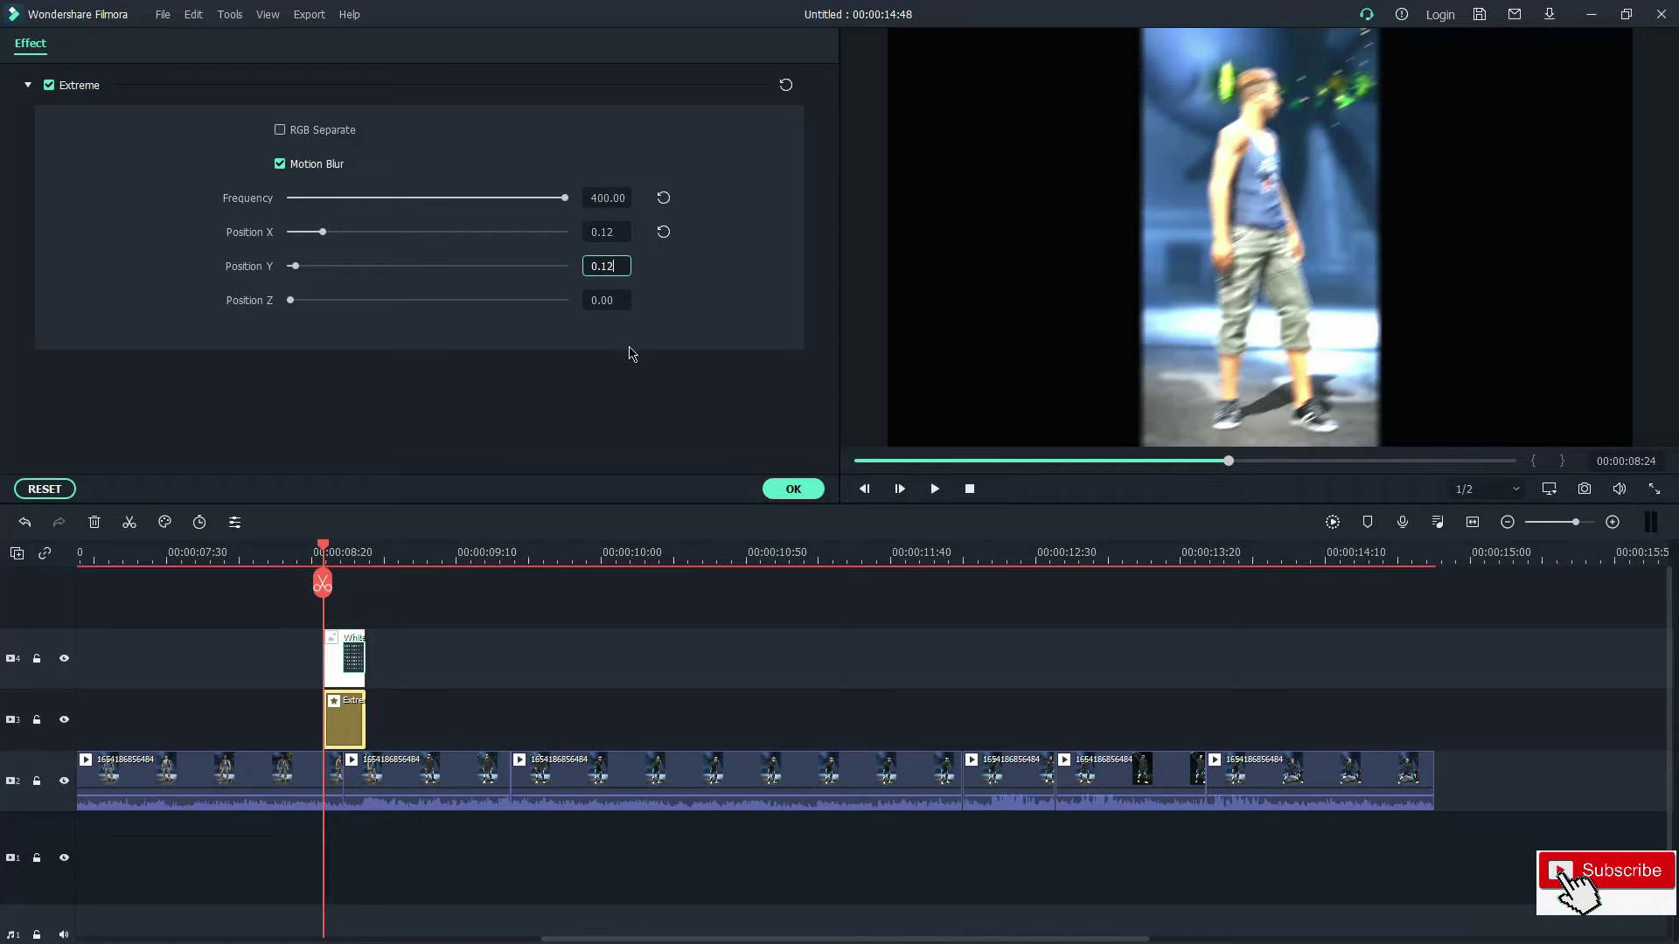
{"action": "left_click", "coordinate": [792, 489]}
Step: Play back the first cut repeatedly to check the flash and shake effect
{"action": "left_click_drag", "start_coordinate": [323, 582], "coordinate": [232, 582]}
{"action": "key", "text": "space"}
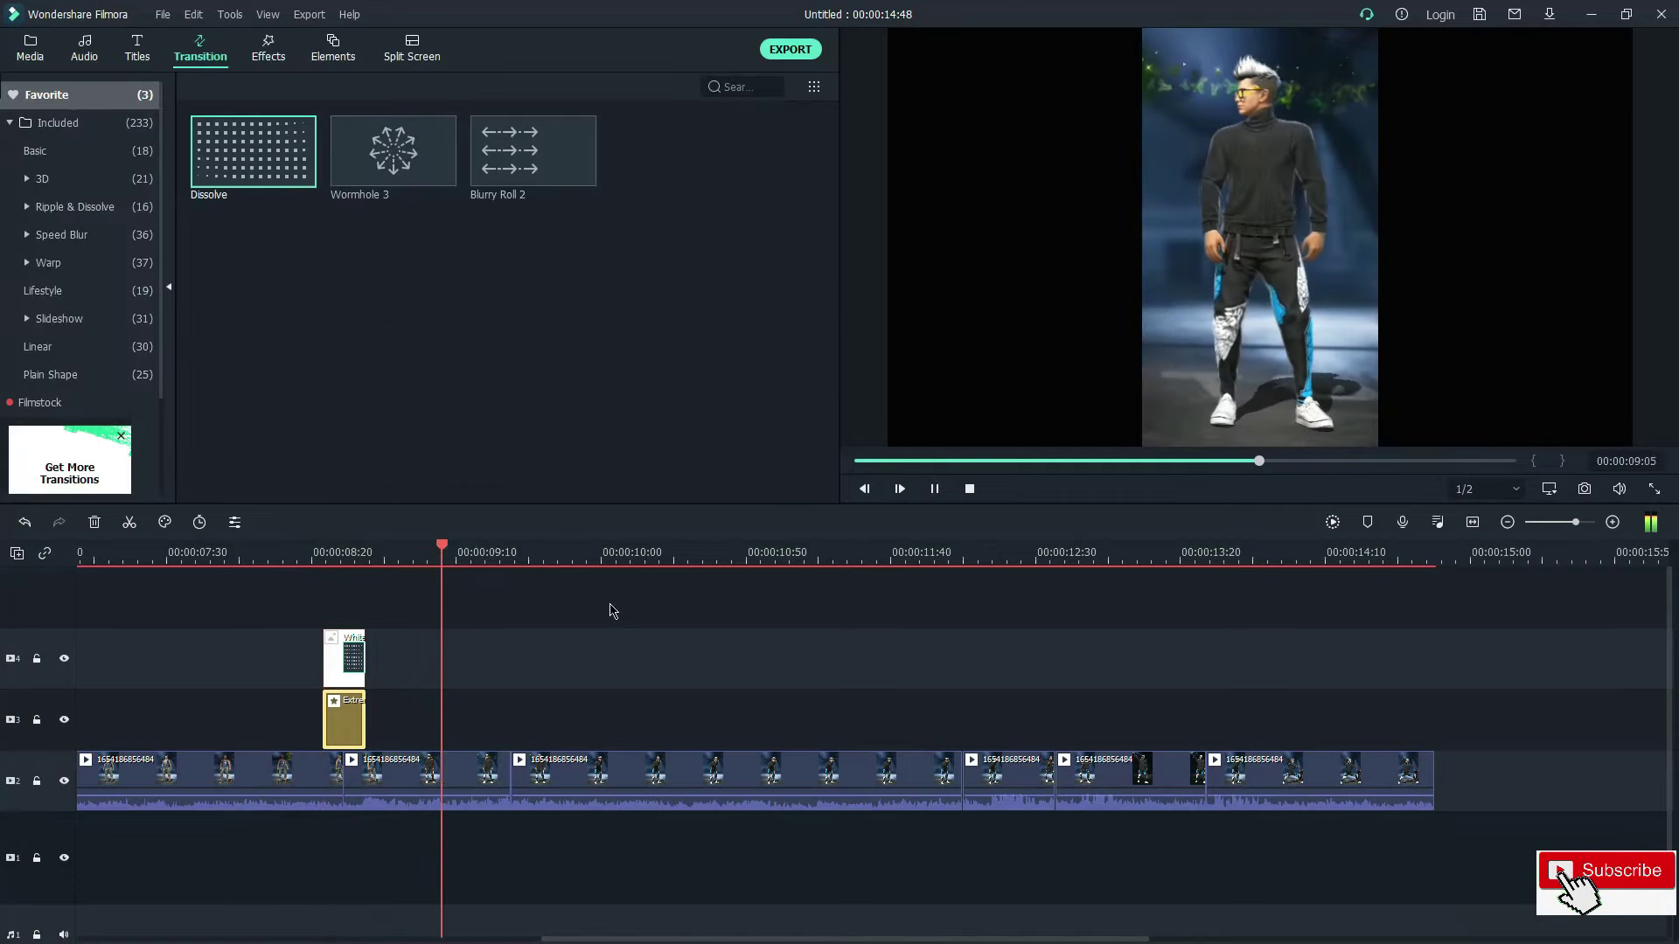
{"action": "key", "text": "space"}
{"action": "left_click_drag", "start_coordinate": [494, 601], "coordinate": [240, 574]}
{"action": "key", "text": "space"}
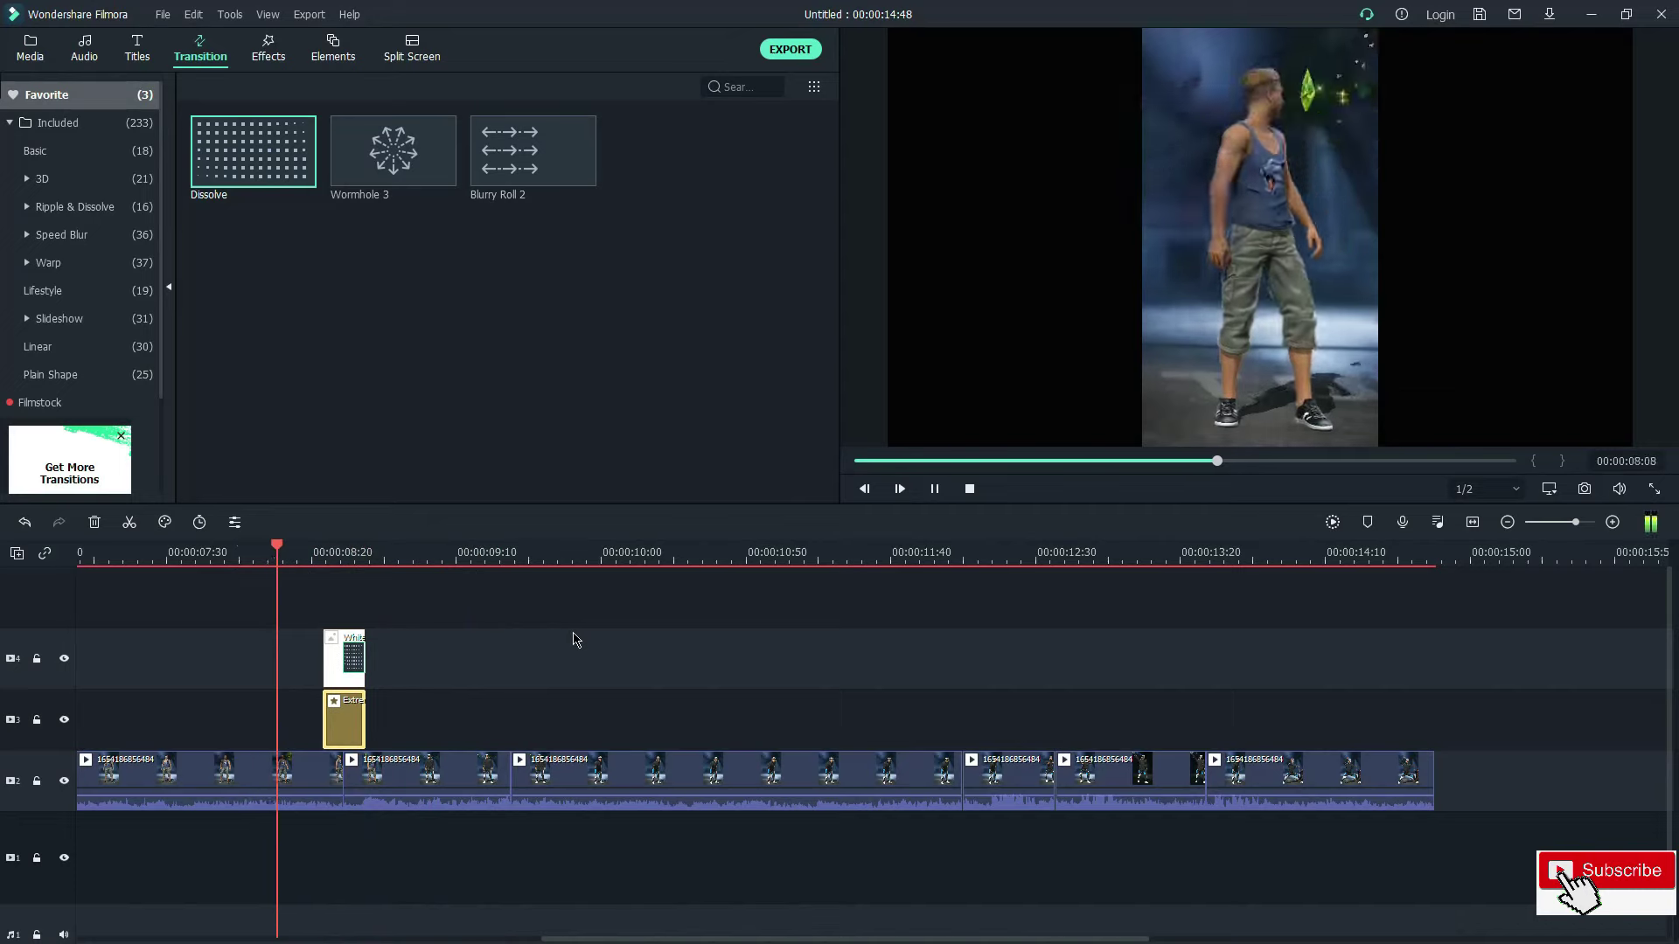
{"action": "left_click_drag", "start_coordinate": [619, 602], "coordinate": [450, 607]}
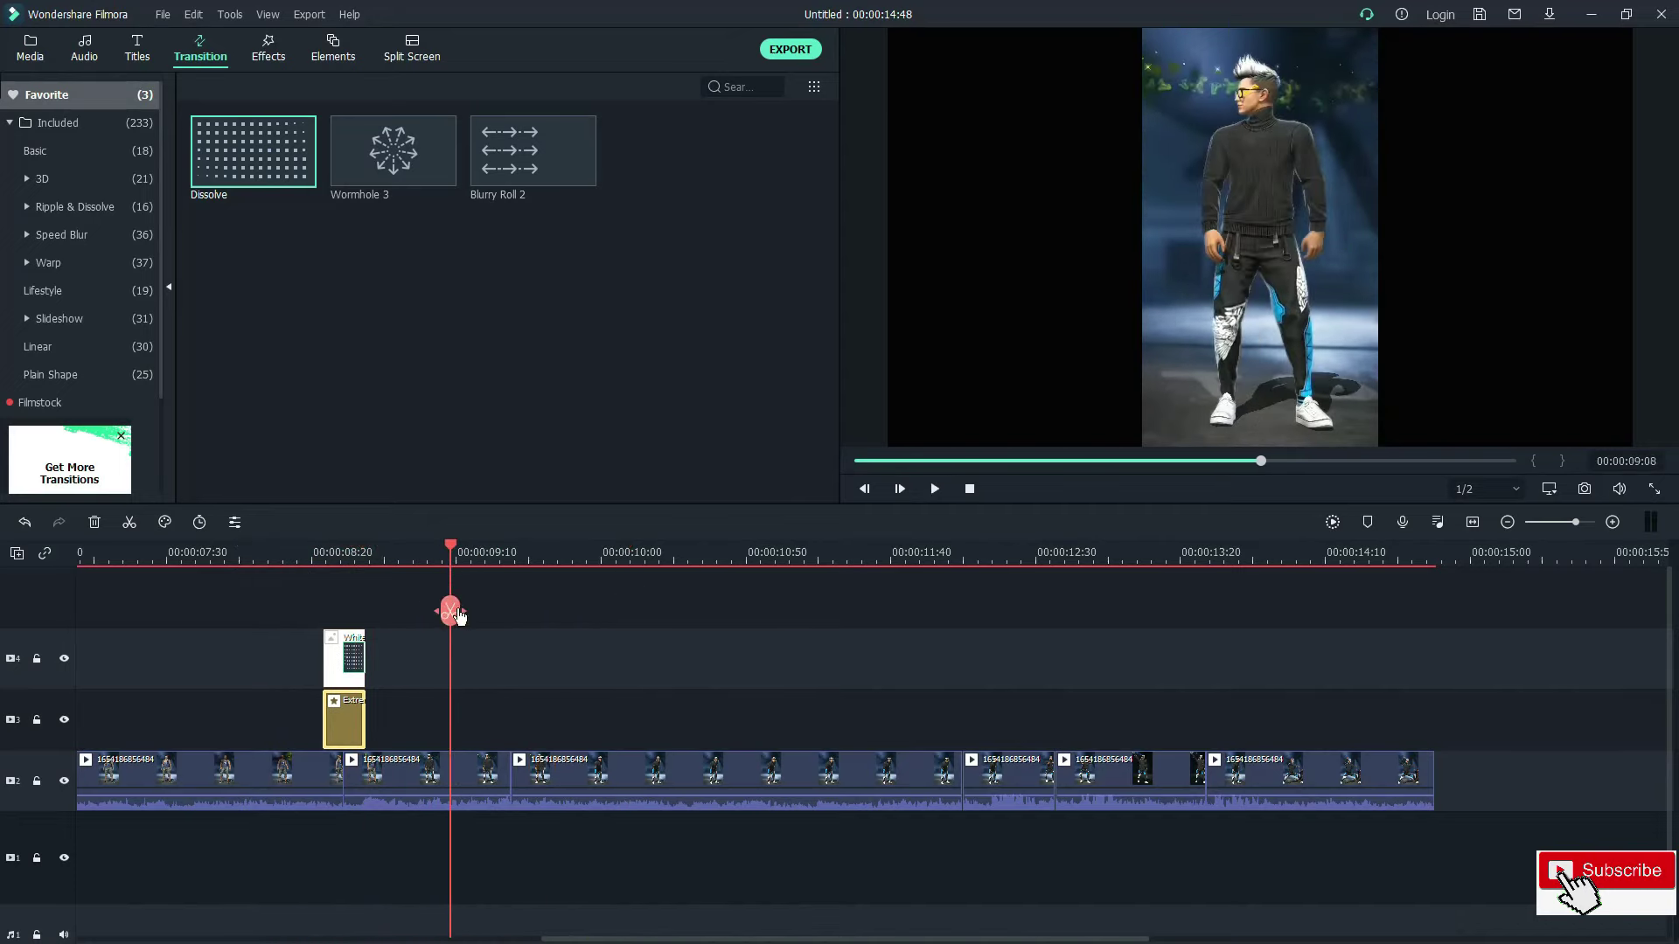
{"action": "key", "text": "space"}
Step: Add the Heart transition from the Basic set at the second cut between the footage segments
{"action": "left_click_drag", "start_coordinate": [641, 600], "coordinate": [485, 604]}
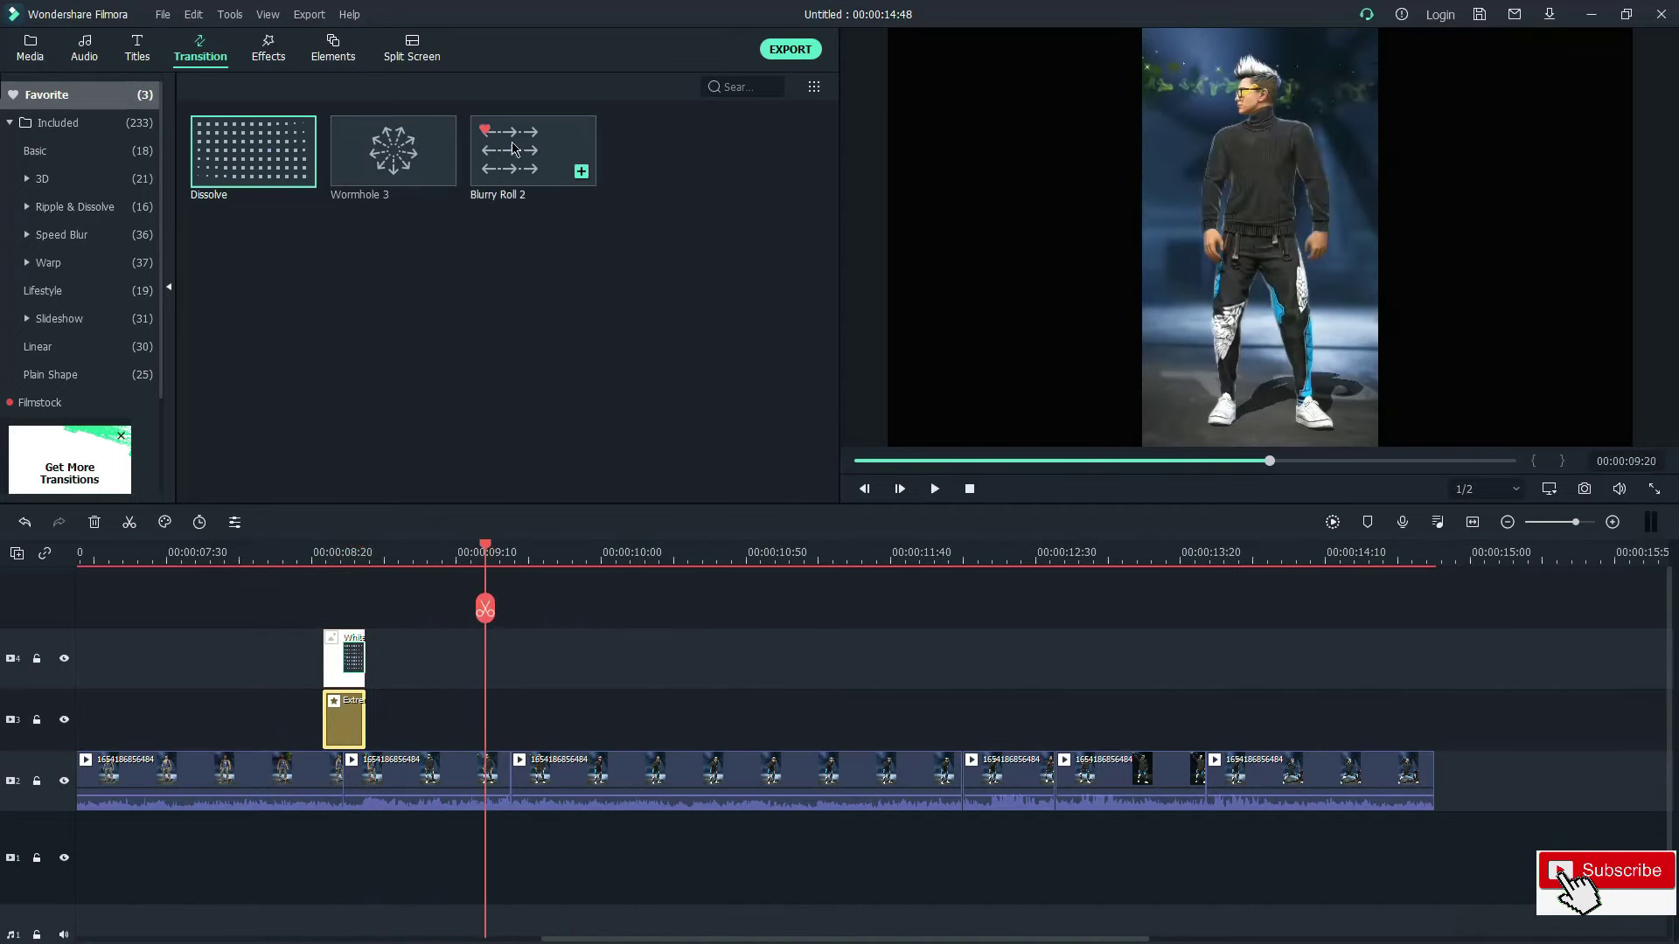
{"action": "left_click", "coordinate": [57, 151]}
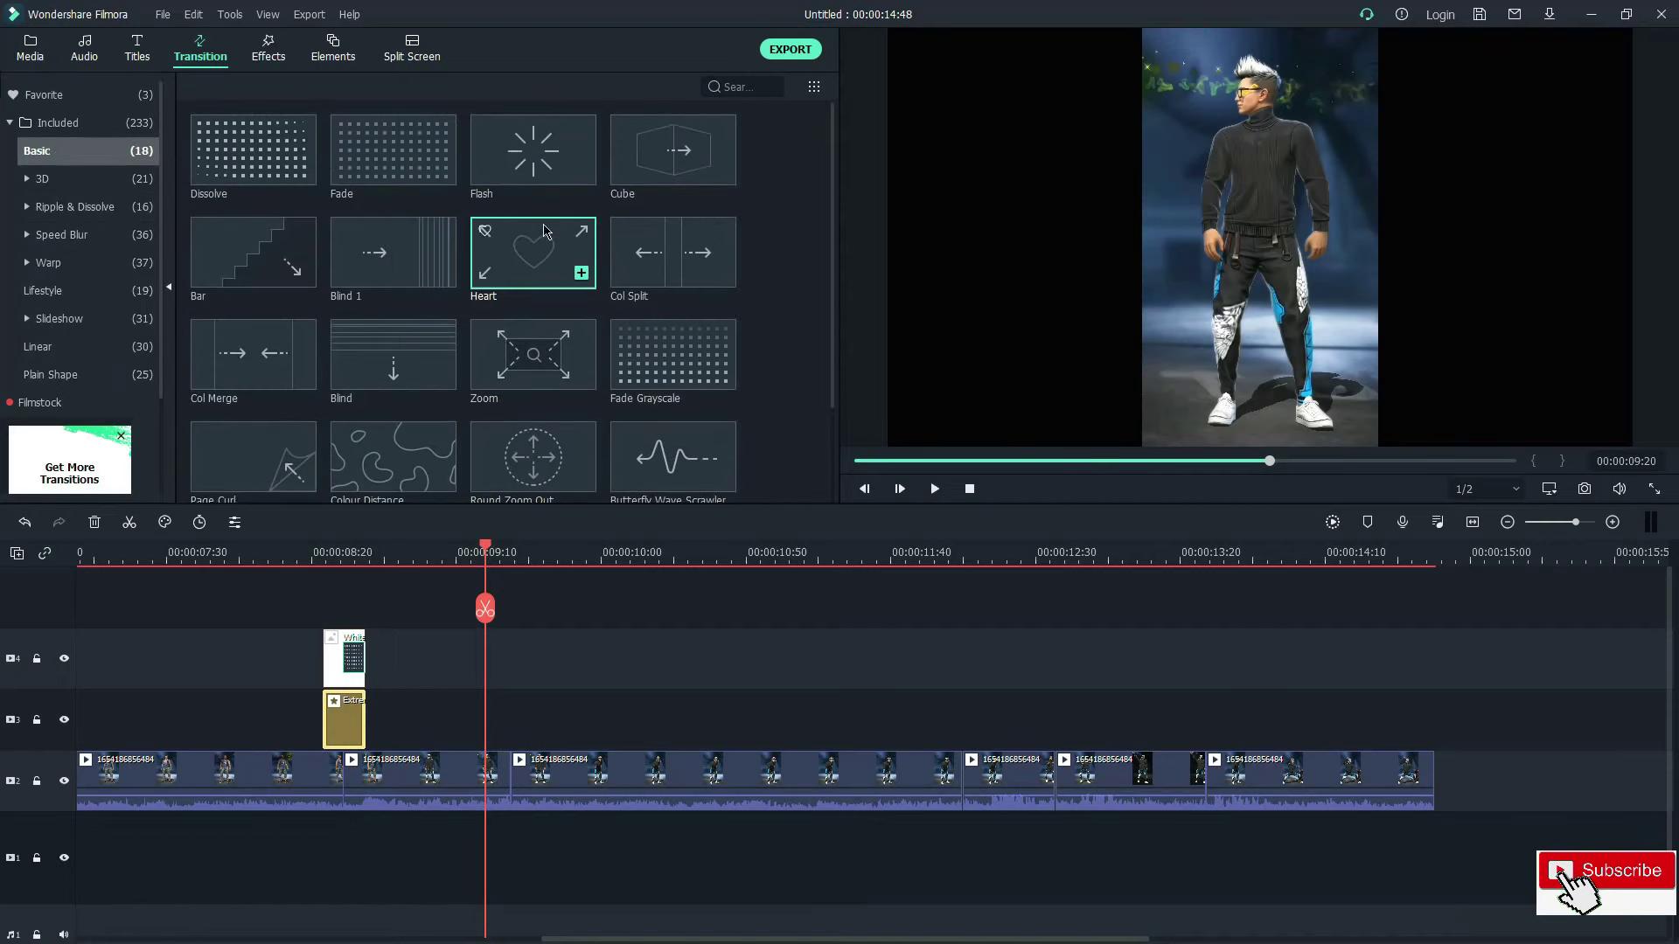
{"action": "left_click", "coordinate": [544, 231]}
{"action": "left_click_drag", "start_coordinate": [543, 231], "coordinate": [500, 781]}
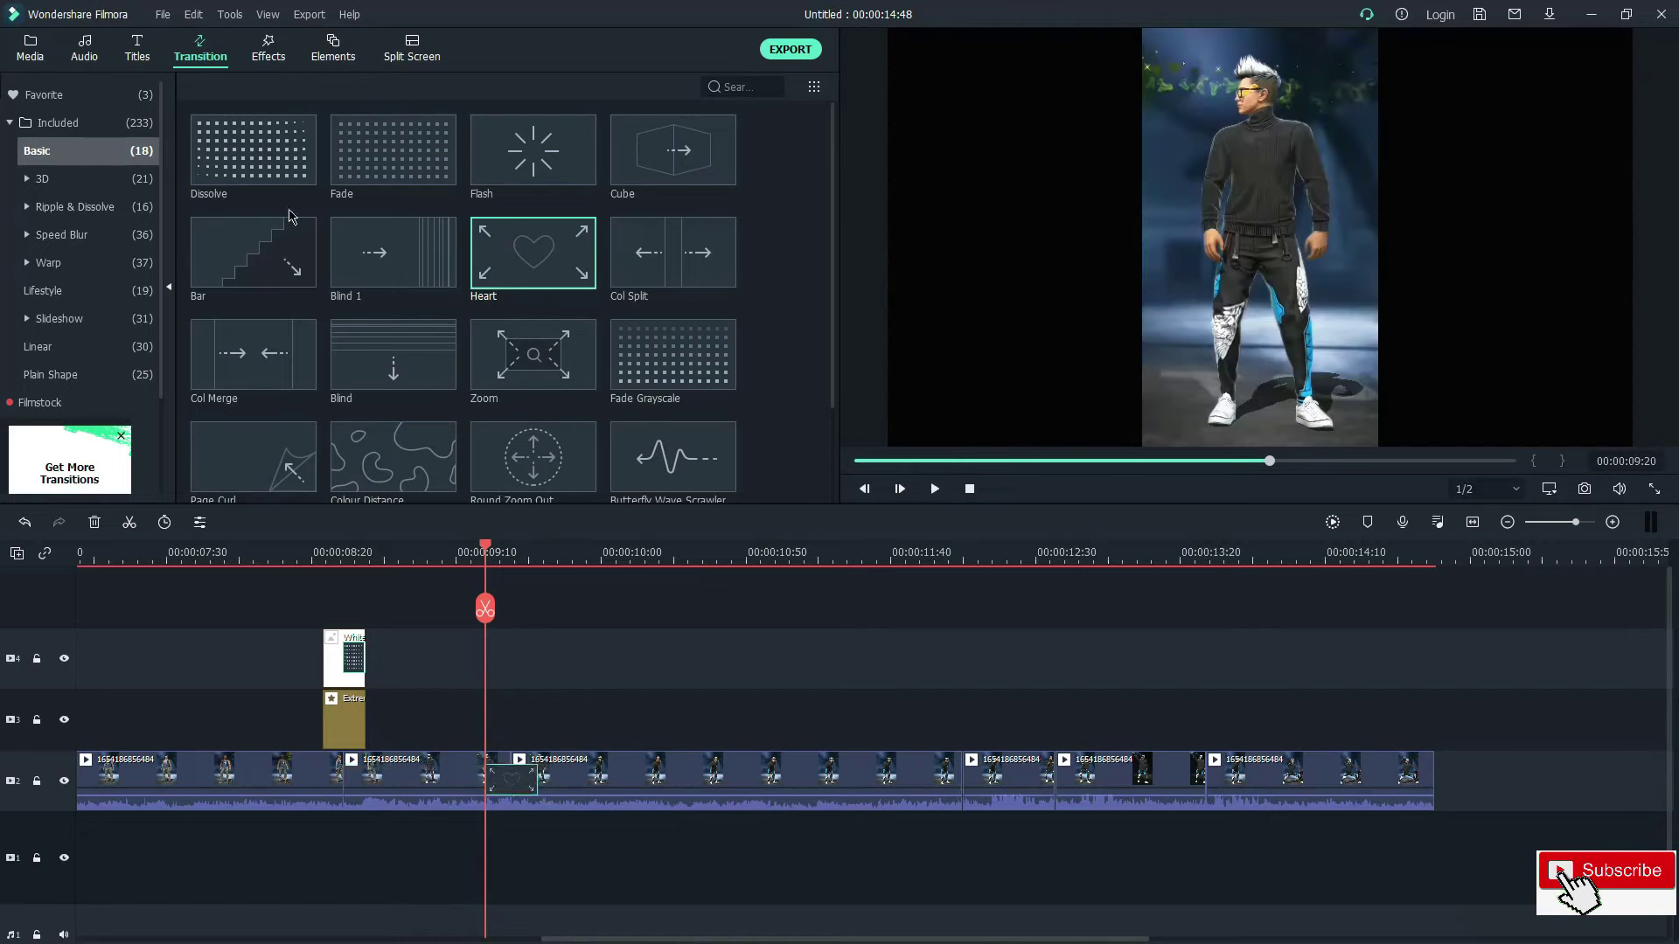
Step: Add the Blurry Roll 2 transition at the third and fifth cuts and Wormhole 3 at the fourth cut, all from the favourites
{"action": "left_click", "coordinate": [44, 95]}
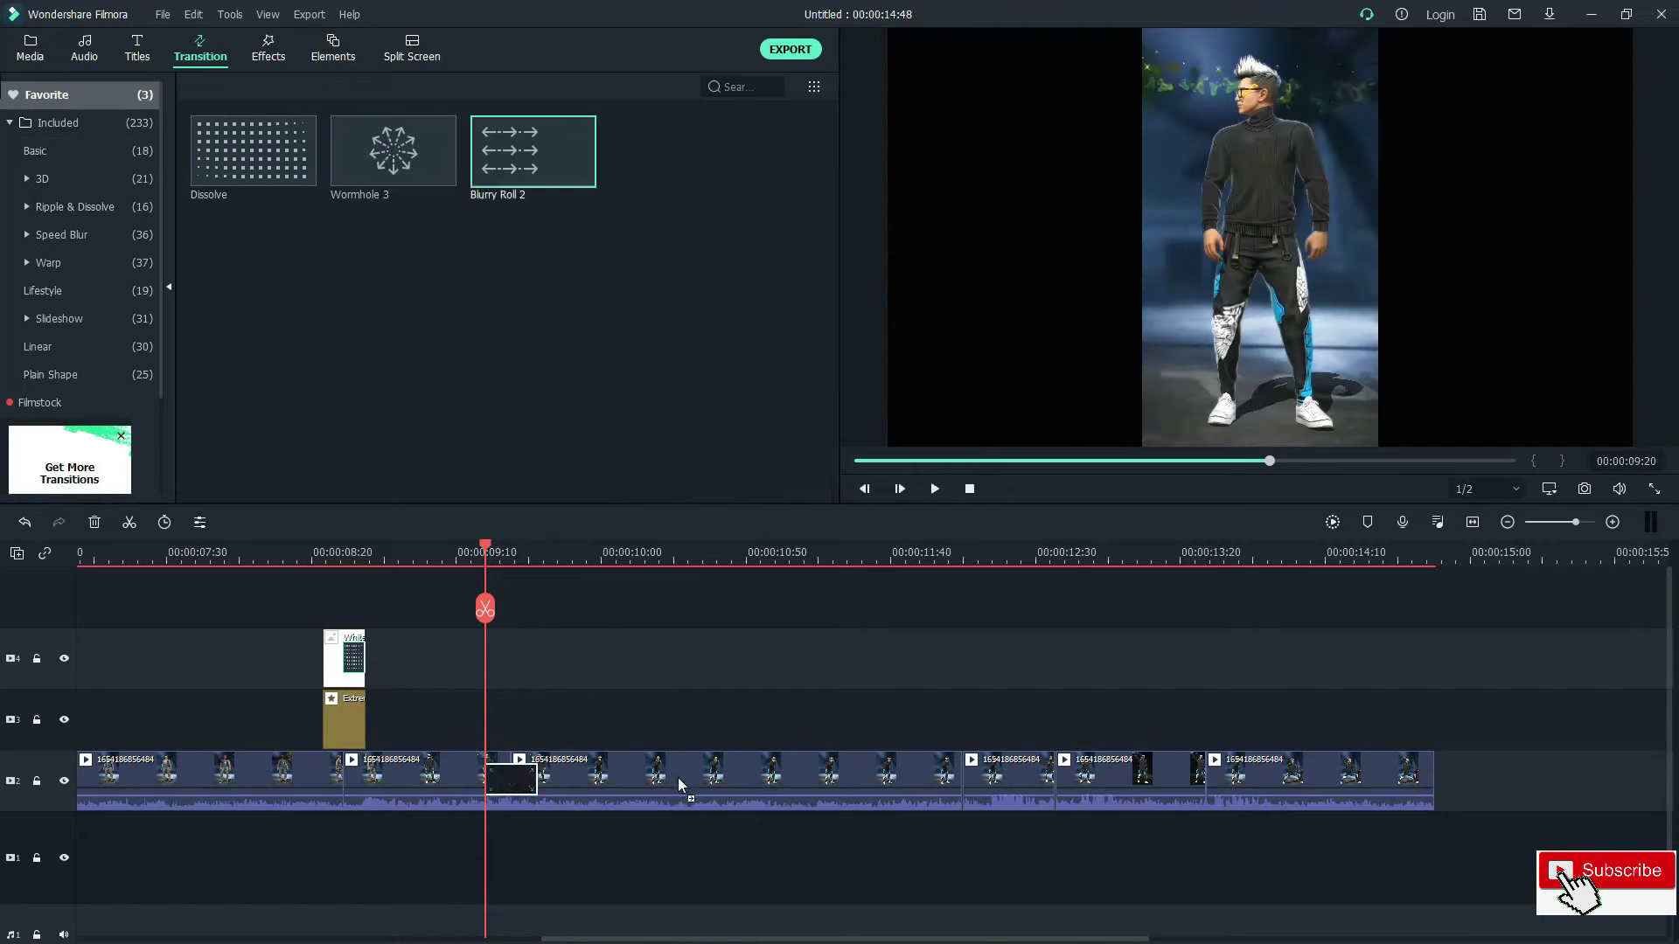
{"action": "left_click_drag", "start_coordinate": [678, 783], "coordinate": [893, 788]}
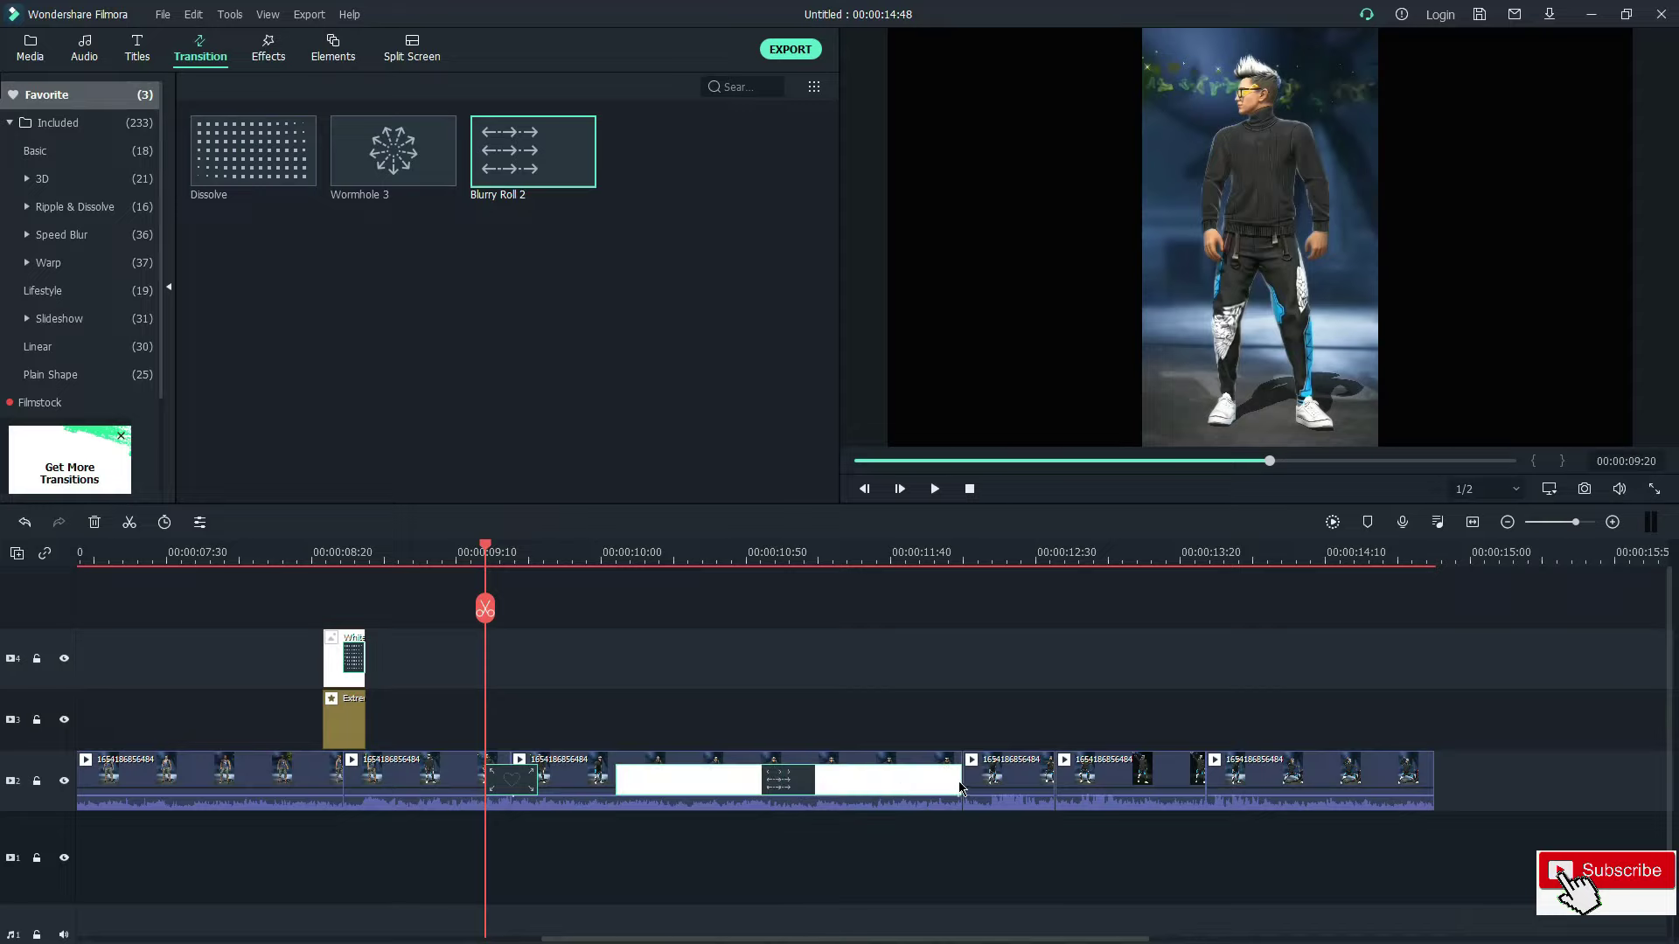
{"action": "left_click_drag", "start_coordinate": [740, 791], "coordinate": [989, 789]}
{"action": "left_click_drag", "start_coordinate": [396, 168], "coordinate": [1225, 797]}
Step: Play back the footage from before the first cut to check the Heart transition and the ones after it
{"action": "key", "text": "space"}
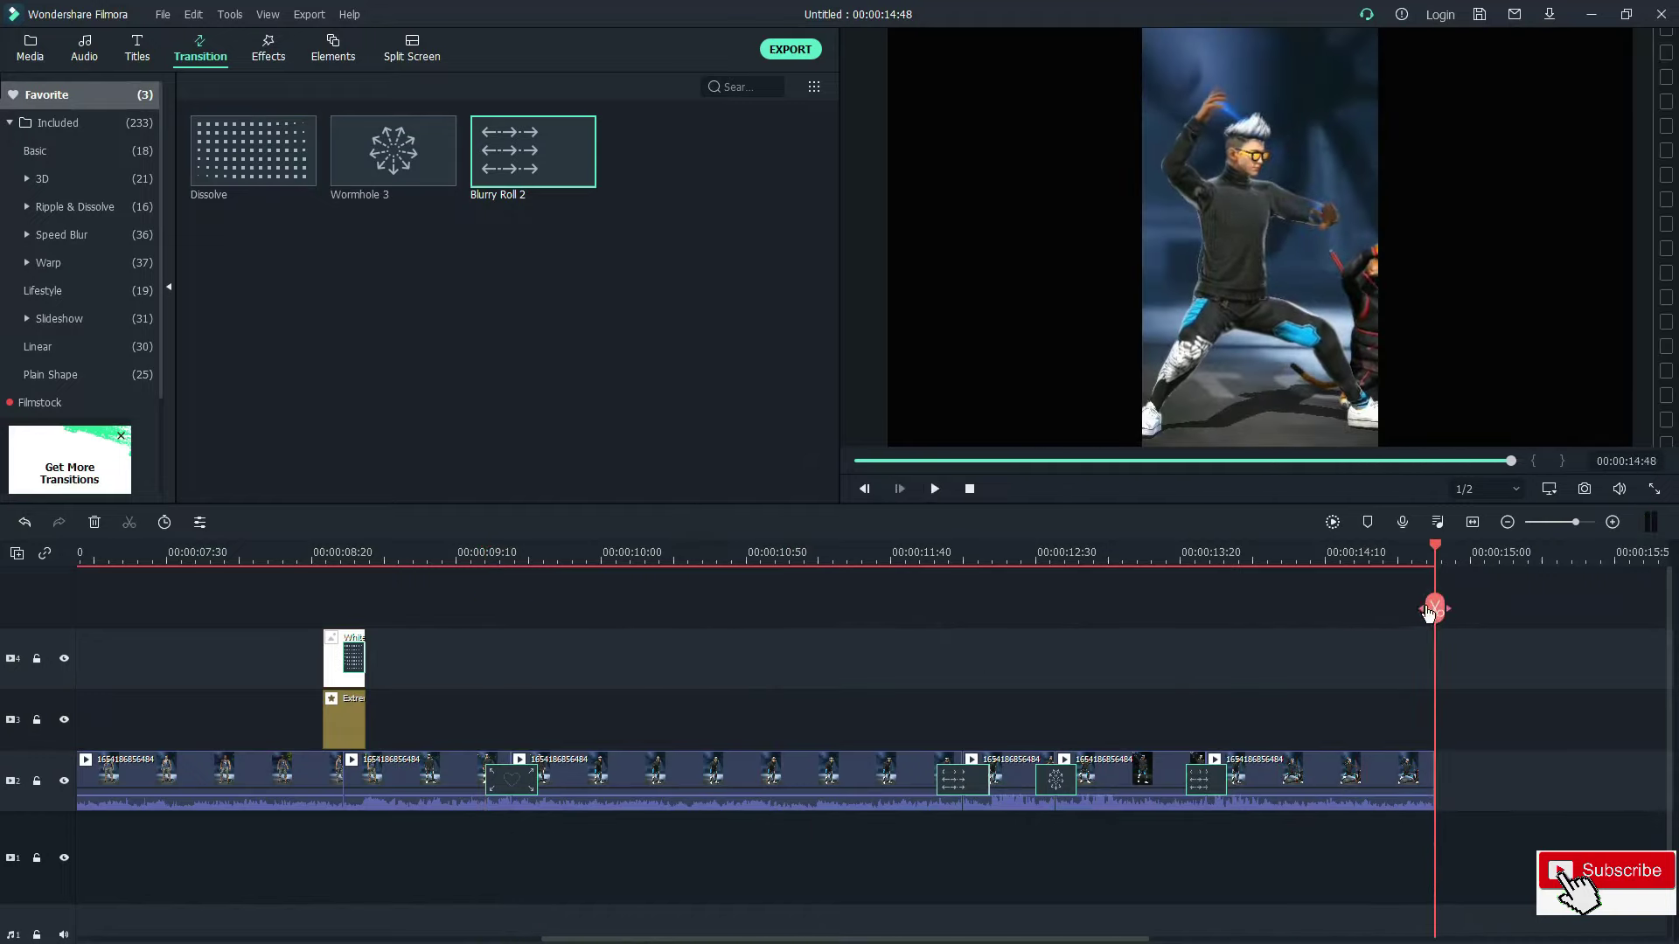
{"action": "left_click_drag", "start_coordinate": [1430, 610], "coordinate": [255, 678]}
{"action": "key", "text": "space"}
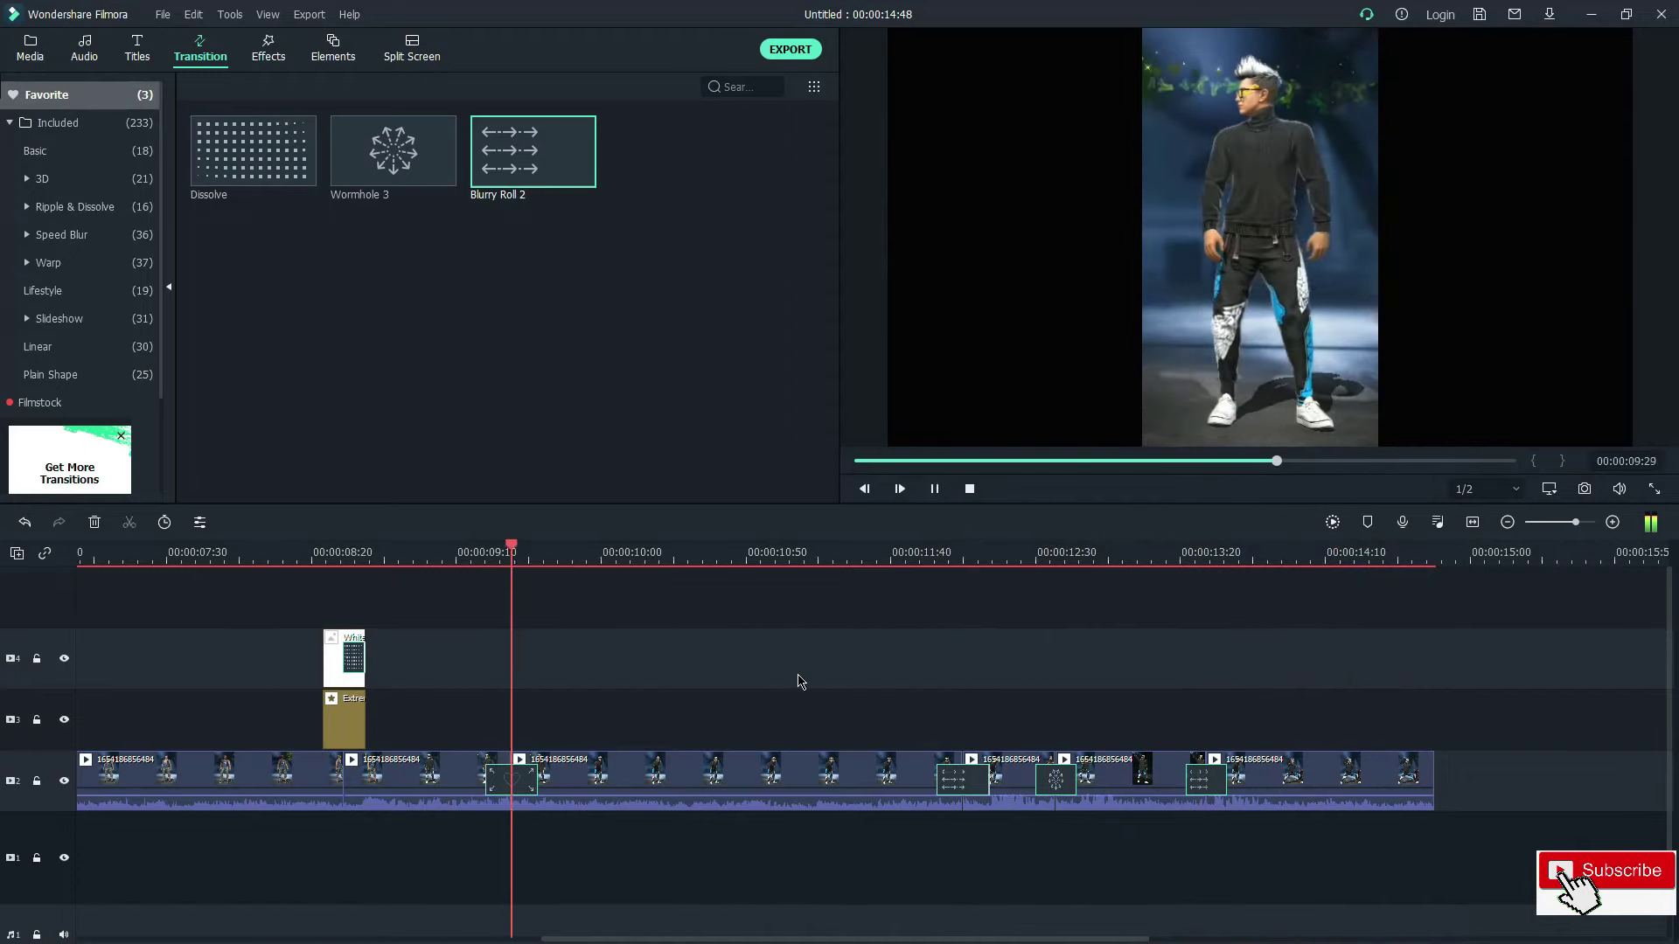
{"action": "key", "text": "space"}
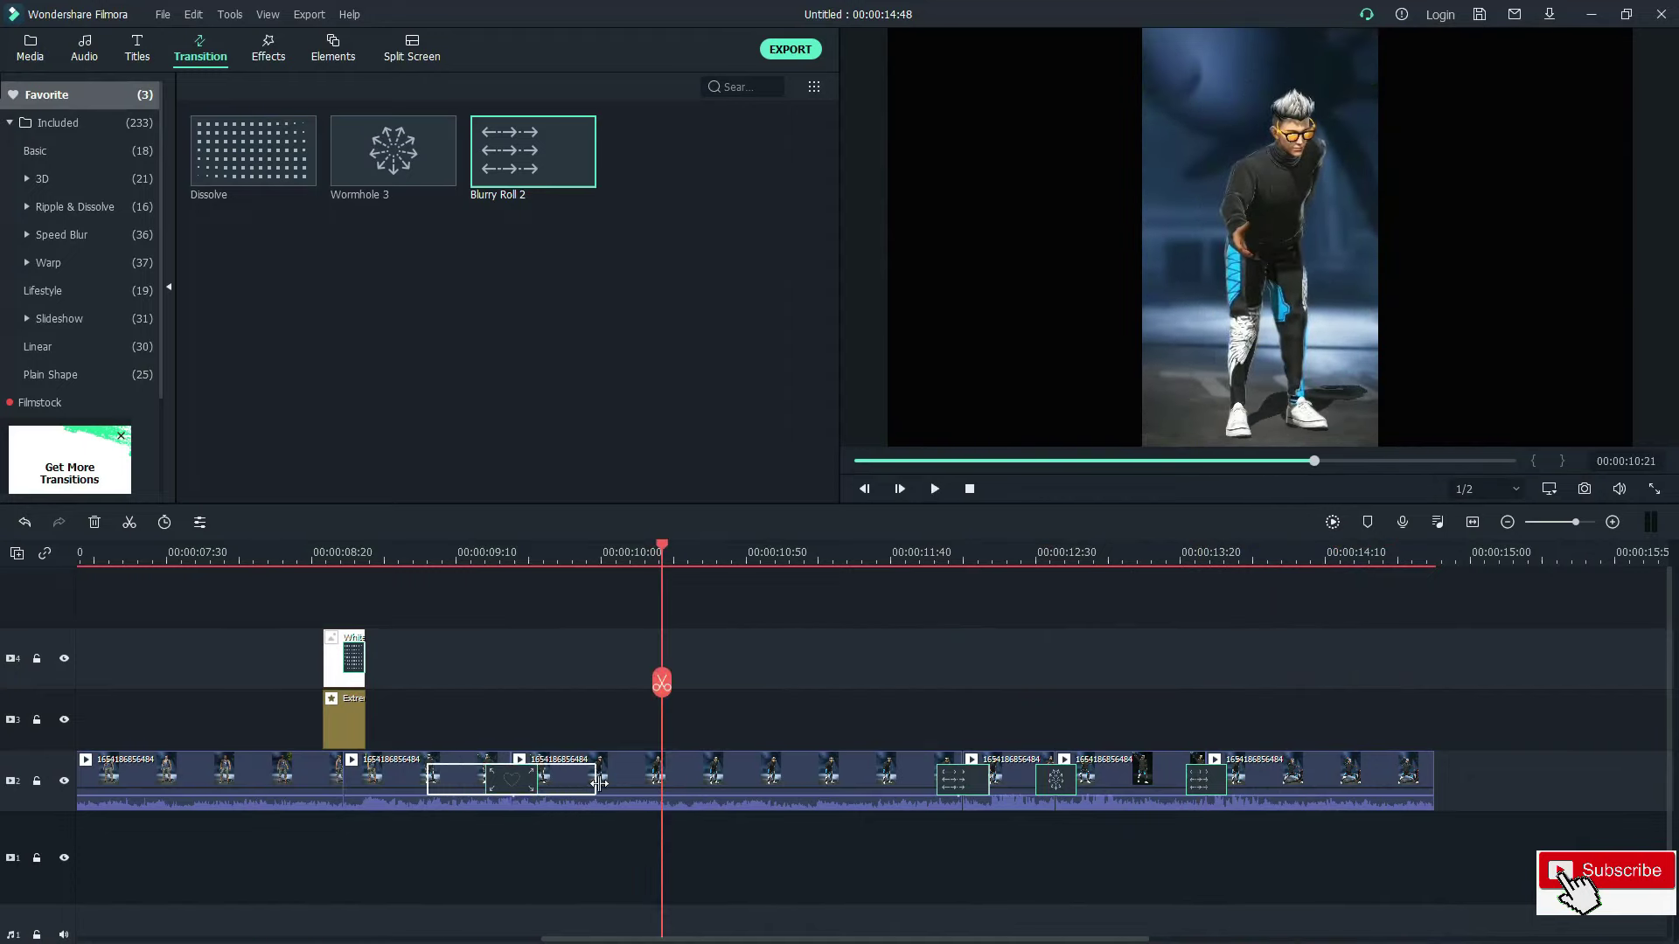
{"action": "left_click_drag", "start_coordinate": [662, 686], "coordinate": [302, 682]}
{"action": "key", "text": "space"}
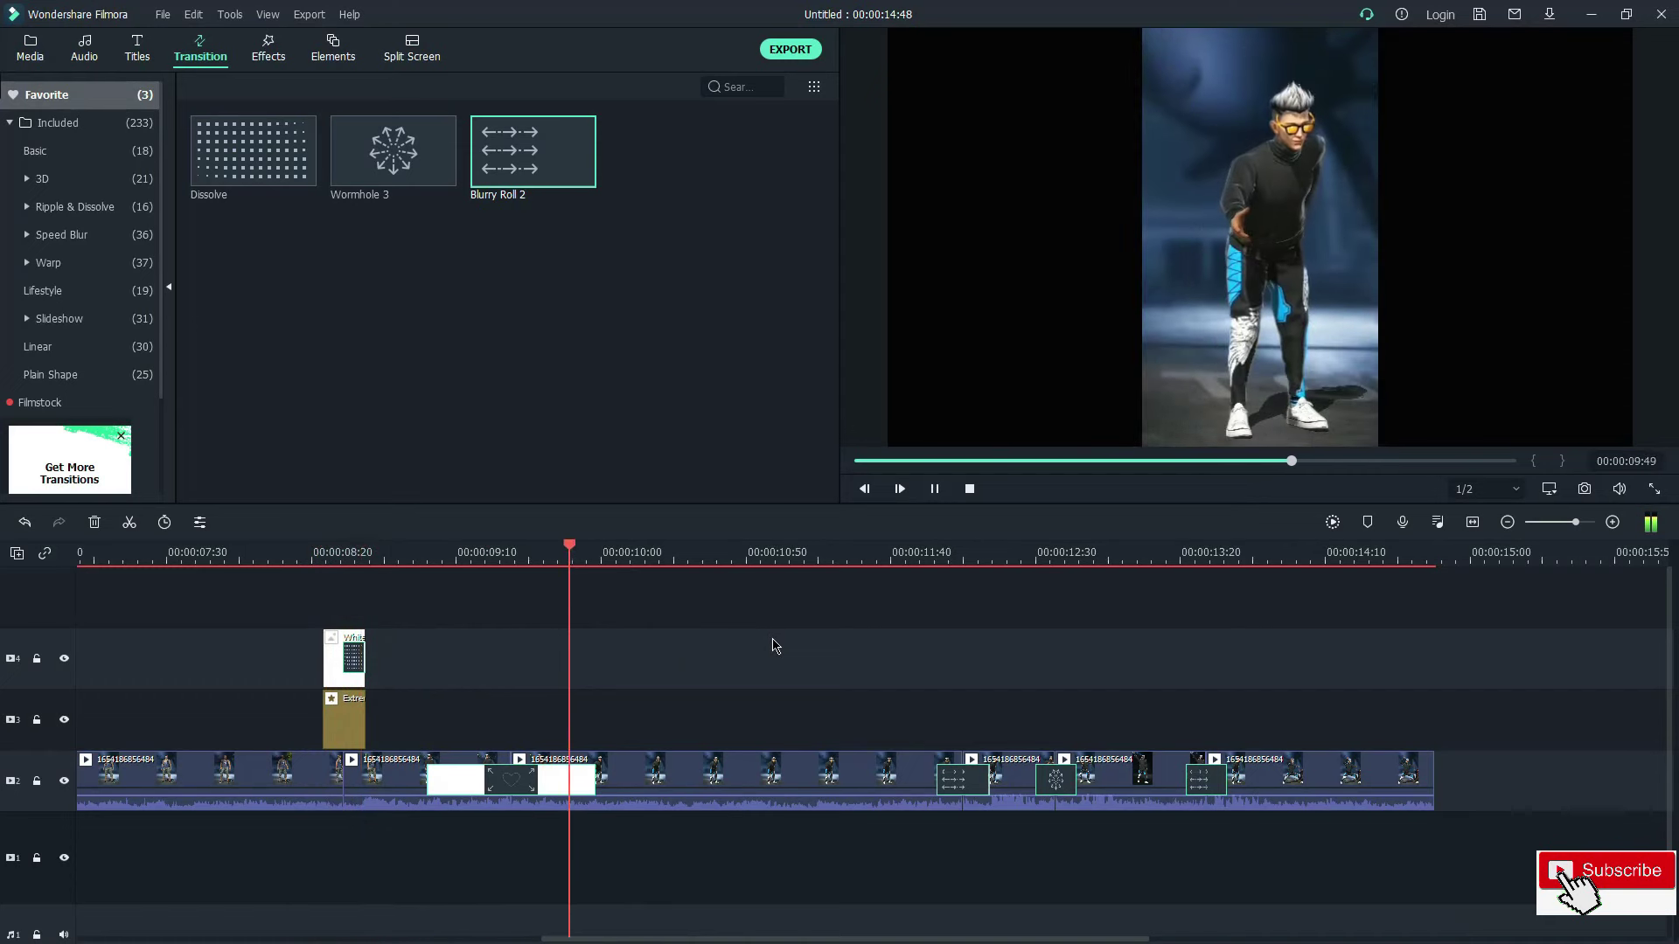
Step: Replace the Heart transition at the second cut with Warp Zoom 5 from the Warp set
{"action": "right_click", "coordinate": [516, 783]}
{"action": "left_click", "coordinate": [551, 811]}
{"action": "left_click", "coordinate": [95, 262]}
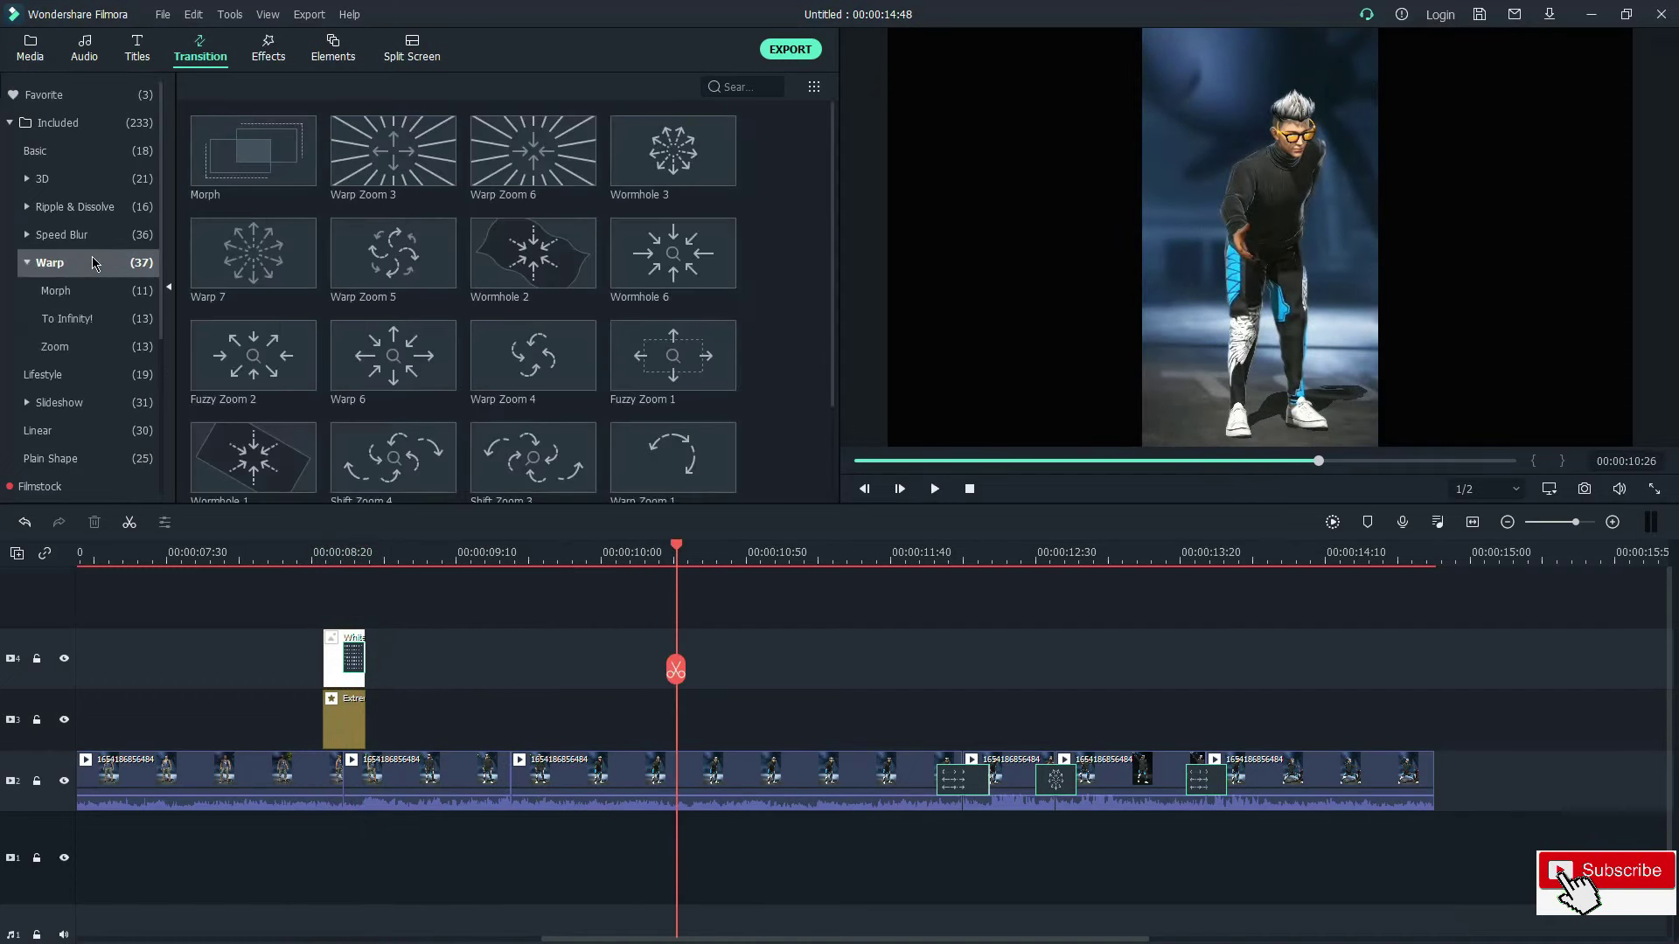
{"action": "left_click", "coordinate": [420, 242]}
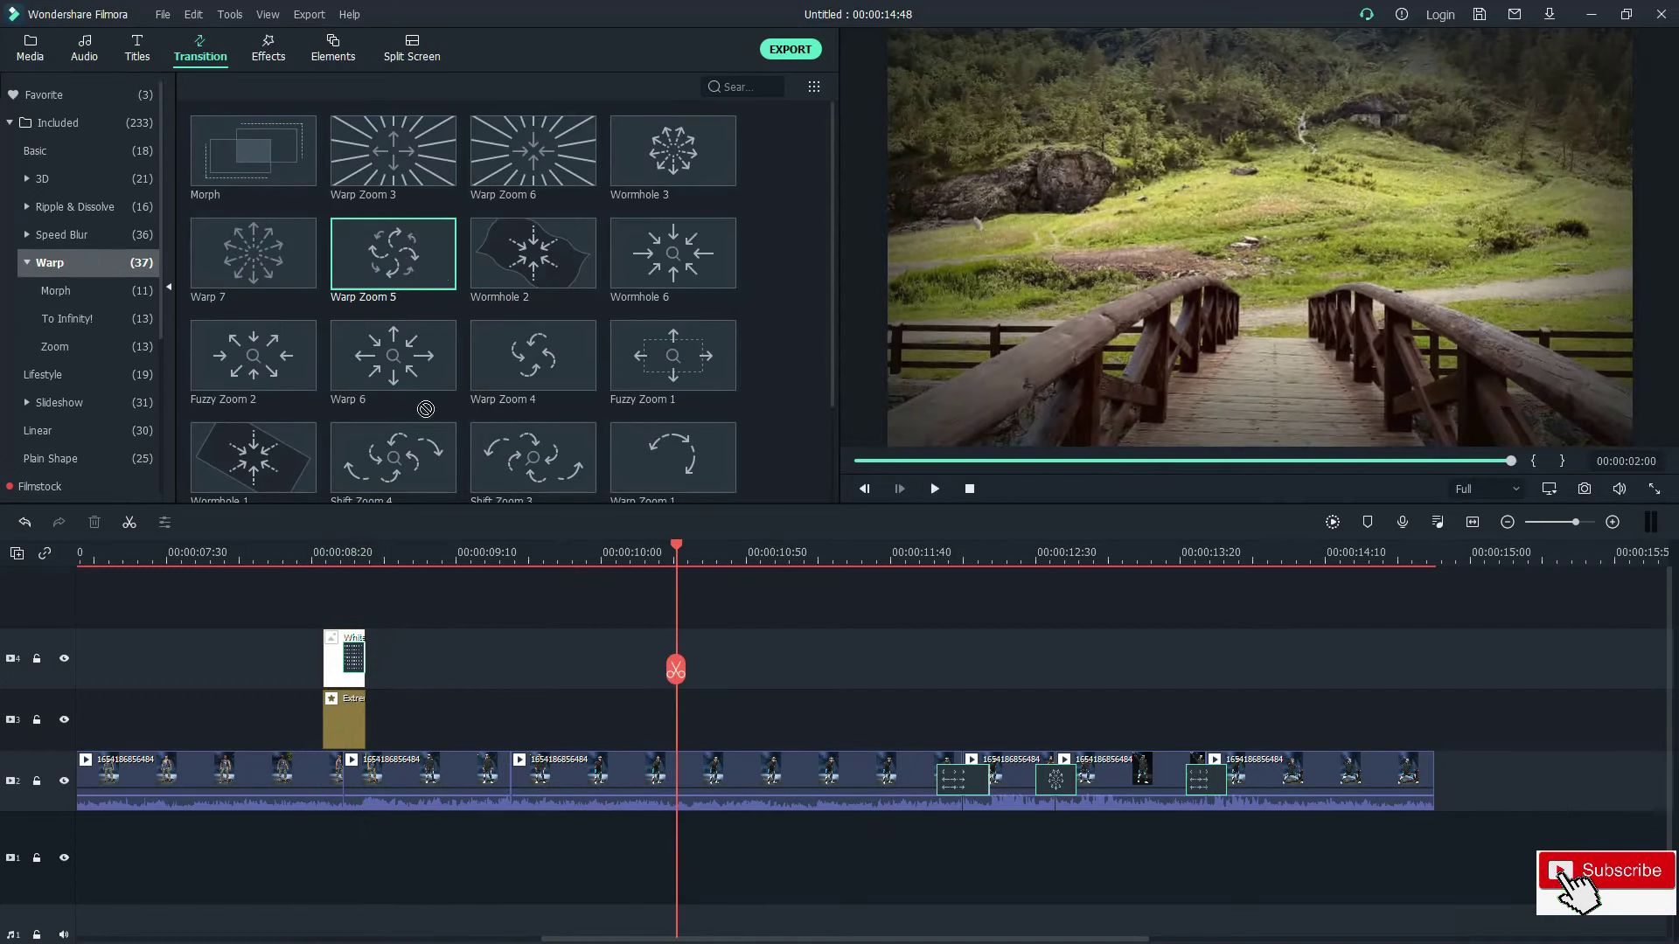
{"action": "left_click_drag", "start_coordinate": [419, 245], "coordinate": [524, 787]}
{"action": "left_click_drag", "start_coordinate": [677, 777], "coordinate": [539, 785]}
Step: Play back the sequence from before the first cut to review Warp Zoom 5 and the remaining transitions
{"action": "left_click_drag", "start_coordinate": [676, 669], "coordinate": [268, 668]}
{"action": "key", "text": "space"}
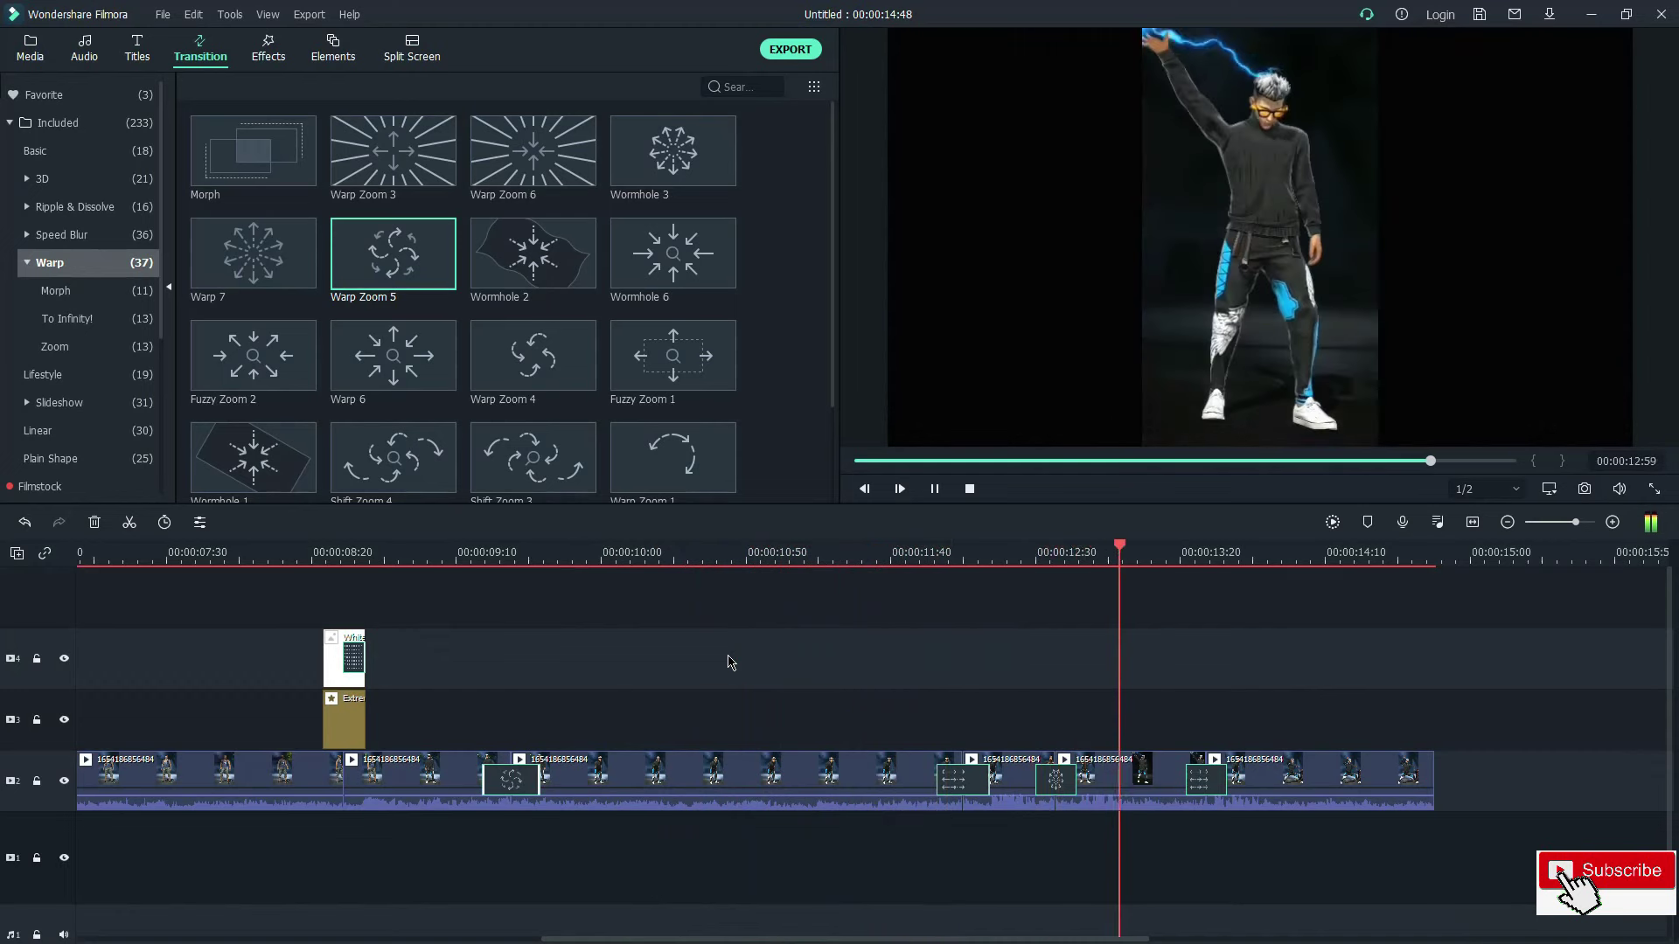
{"action": "key", "text": "space"}
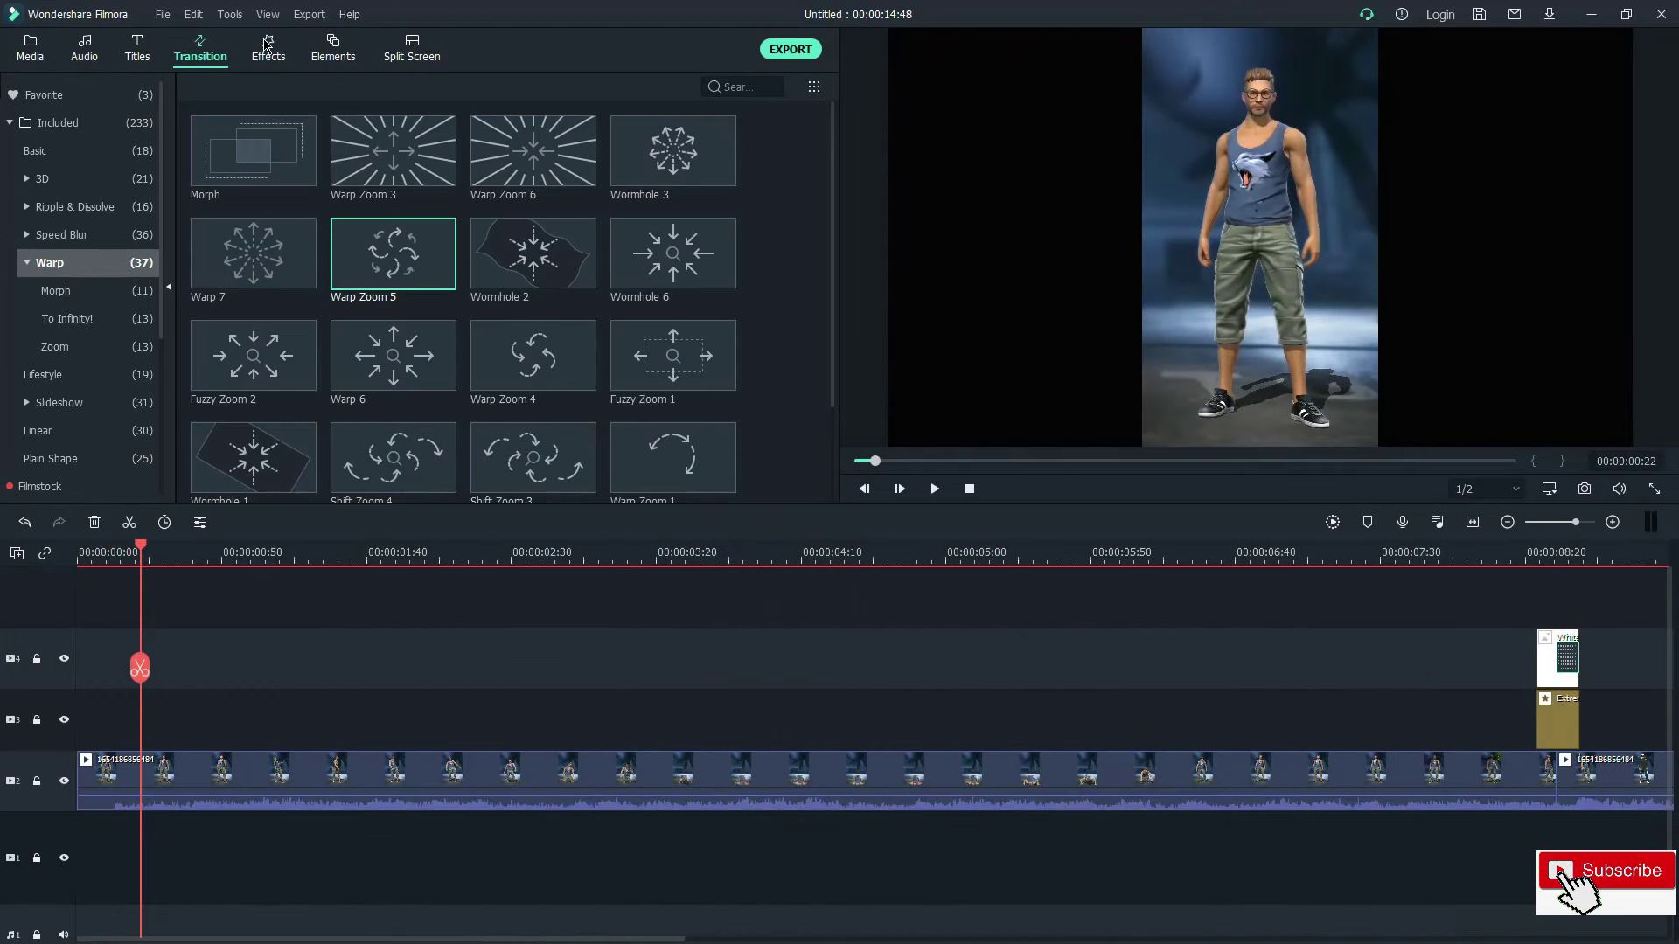
Step: Apply the Square Blur effect to the first footage segment and adjust its size and alpha
{"action": "left_click", "coordinate": [269, 48]}
{"action": "left_click_drag", "start_coordinate": [264, 164], "coordinate": [96, 764]}
{"action": "double_click", "coordinate": [504, 769]}
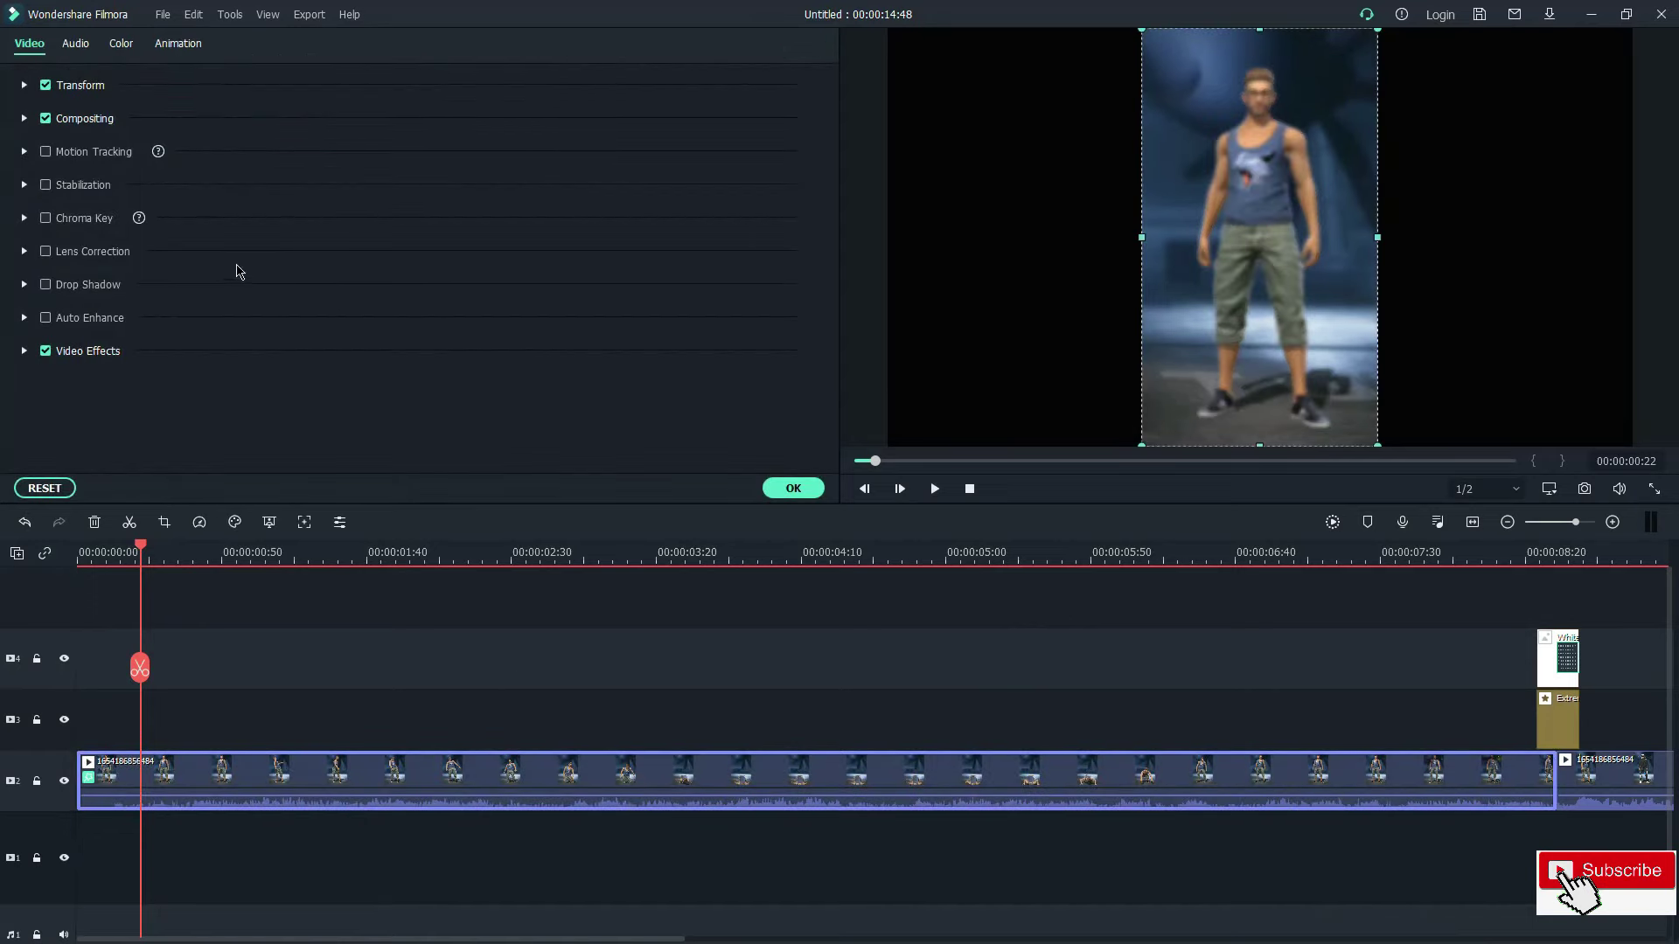
{"action": "left_click", "coordinate": [24, 352]}
{"action": "scroll", "coordinate": [470, 306], "scroll_direction": "down", "scroll_amount": 3}
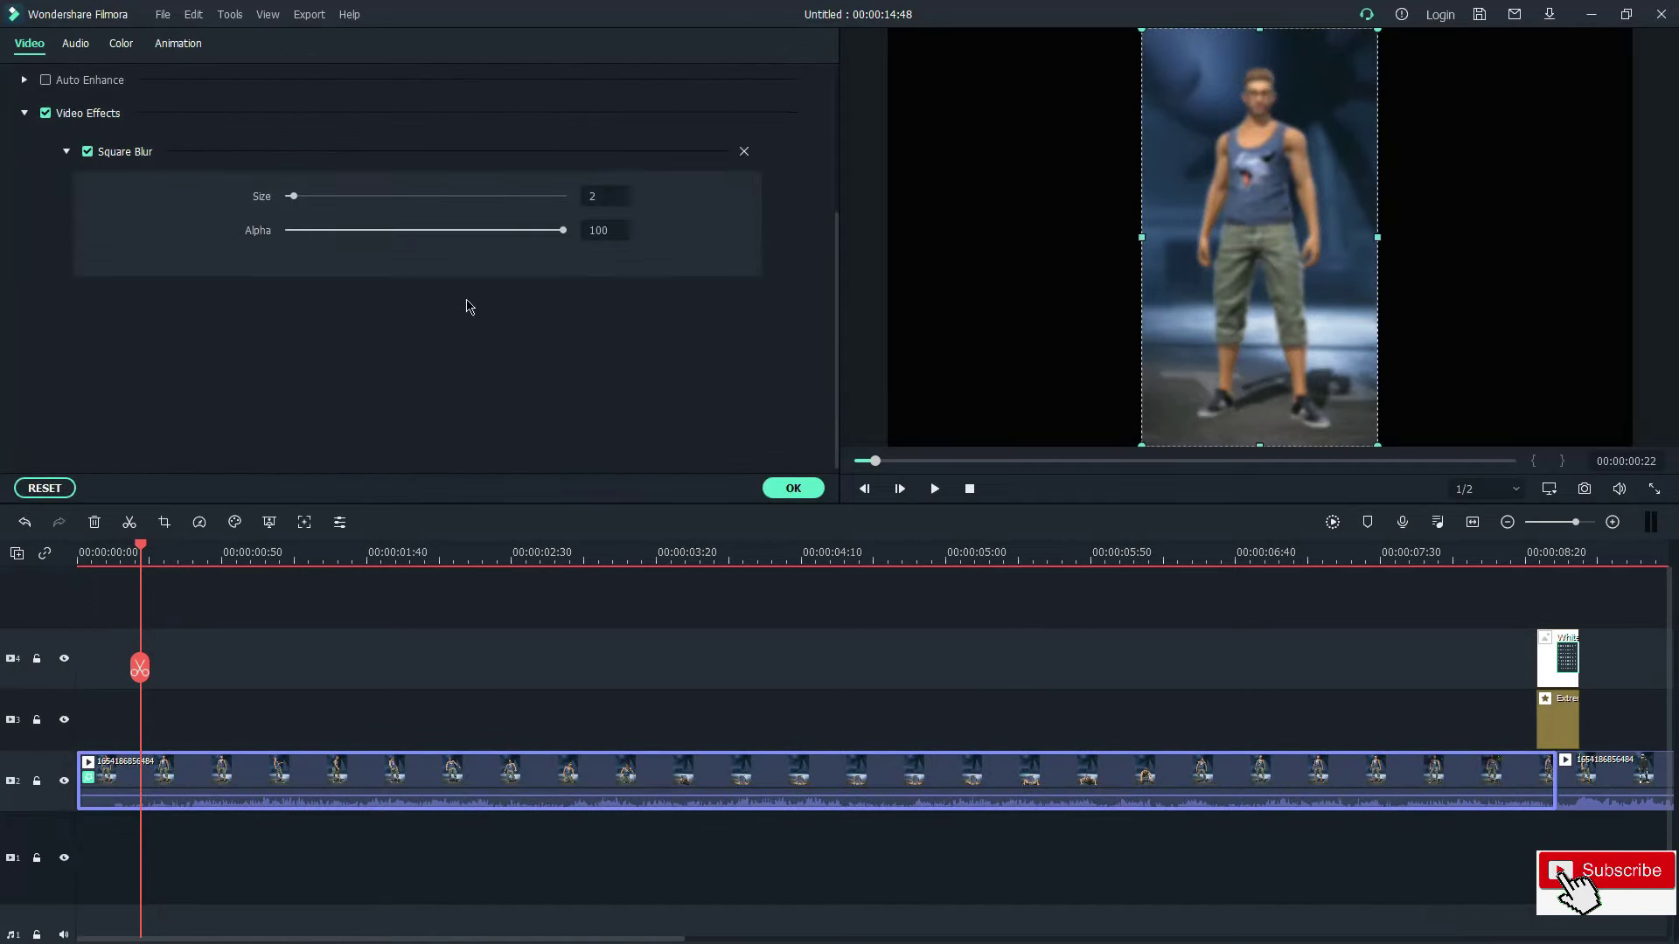
{"action": "left_click_drag", "start_coordinate": [563, 231], "coordinate": [480, 231]}
{"action": "left_click_drag", "start_coordinate": [293, 196], "coordinate": [470, 232]}
{"action": "left_click", "coordinate": [794, 488]}
Step: Play back the blurred first segment and the transitions in the rest of the video
{"action": "key", "text": "space"}
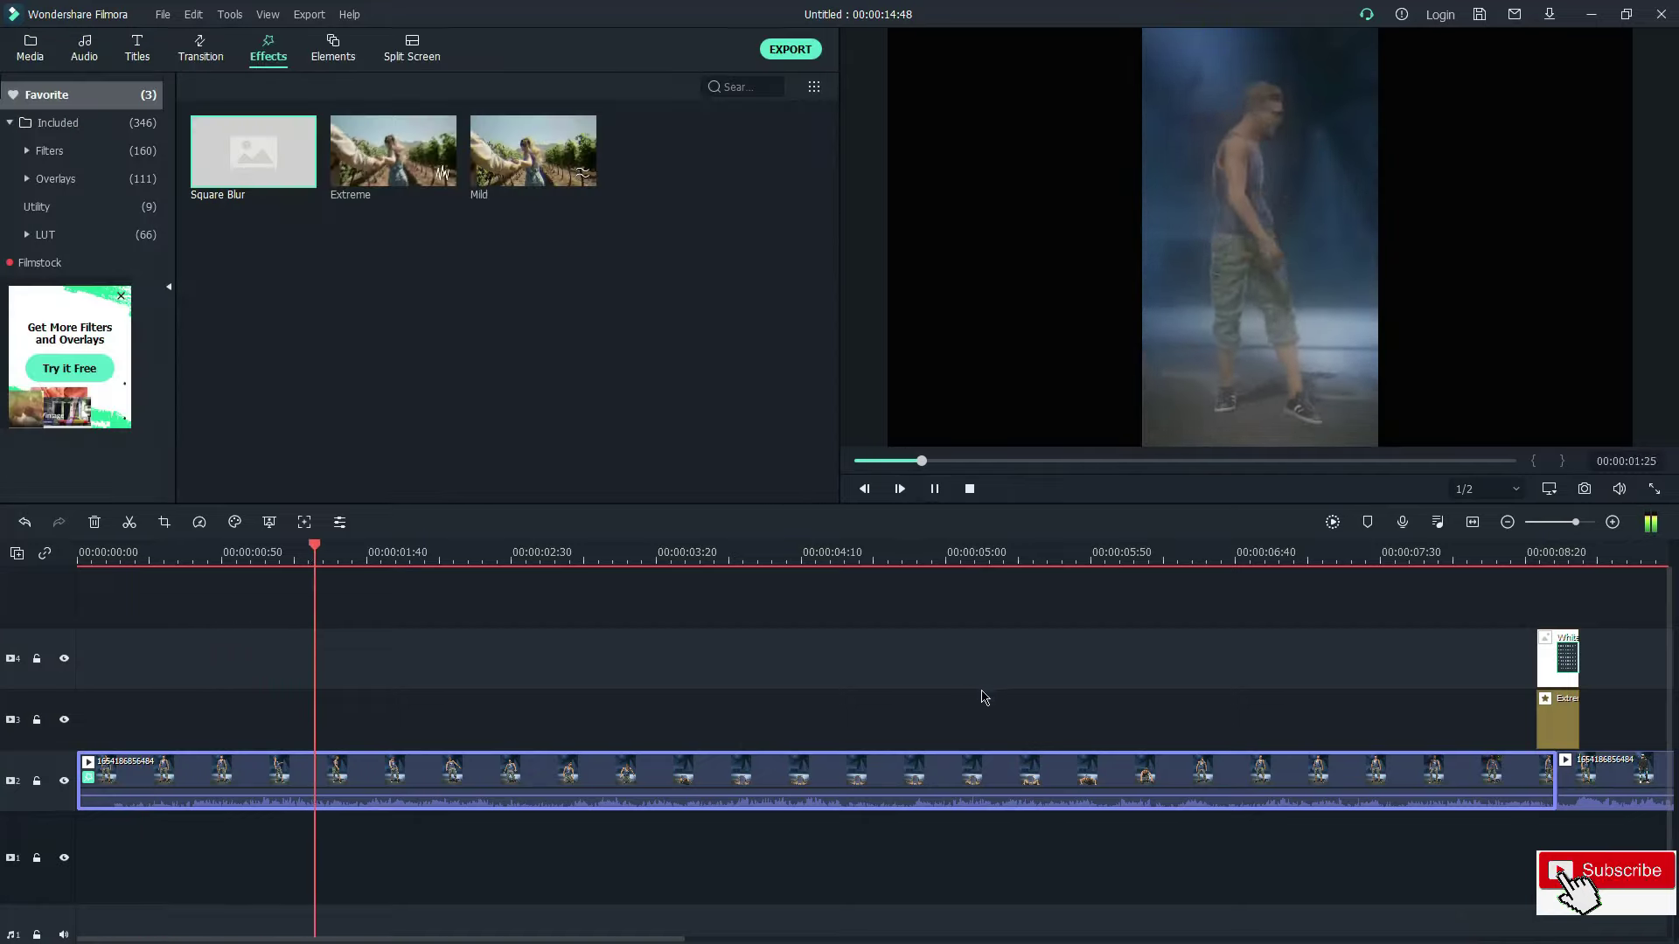
{"action": "left_click_drag", "start_coordinate": [1379, 551], "coordinate": [518, 569]}
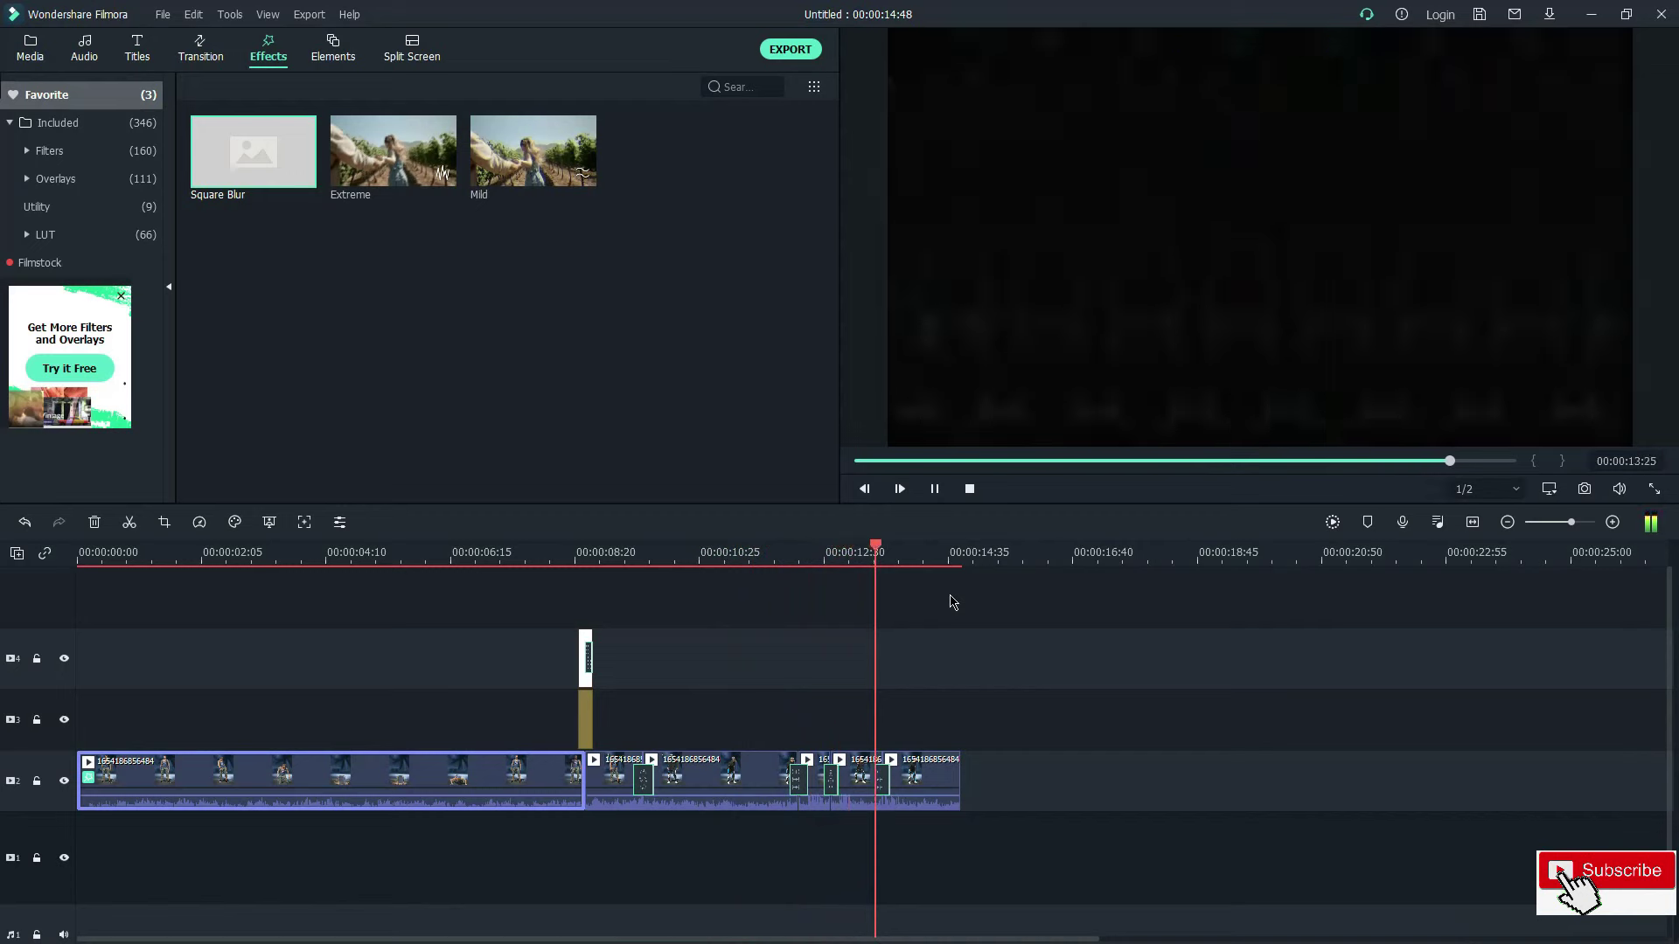
{"action": "key", "text": "space"}
Step: Add the Neon 10 LUT on a new track from the first cut and extend it to the end of the footage
{"action": "left_click_drag", "start_coordinate": [865, 680], "coordinate": [656, 682]}
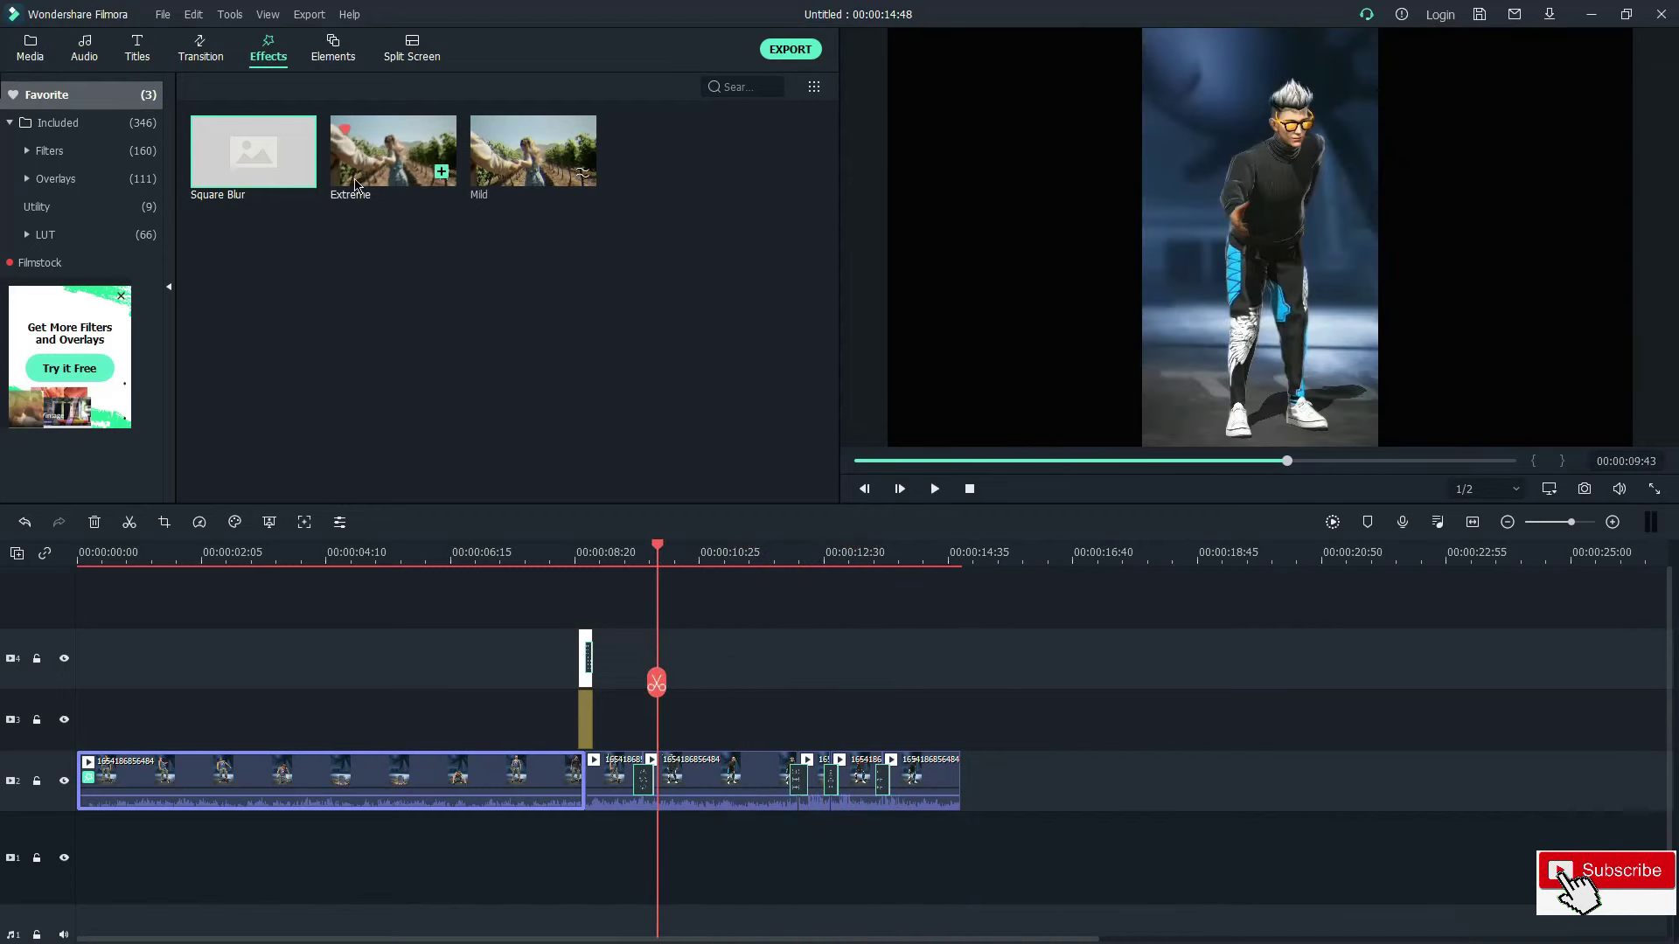
{"action": "left_click", "coordinate": [44, 234]}
{"action": "scroll", "coordinate": [390, 153], "scroll_direction": "down", "scroll_amount": 10}
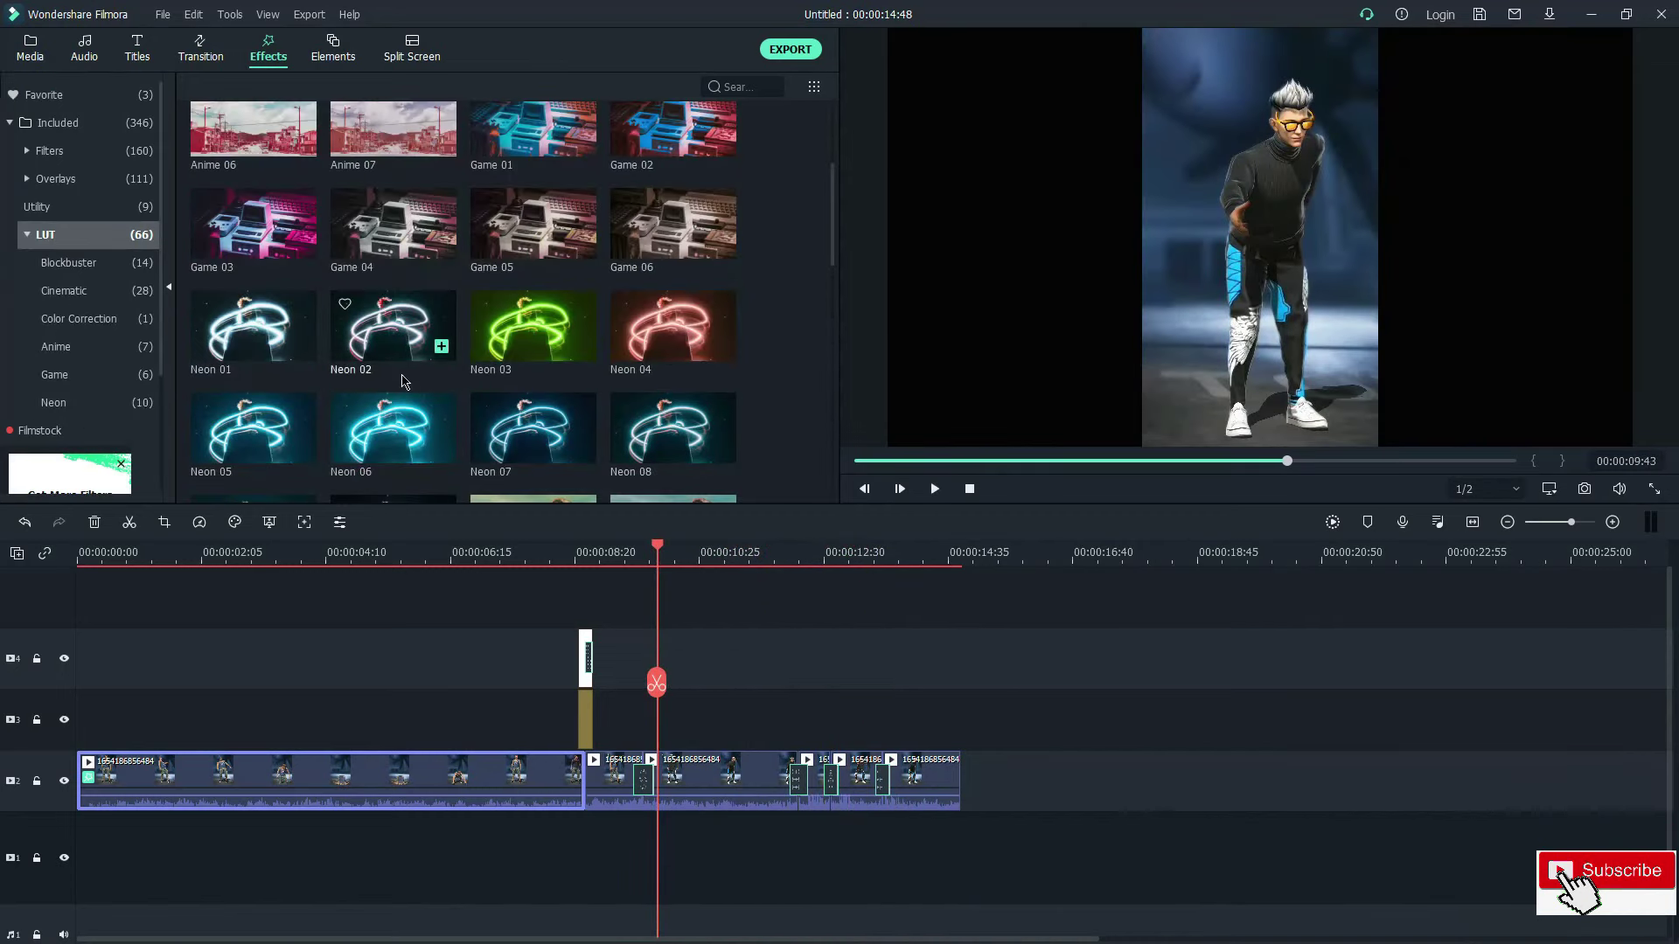
{"action": "left_click_drag", "start_coordinate": [390, 153], "coordinate": [622, 611]}
{"action": "left_click_drag", "start_coordinate": [884, 656], "coordinate": [960, 657]}
Step: Play back the video across the first cut to check the Neon 10 colour look
{"action": "left_click_drag", "start_coordinate": [656, 684], "coordinate": [505, 693]}
{"action": "key", "text": "space"}
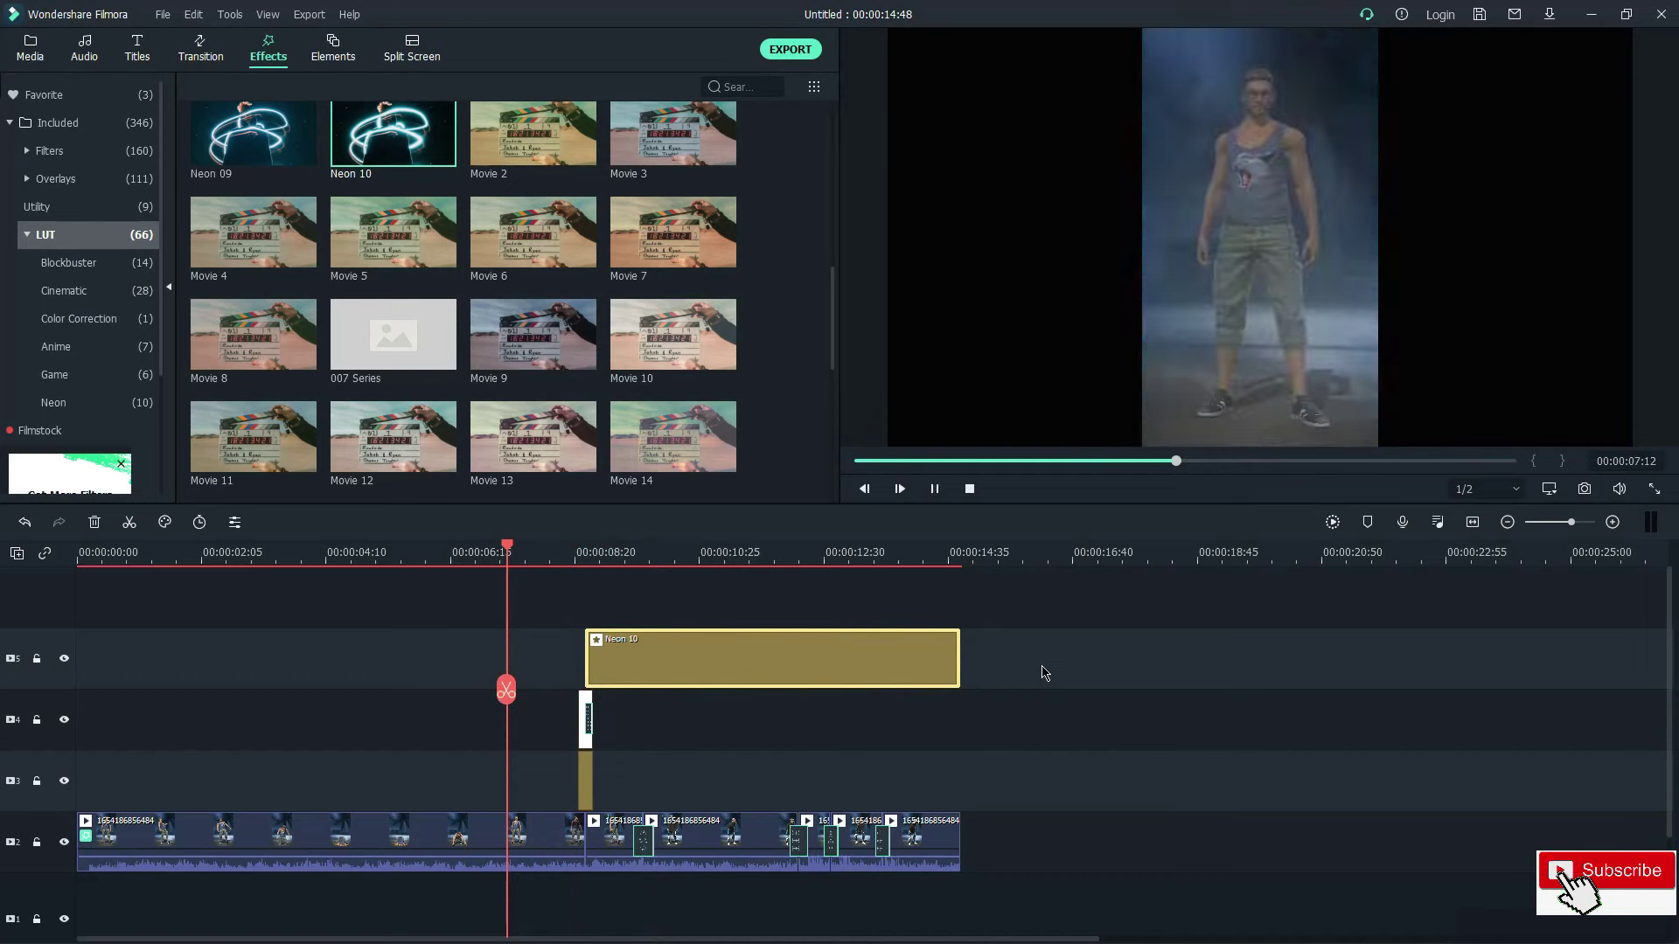
{"action": "scroll", "coordinate": [551, 335], "scroll_direction": "up", "scroll_amount": 4}
{"action": "key", "text": "space"}
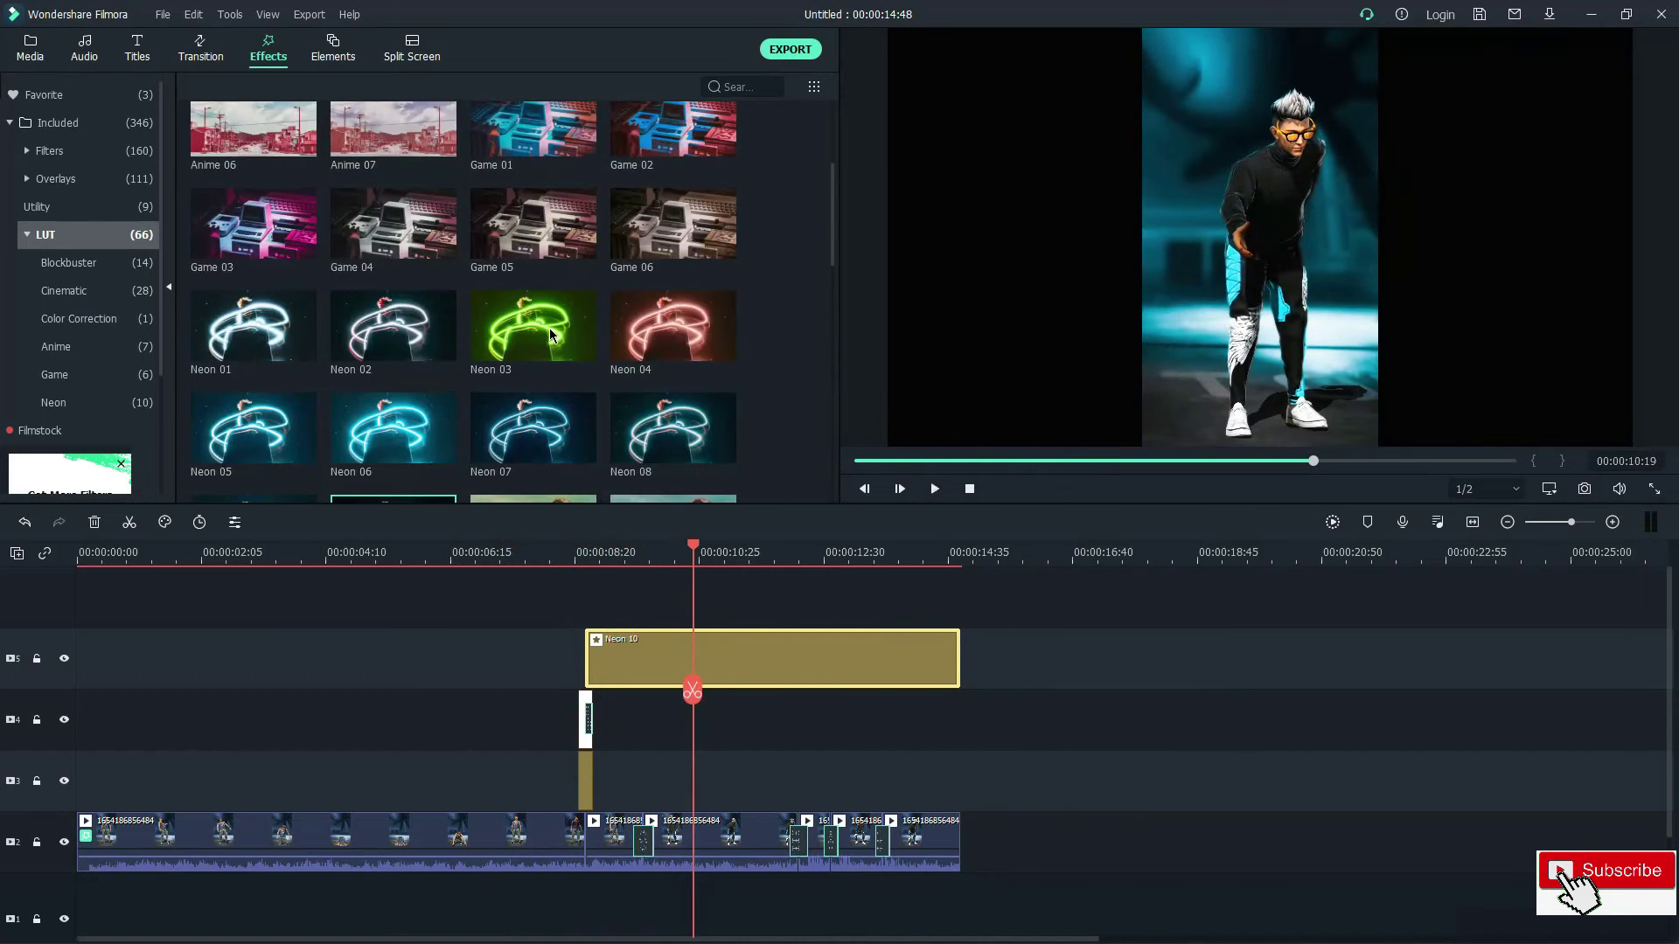
Step: Stack the Neon 08 and Neon 07 LUTs above Neon 10, extend both to the end of the footage, and preview the look
{"action": "left_click_drag", "start_coordinate": [676, 466], "coordinate": [590, 601]}
{"action": "left_click_drag", "start_coordinate": [883, 651], "coordinate": [959, 652]}
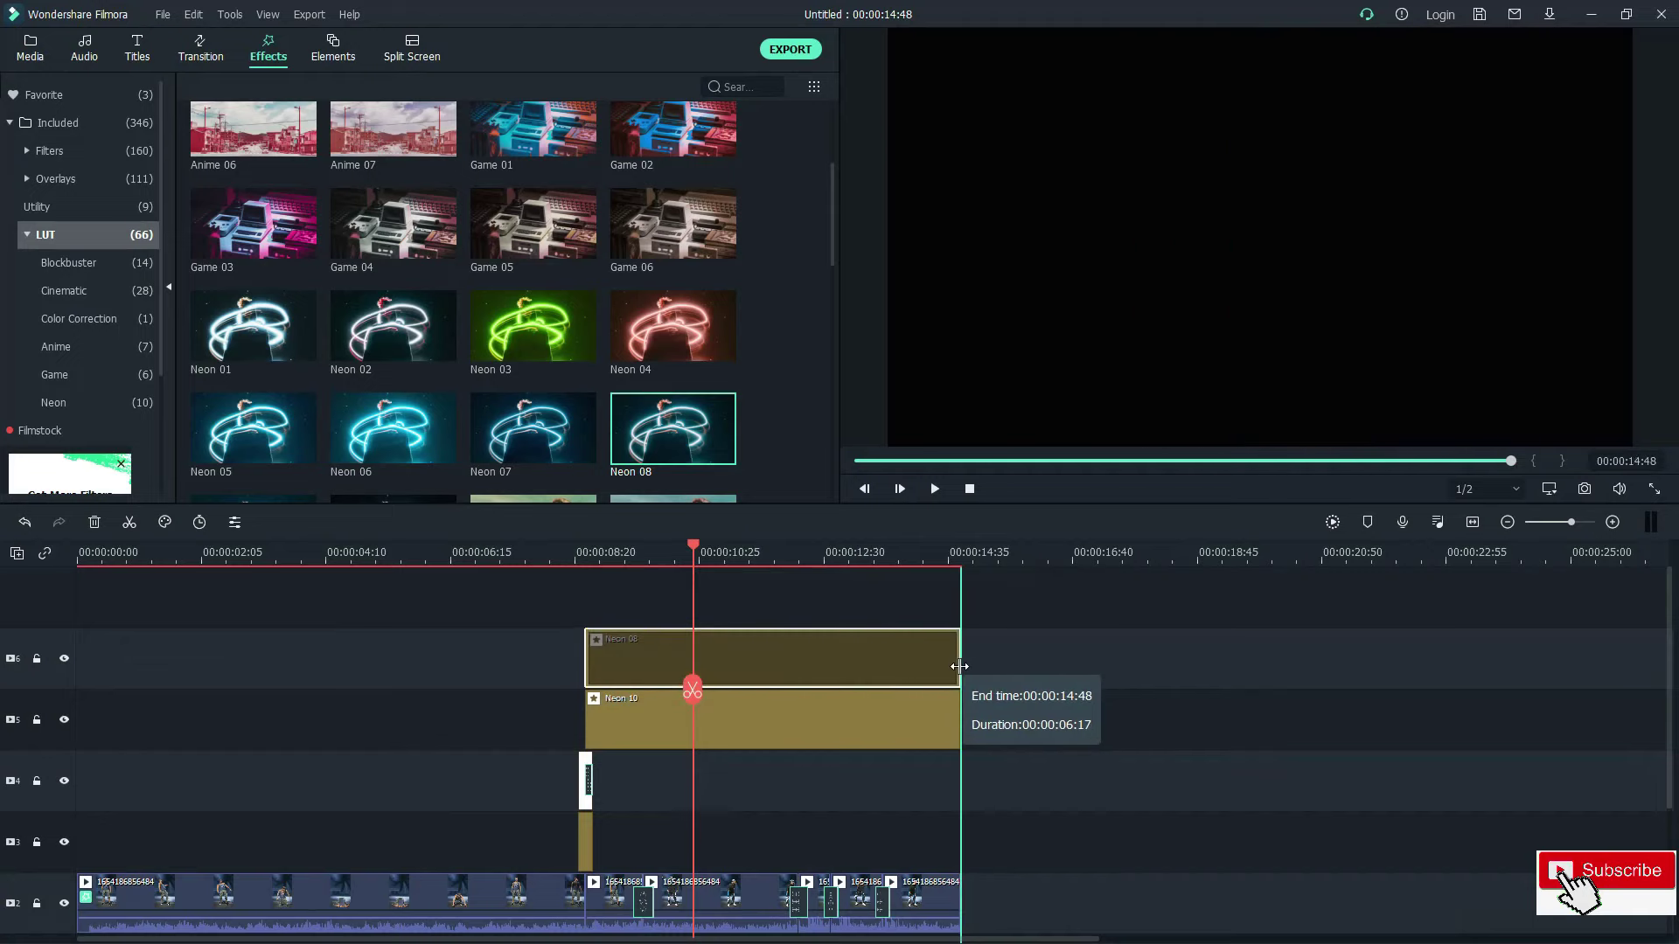
{"action": "left_click_drag", "start_coordinate": [533, 428], "coordinate": [588, 596]}
{"action": "left_click_drag", "start_coordinate": [881, 658], "coordinate": [959, 669]}
{"action": "key", "text": "space"}
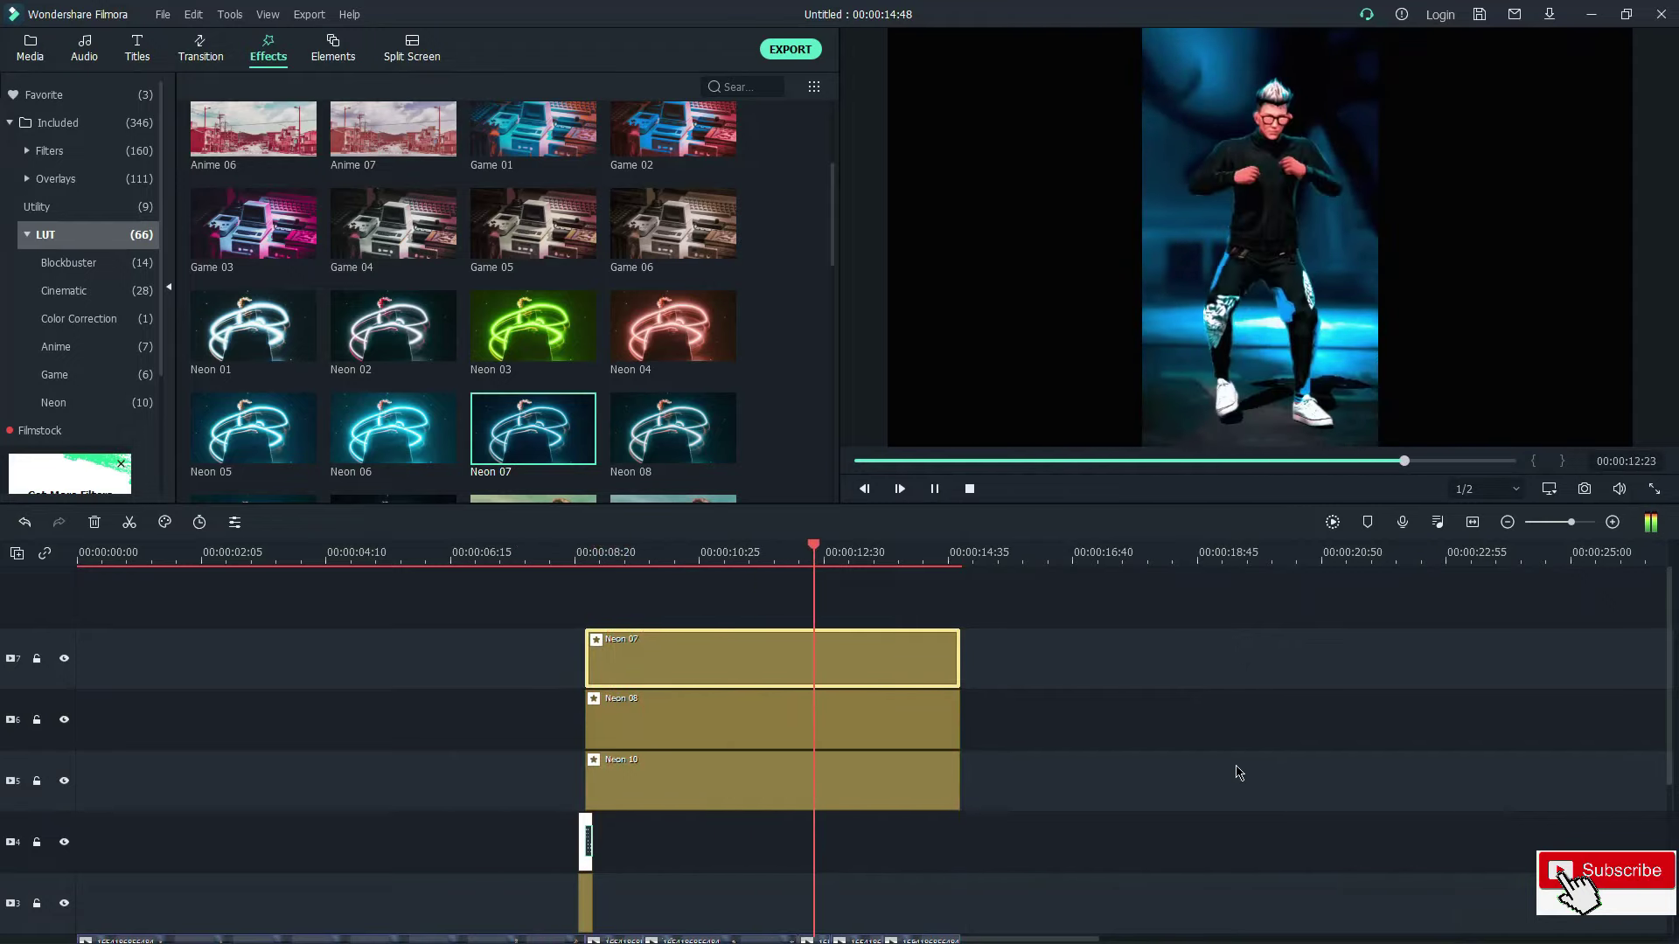
{"action": "key", "text": "space"}
Step: Add the Neon 02 LUT above Neon 07, lower its alpha to about 11, and extend it to the end of the footage
{"action": "left_click_drag", "start_coordinate": [883, 696], "coordinate": [697, 686]}
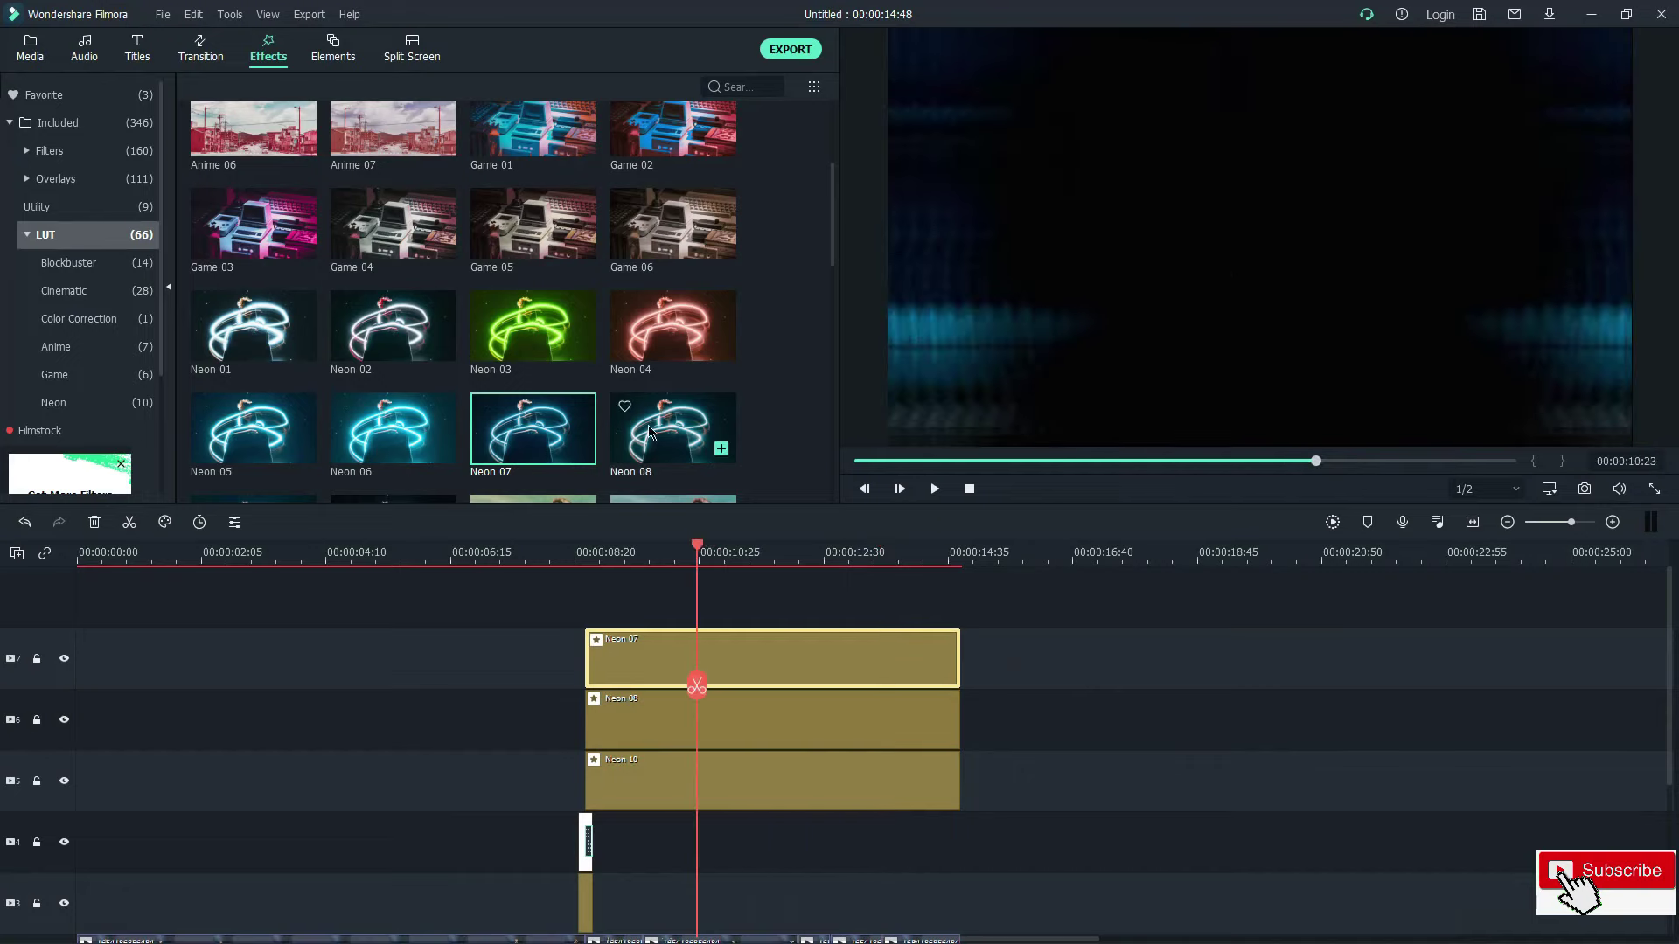
{"action": "left_click_drag", "start_coordinate": [433, 345], "coordinate": [448, 414]}
{"action": "left_click_drag", "start_coordinate": [580, 584], "coordinate": [586, 584]}
{"action": "double_click", "coordinate": [756, 655]}
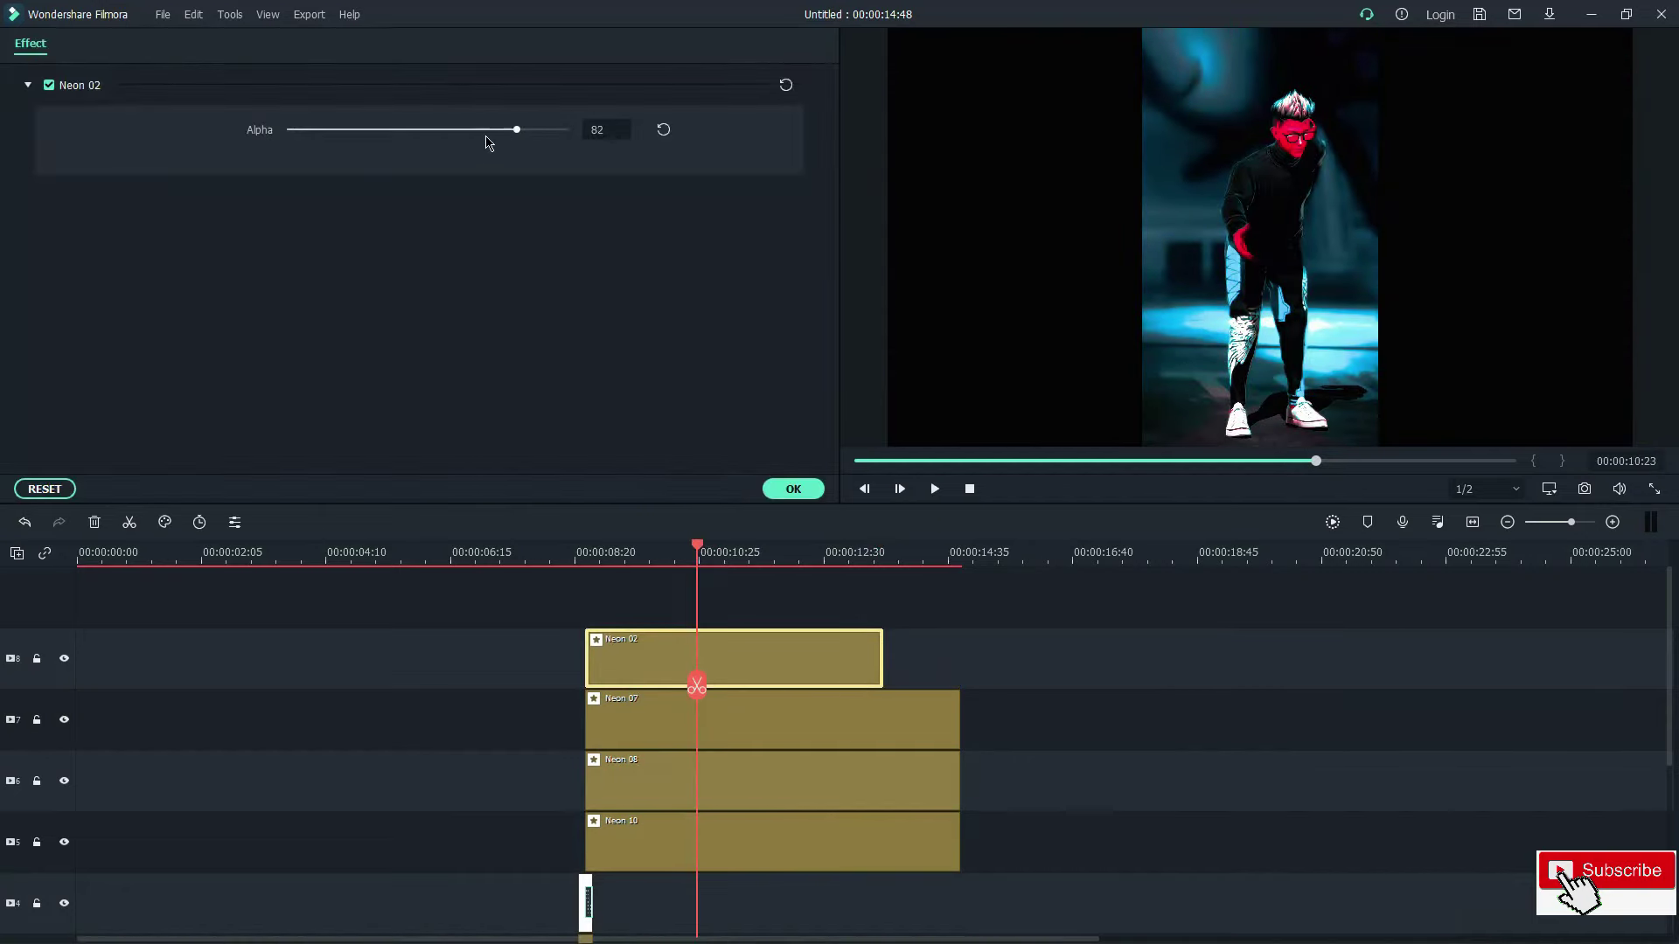
{"action": "left_click_drag", "start_coordinate": [488, 143], "coordinate": [307, 147]}
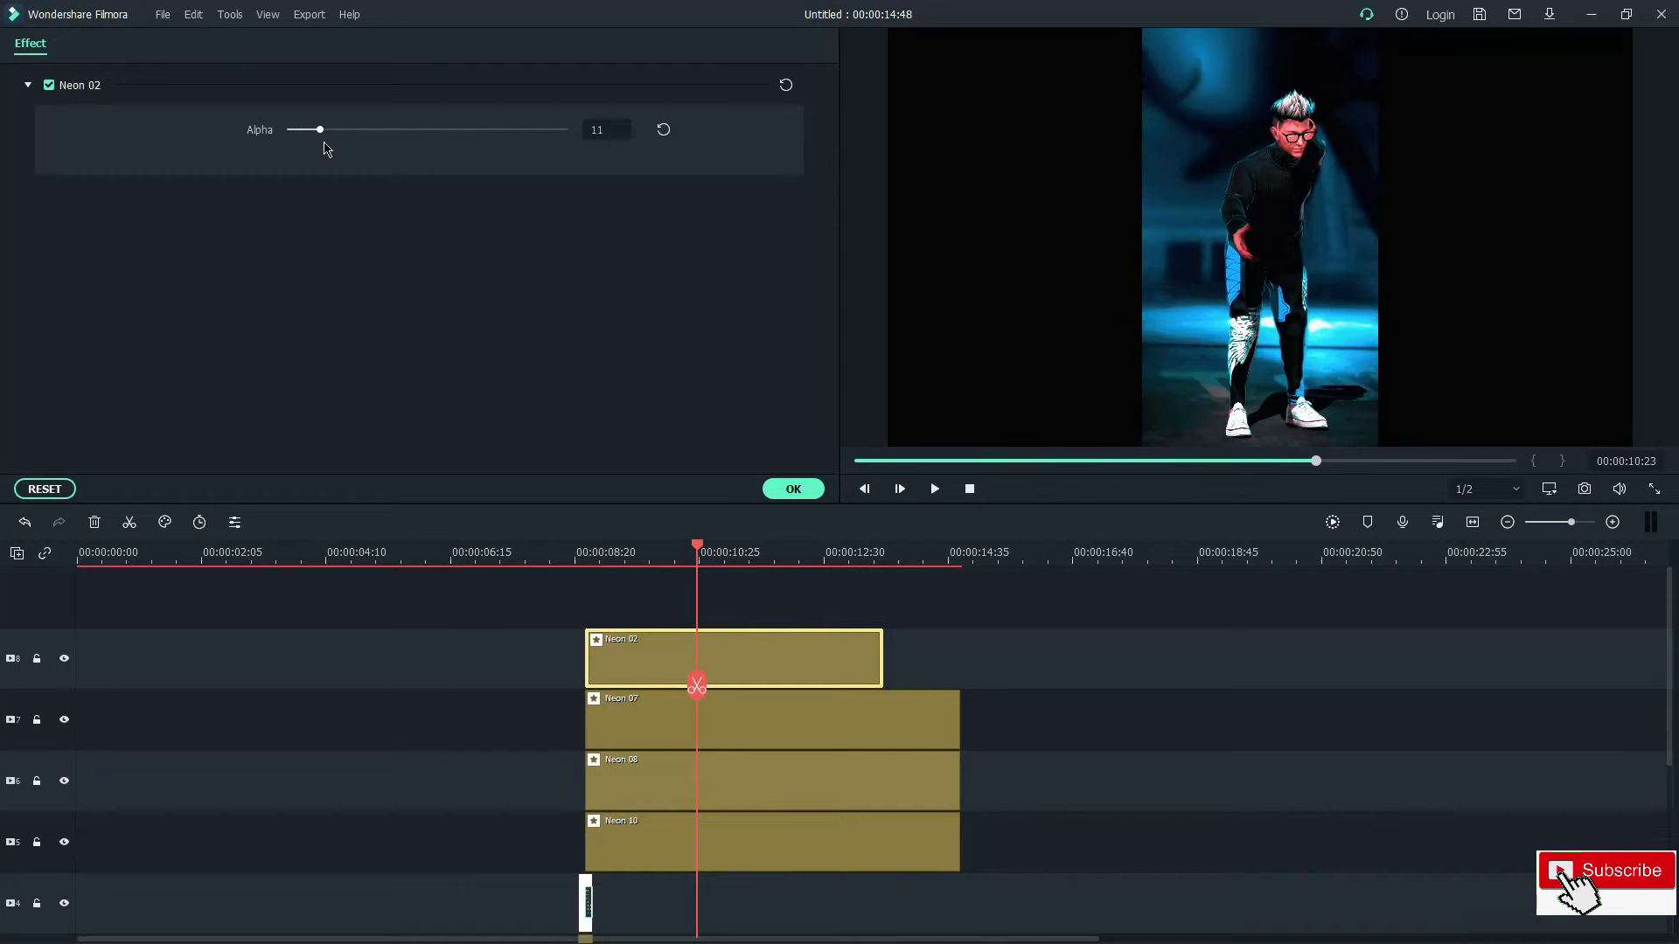
{"action": "left_click", "coordinate": [787, 489]}
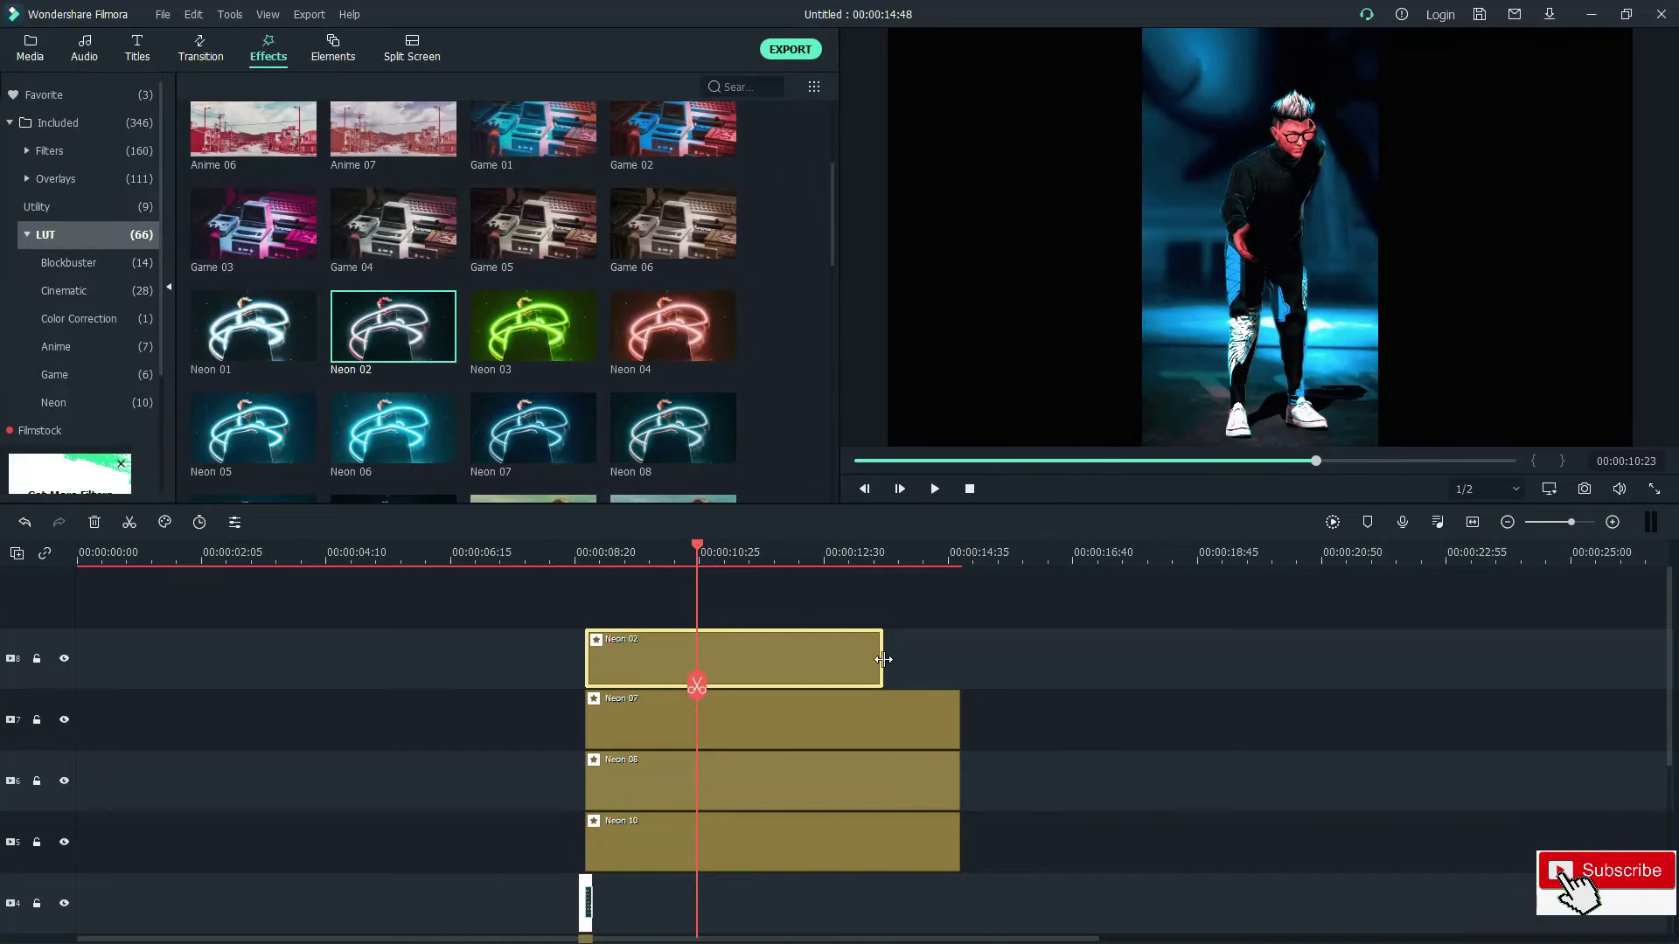
{"action": "left_click_drag", "start_coordinate": [884, 659], "coordinate": [959, 659]}
Step: Preview several retro film overlays and add Retro Film Overlay 11 at the start of the timeline
{"action": "left_click_drag", "start_coordinate": [697, 683], "coordinate": [111, 649]}
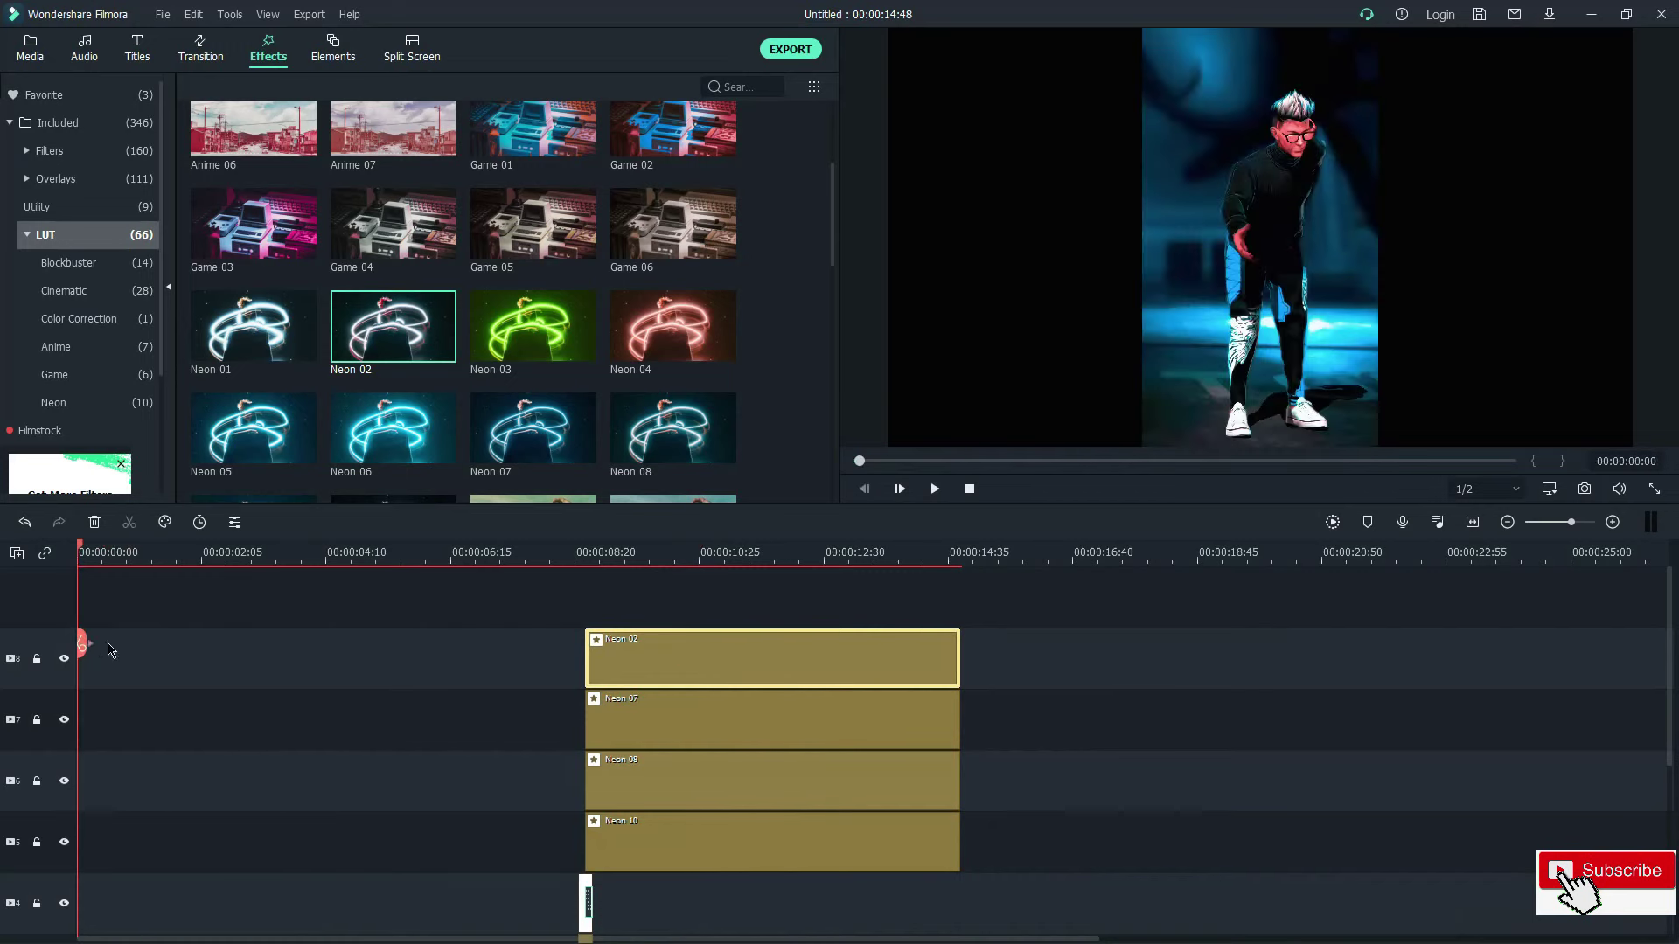
{"action": "scroll", "coordinate": [263, 655], "scroll_direction": "down", "scroll_amount": 1}
{"action": "left_click", "coordinate": [62, 122]}
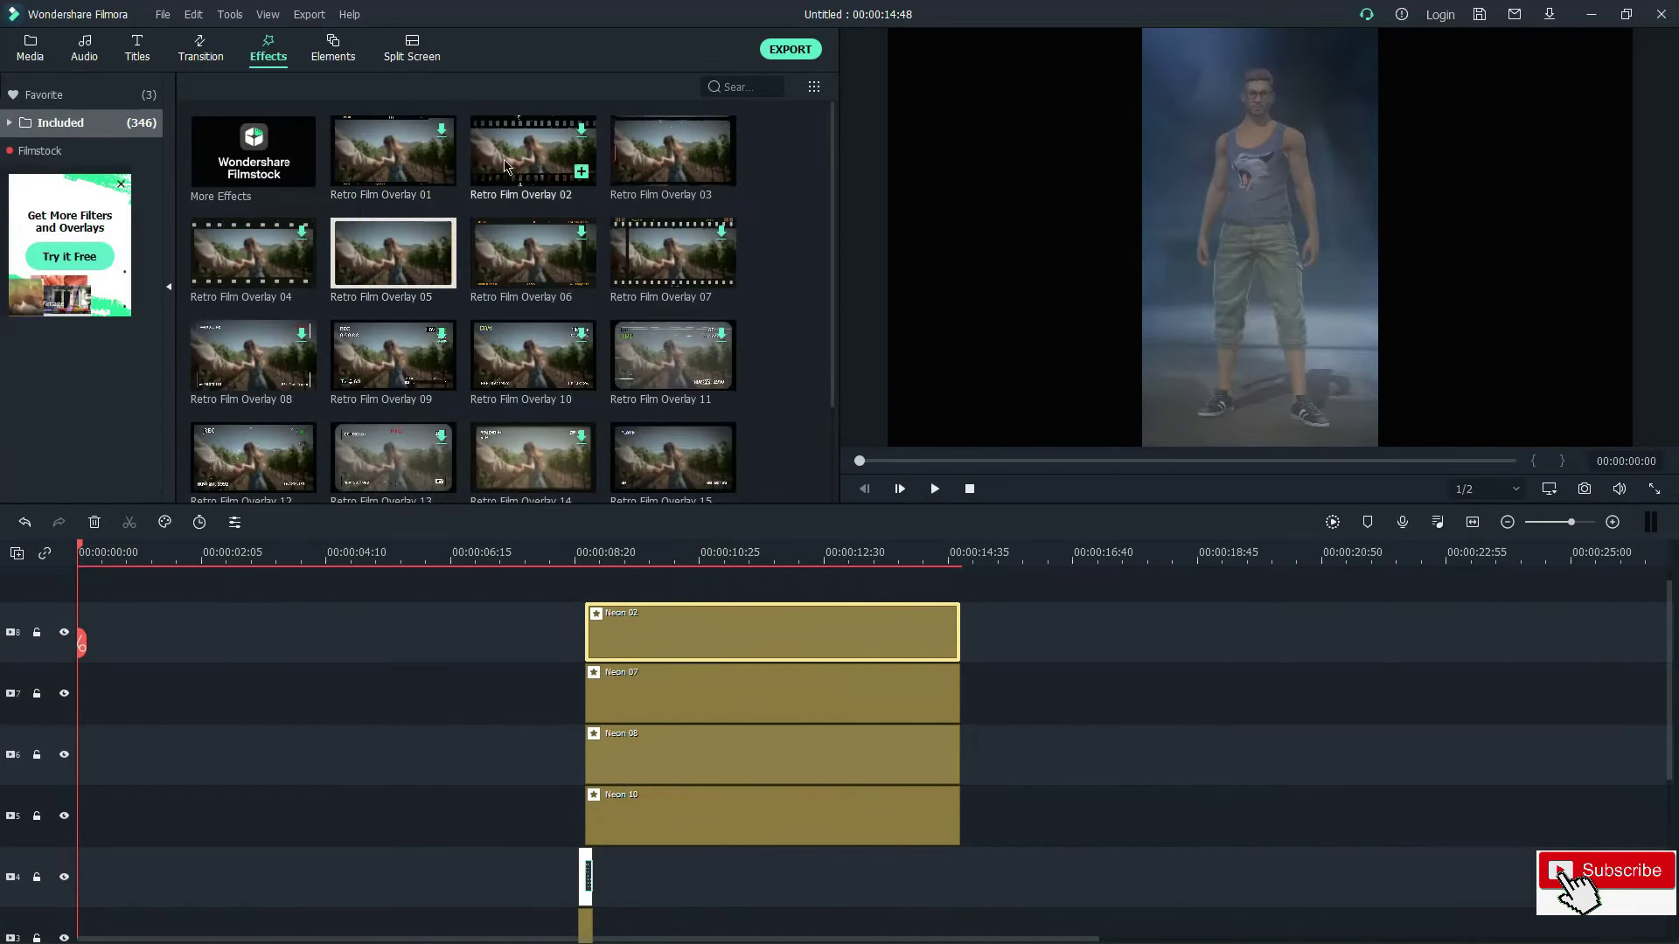
{"action": "left_click", "coordinate": [656, 155]}
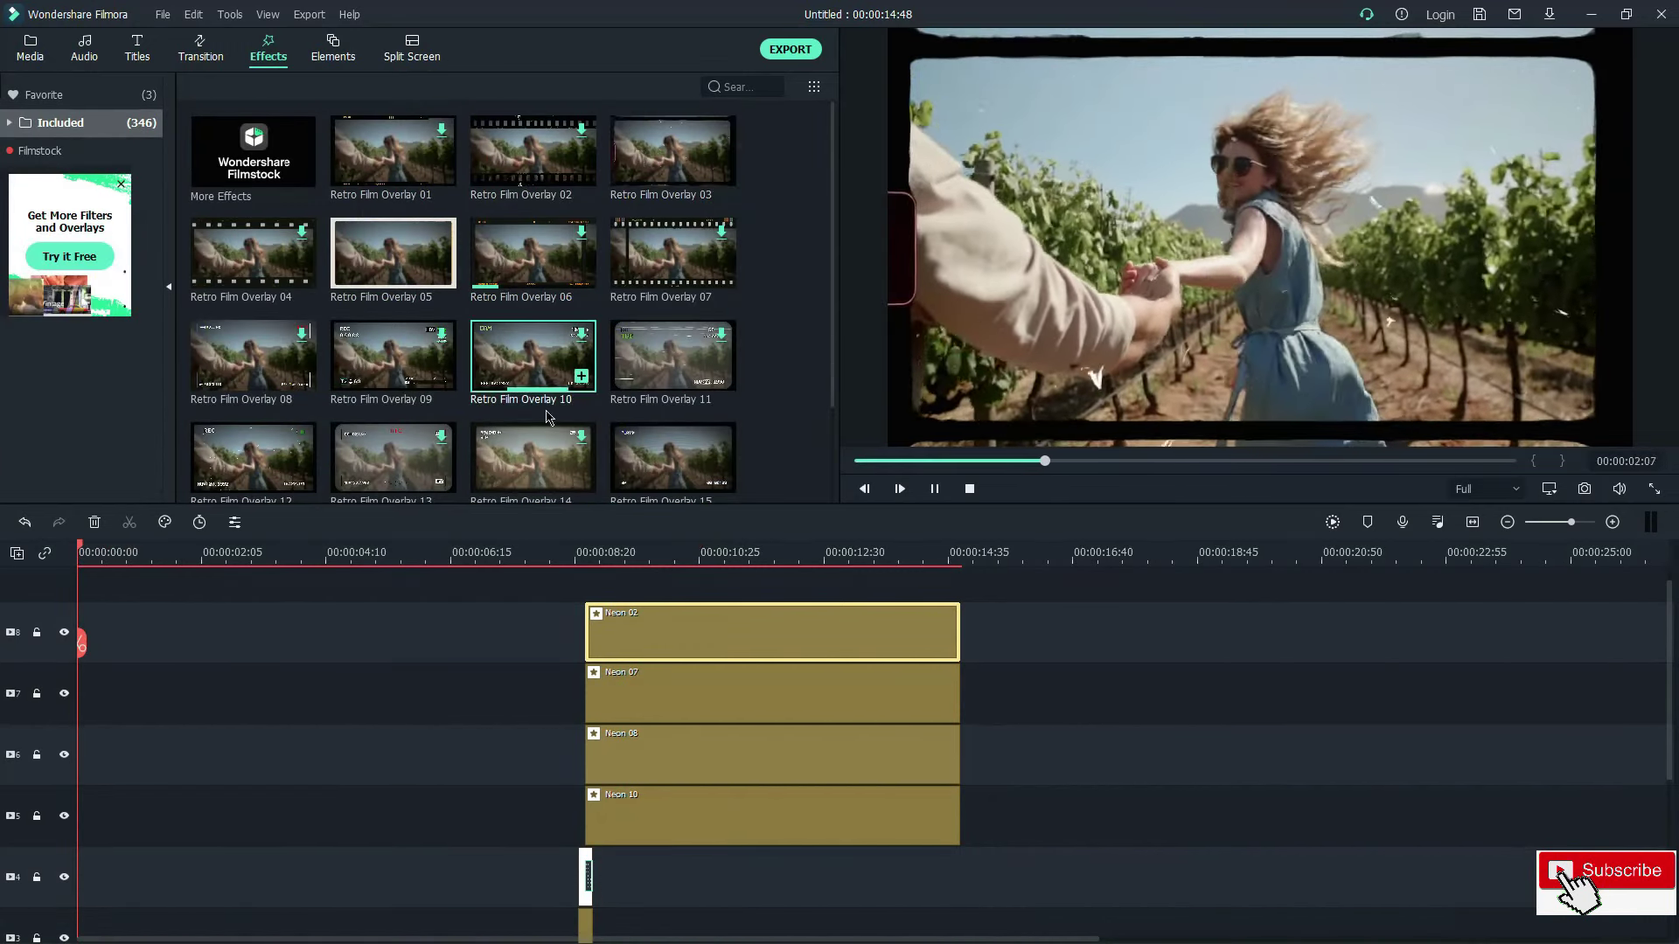
{"action": "scroll", "coordinate": [470, 359], "scroll_direction": "down", "scroll_amount": 2}
{"action": "left_click", "coordinate": [254, 437]}
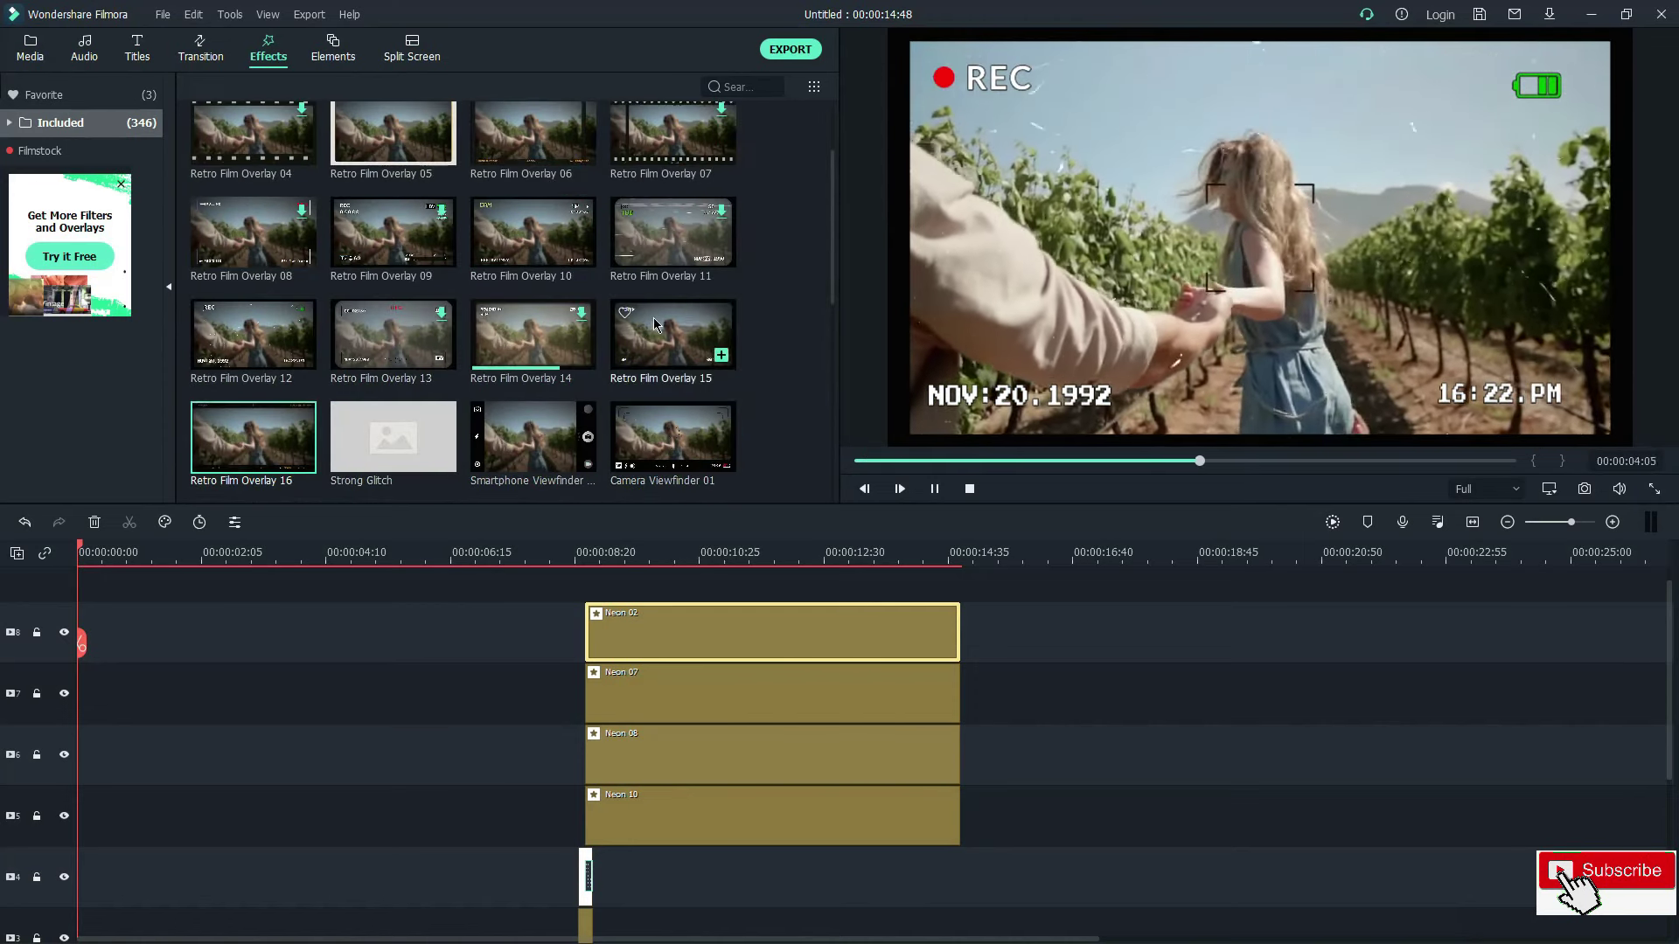
{"action": "left_click", "coordinate": [667, 249]}
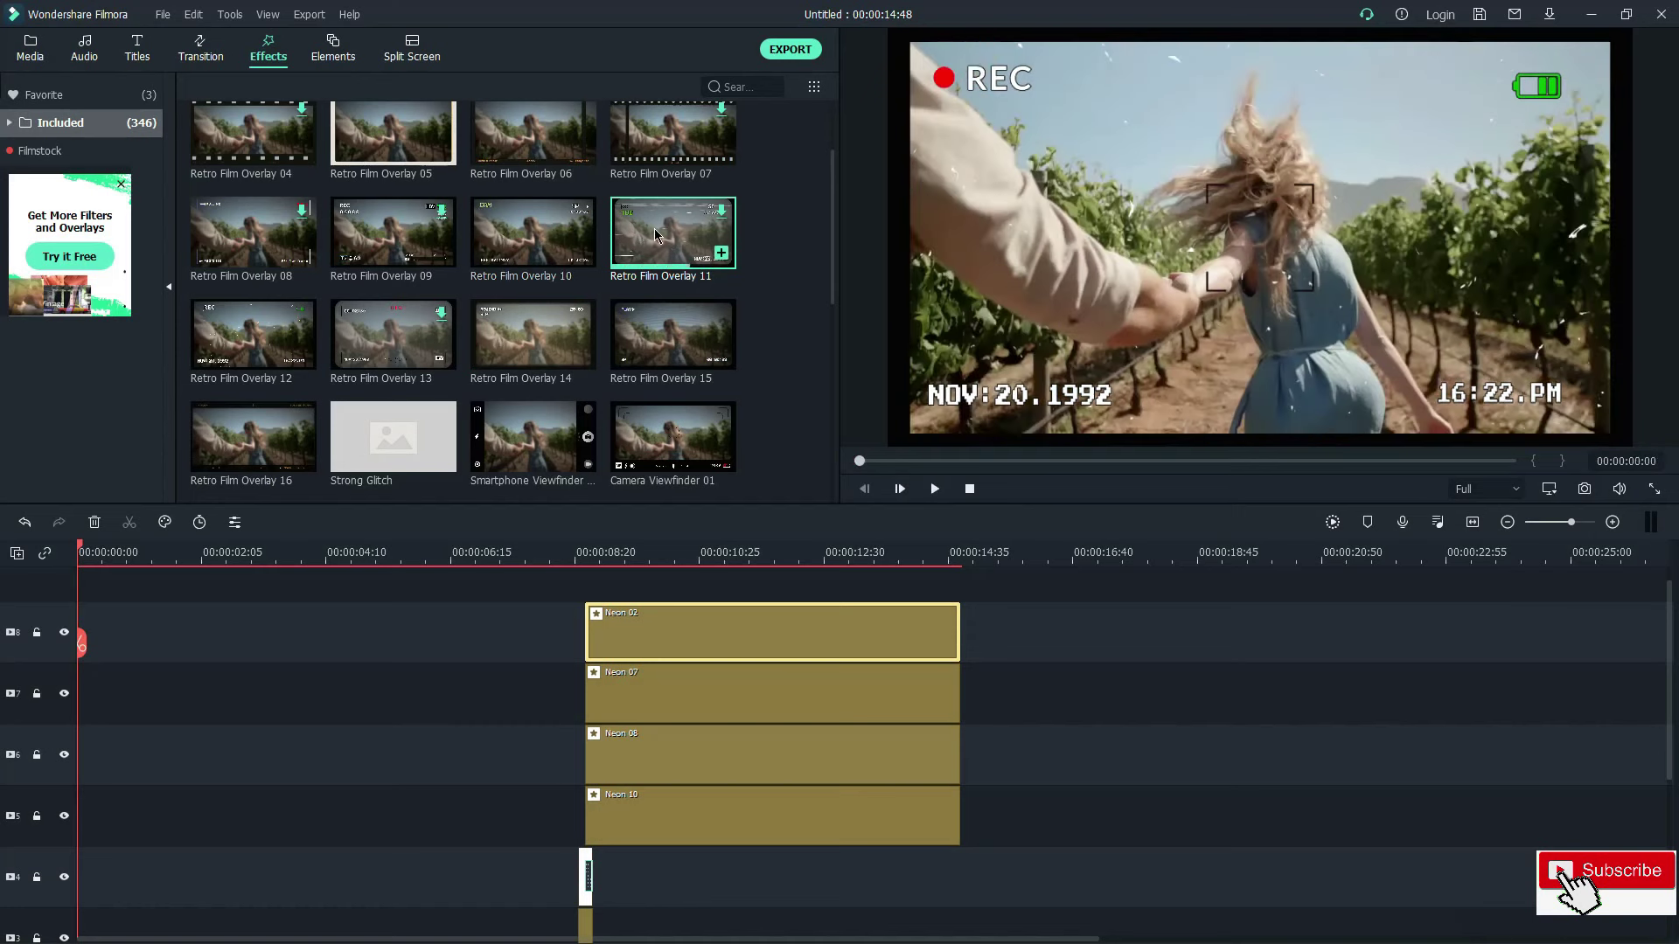
{"action": "scroll", "coordinate": [350, 227], "scroll_direction": "up", "scroll_amount": 2}
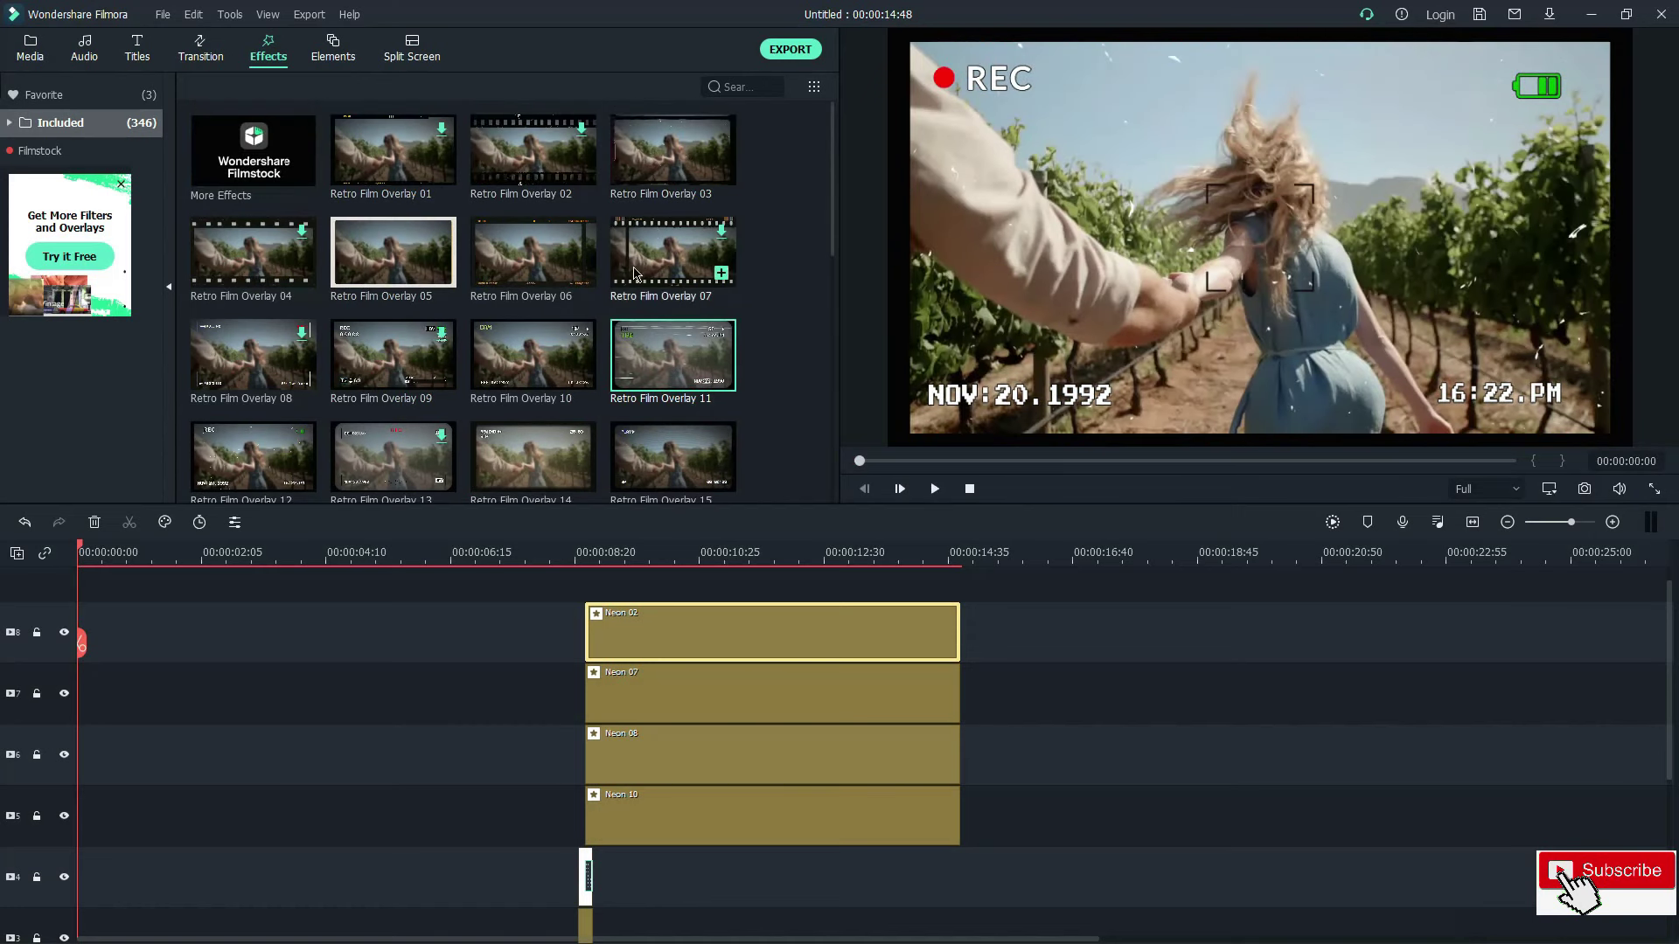
{"action": "left_click_drag", "start_coordinate": [448, 514], "coordinate": [400, 754]}
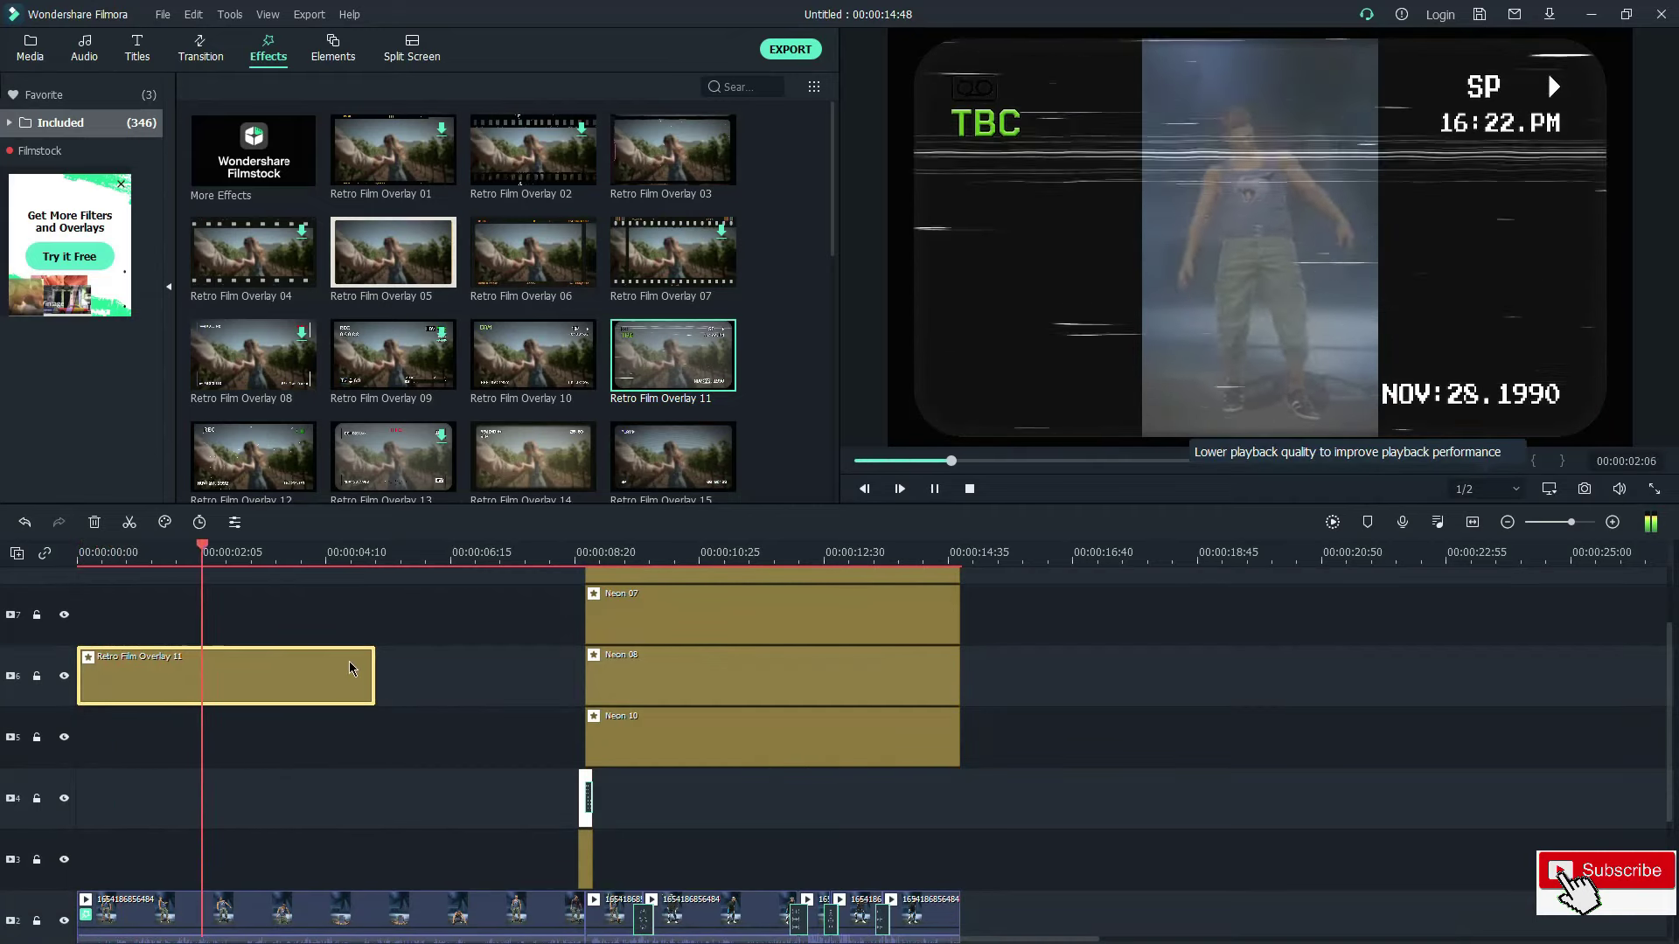
Step: Move the Retro Film Overlay 11 clip to the track just above the footage and extend it to the start of the Extreme effect
{"action": "key", "text": "space"}
{"action": "left_click_drag", "start_coordinate": [245, 673], "coordinate": [180, 869]}
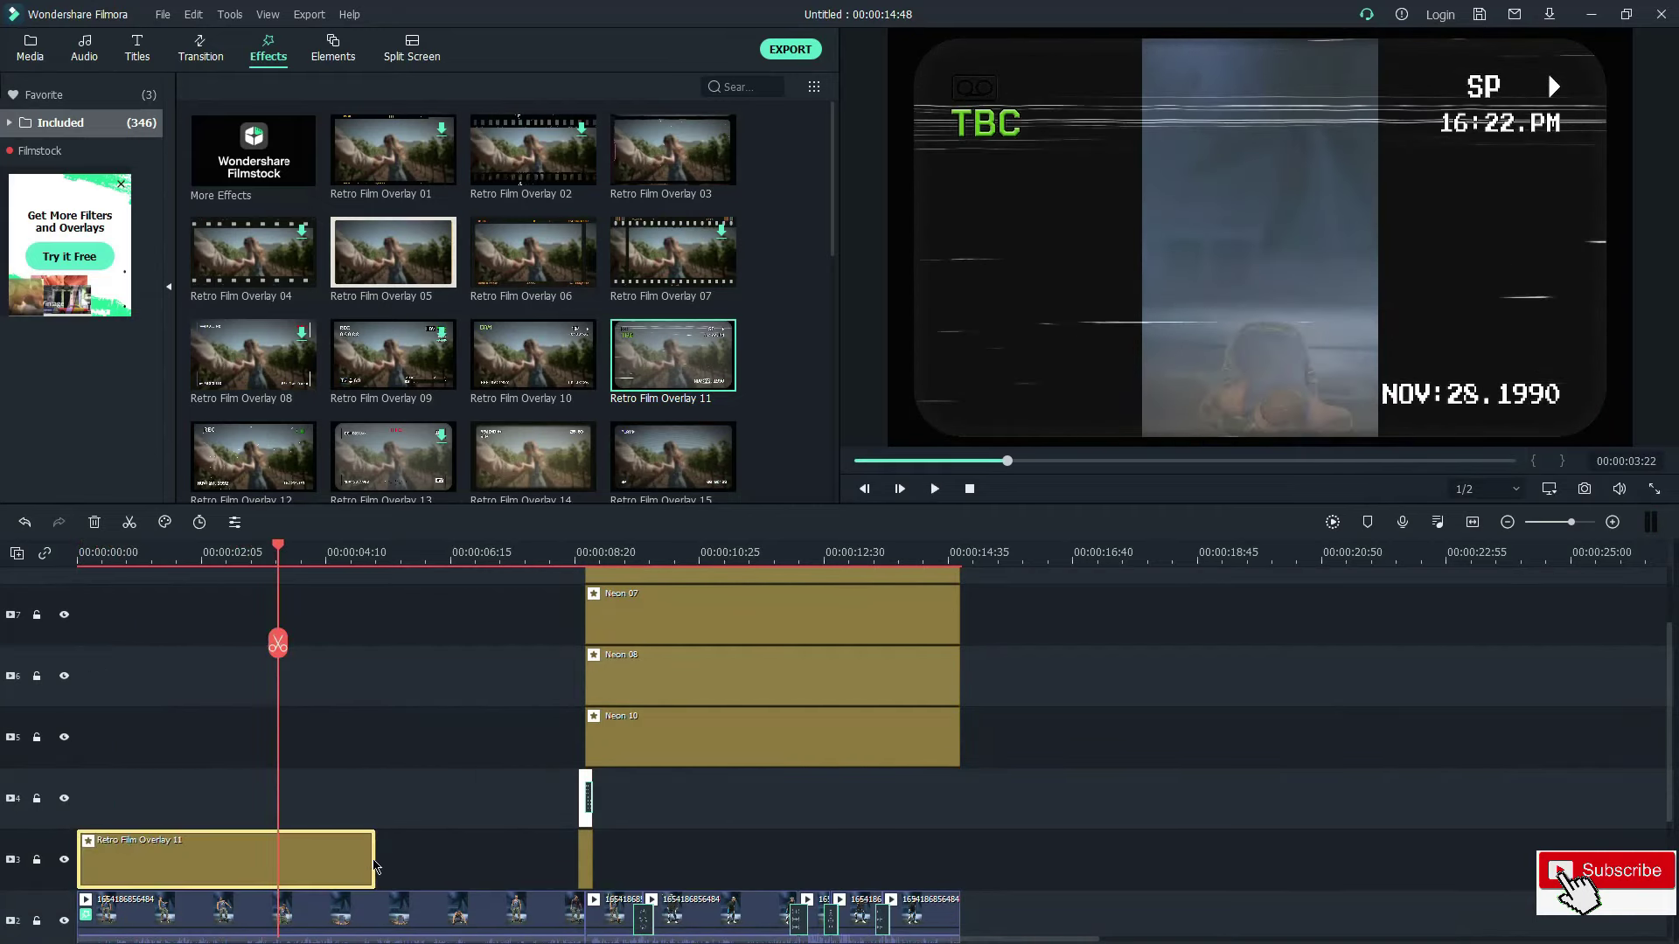
{"action": "left_click_drag", "start_coordinate": [375, 859], "coordinate": [577, 859]}
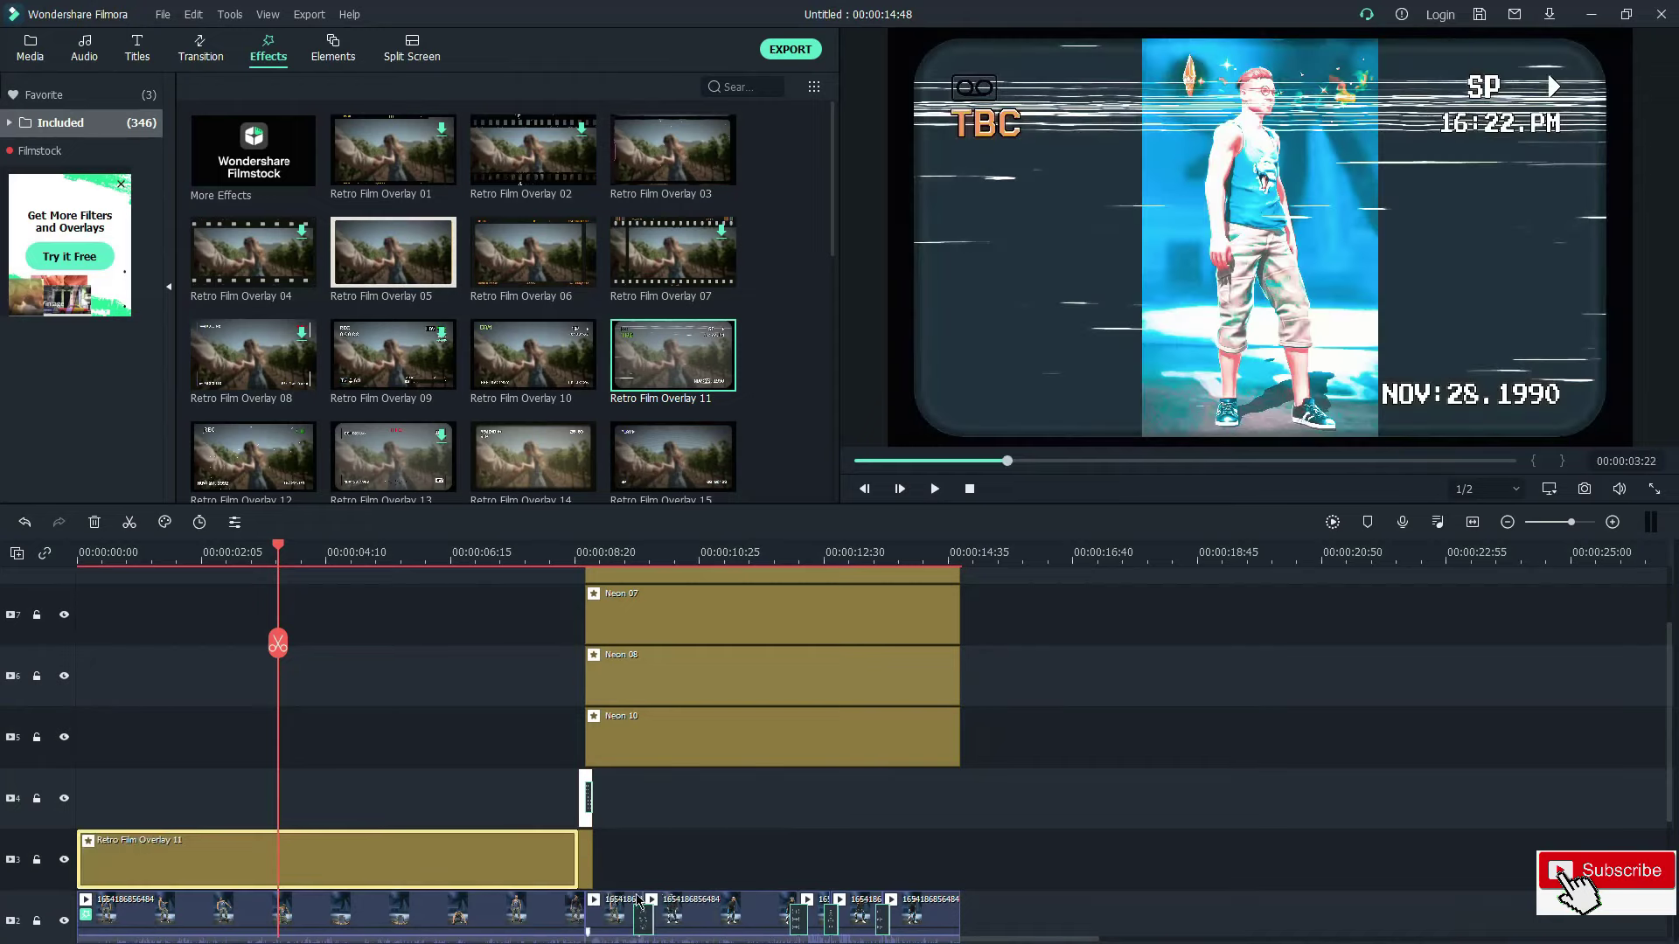
Step: Play back the full video from the beginning to review the retro overlay, neon colours and transitions
{"action": "left_click_drag", "start_coordinate": [278, 643], "coordinate": [77, 645]}
{"action": "key", "text": "space"}
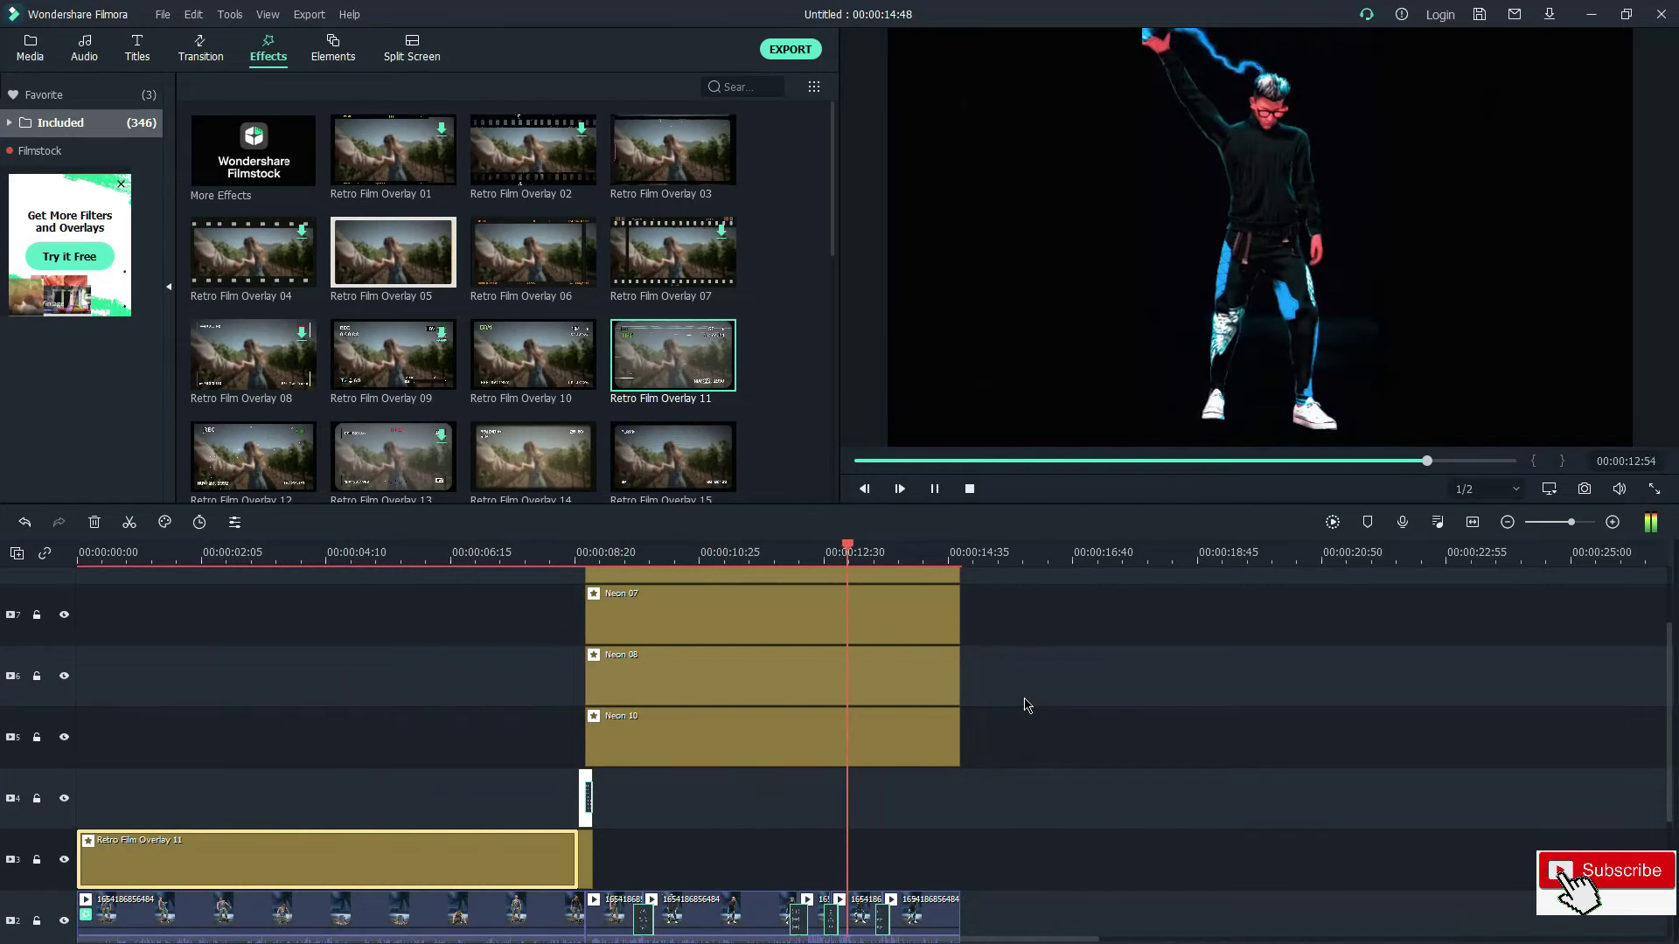
{"action": "left_click_drag", "start_coordinate": [965, 654], "coordinate": [680, 696]}
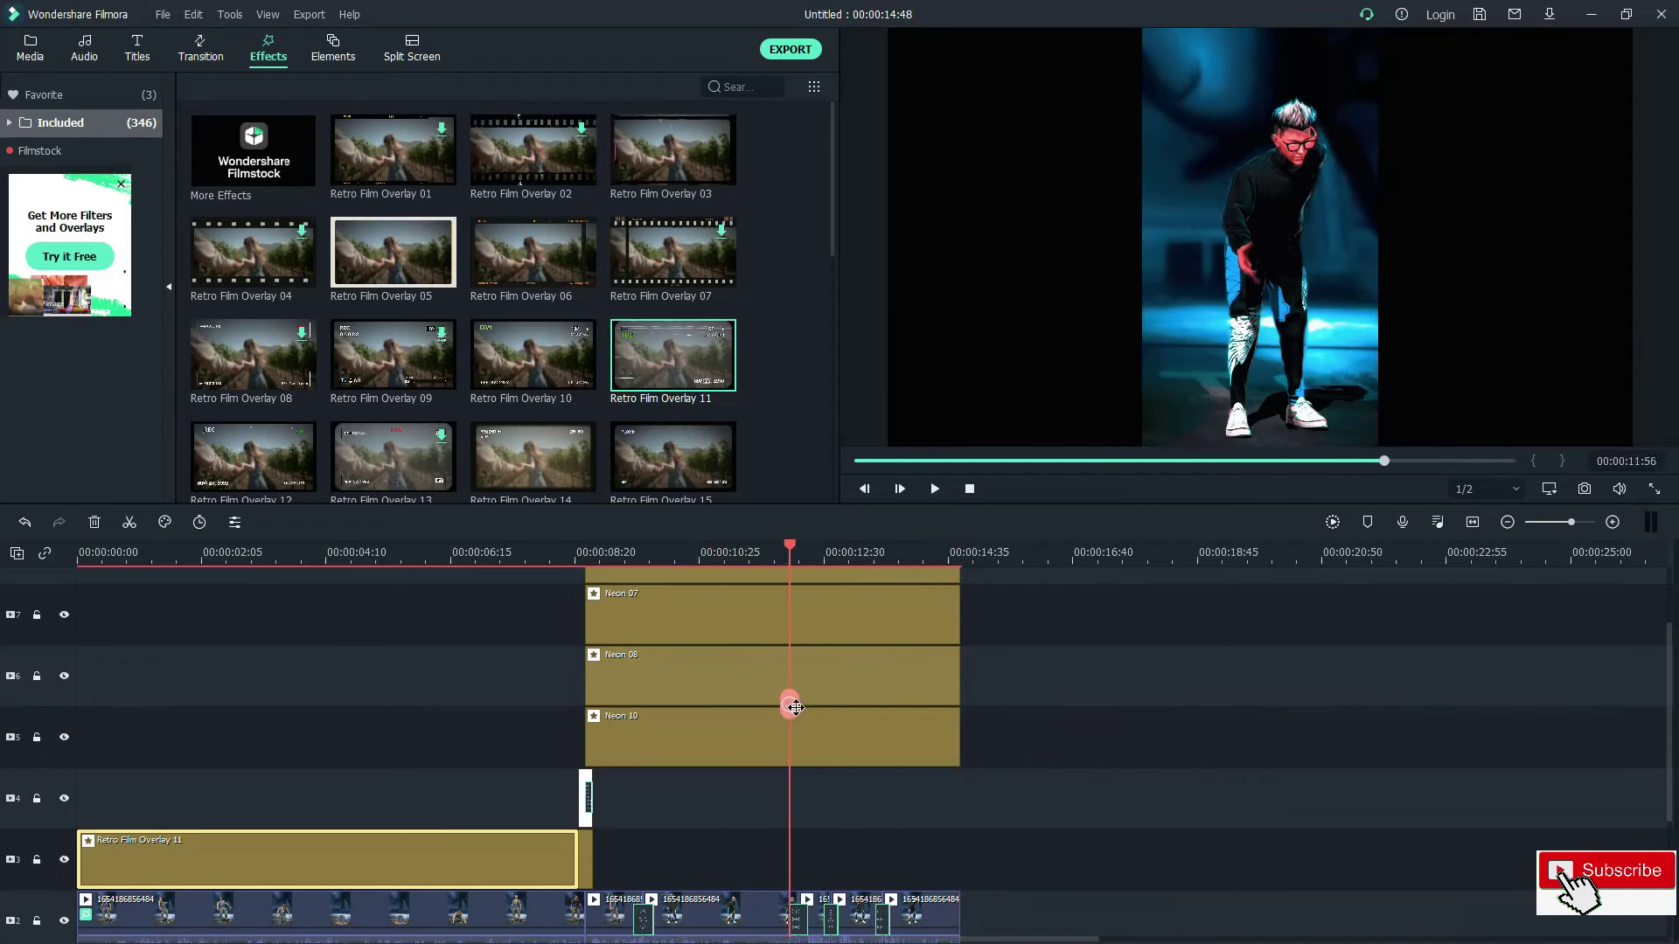
Step: Add an animation keyframe with 132% scale to the third footage clip at 00:00:10:08
{"action": "left_click_drag", "start_coordinate": [793, 707], "coordinate": [532, 699]}
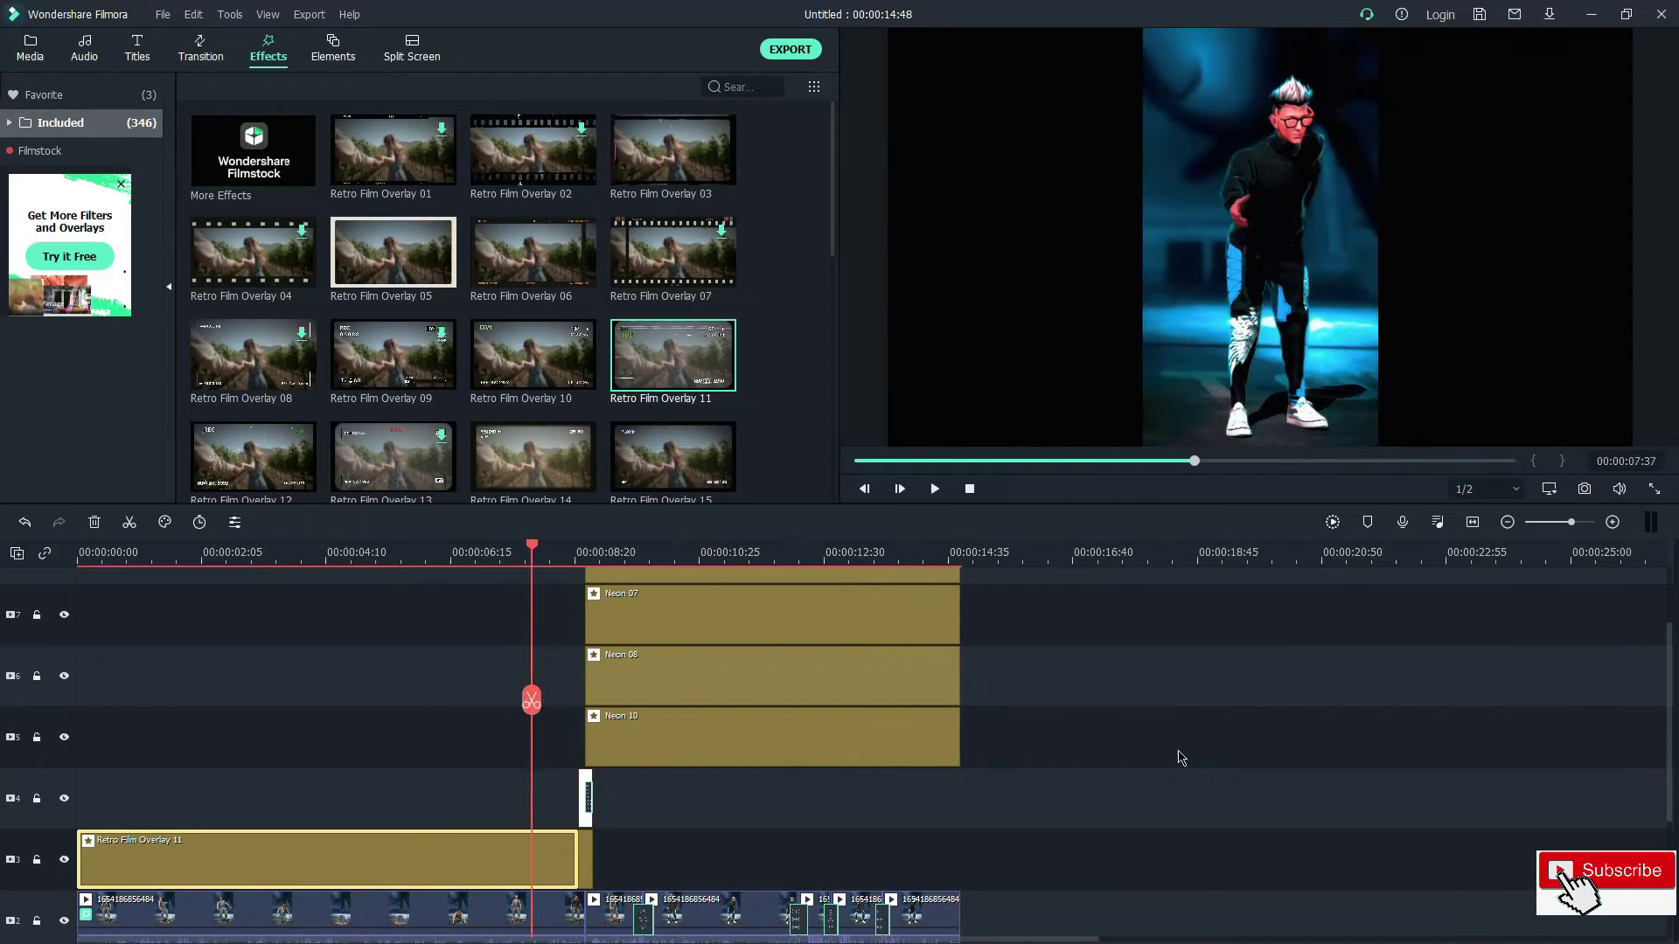
{"action": "key", "text": "space"}
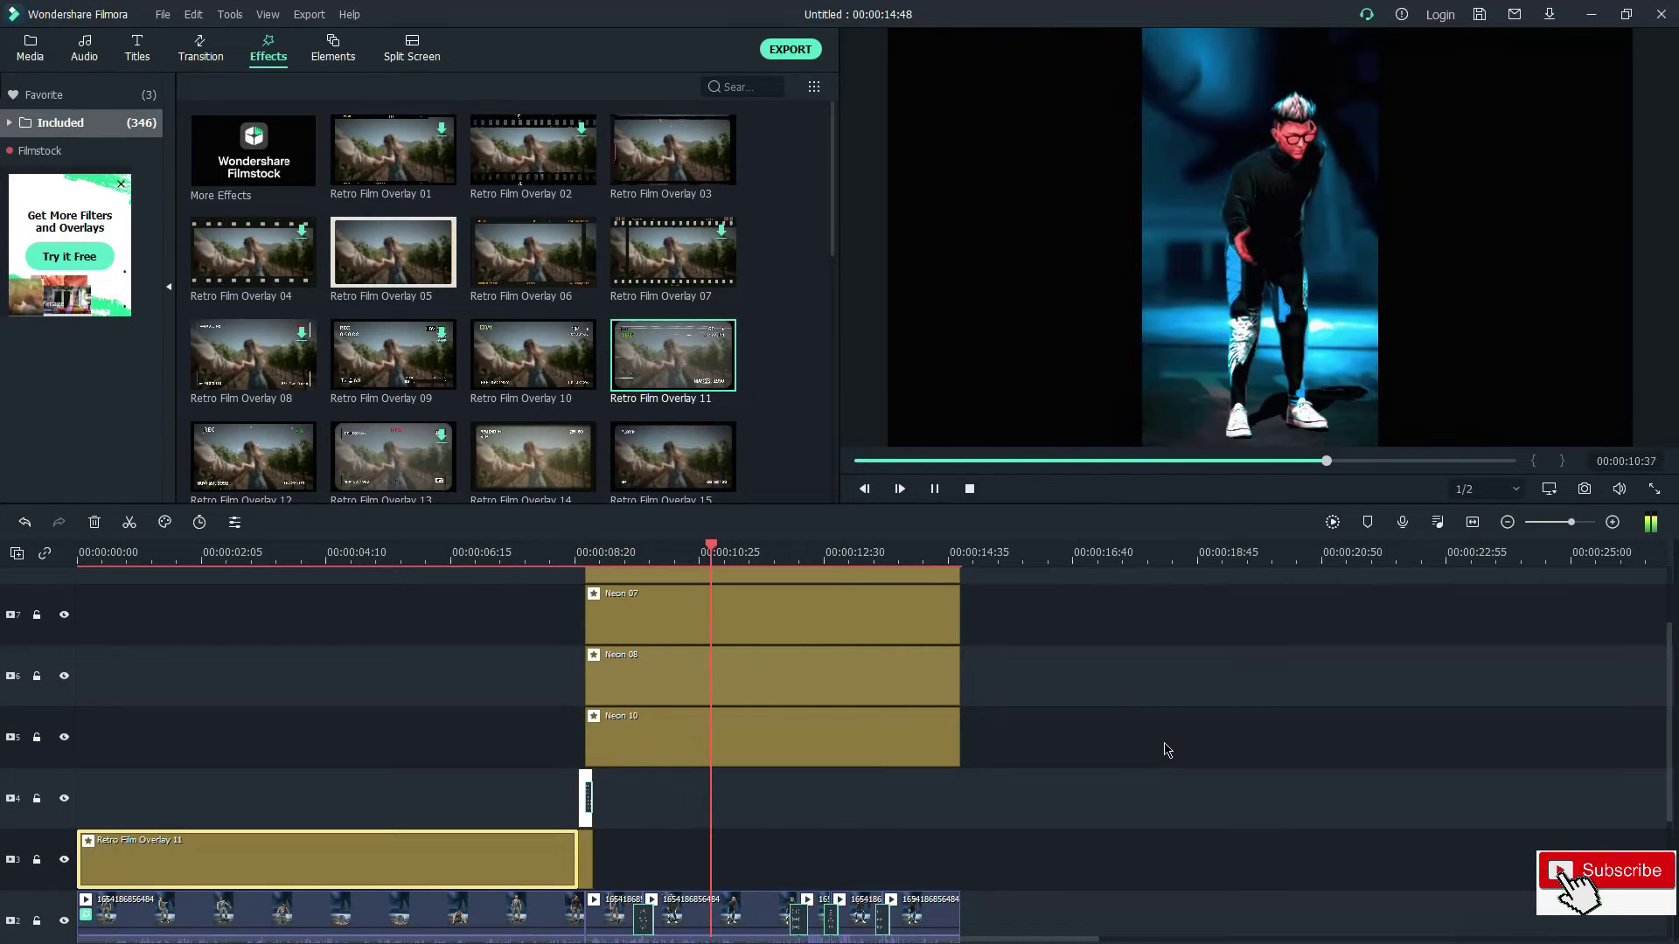
{"action": "left_click_drag", "start_coordinate": [805, 701], "coordinate": [681, 696]}
{"action": "scroll", "coordinate": [1060, 746], "scroll_direction": "down", "scroll_amount": 1}
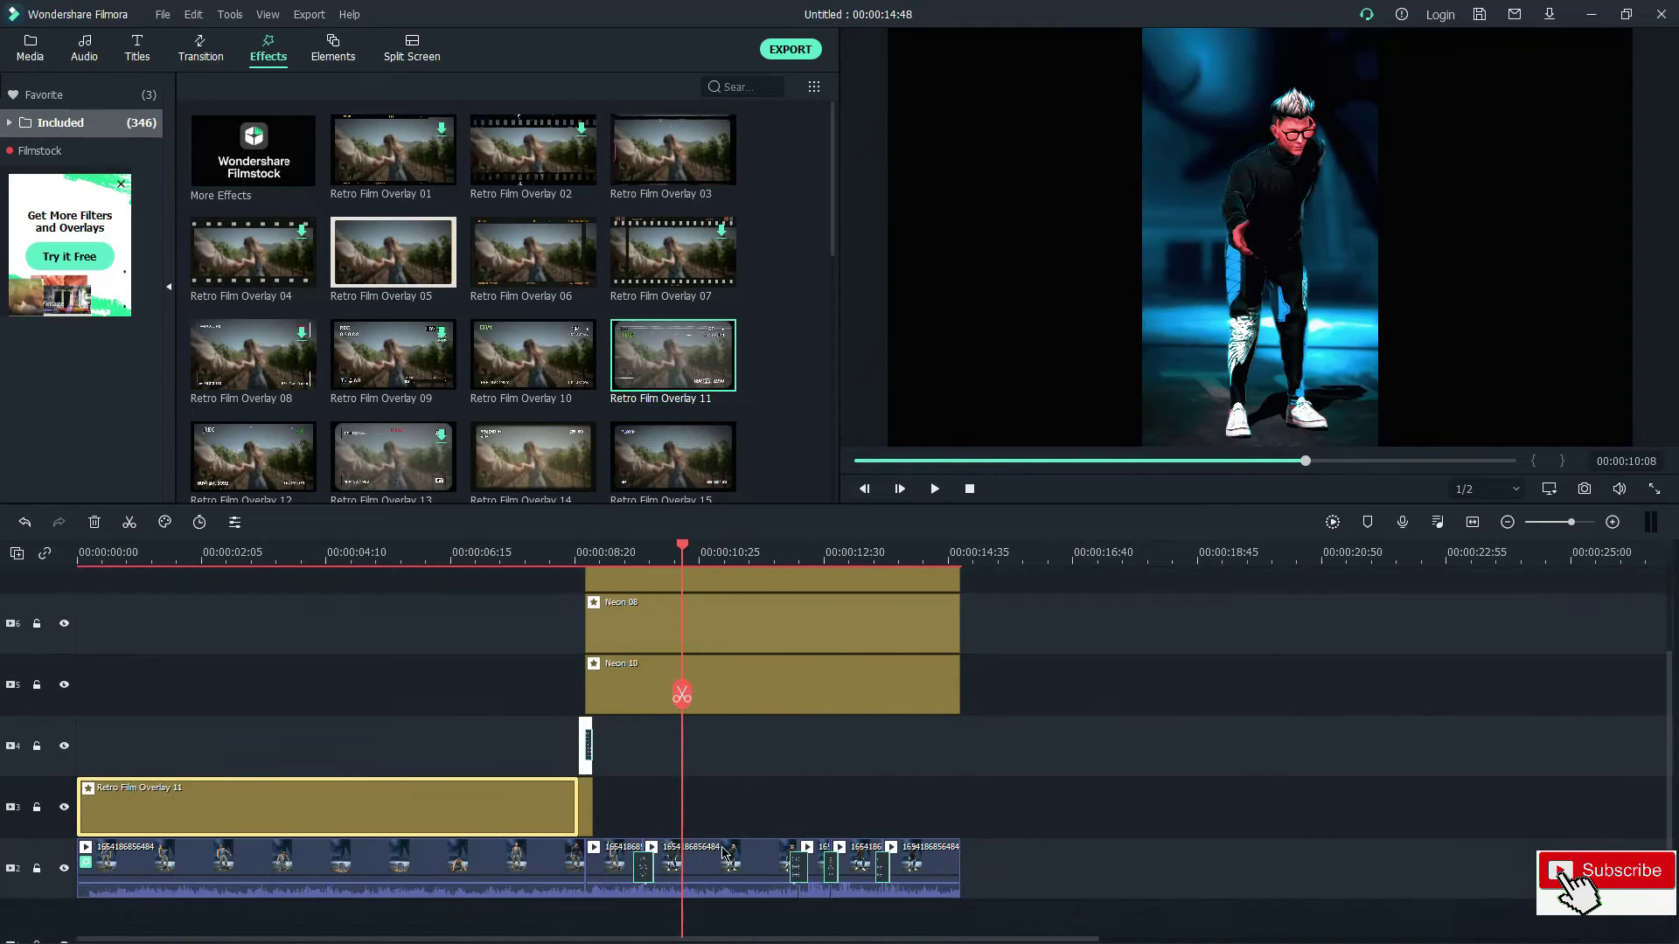
{"action": "left_click", "coordinate": [724, 853]}
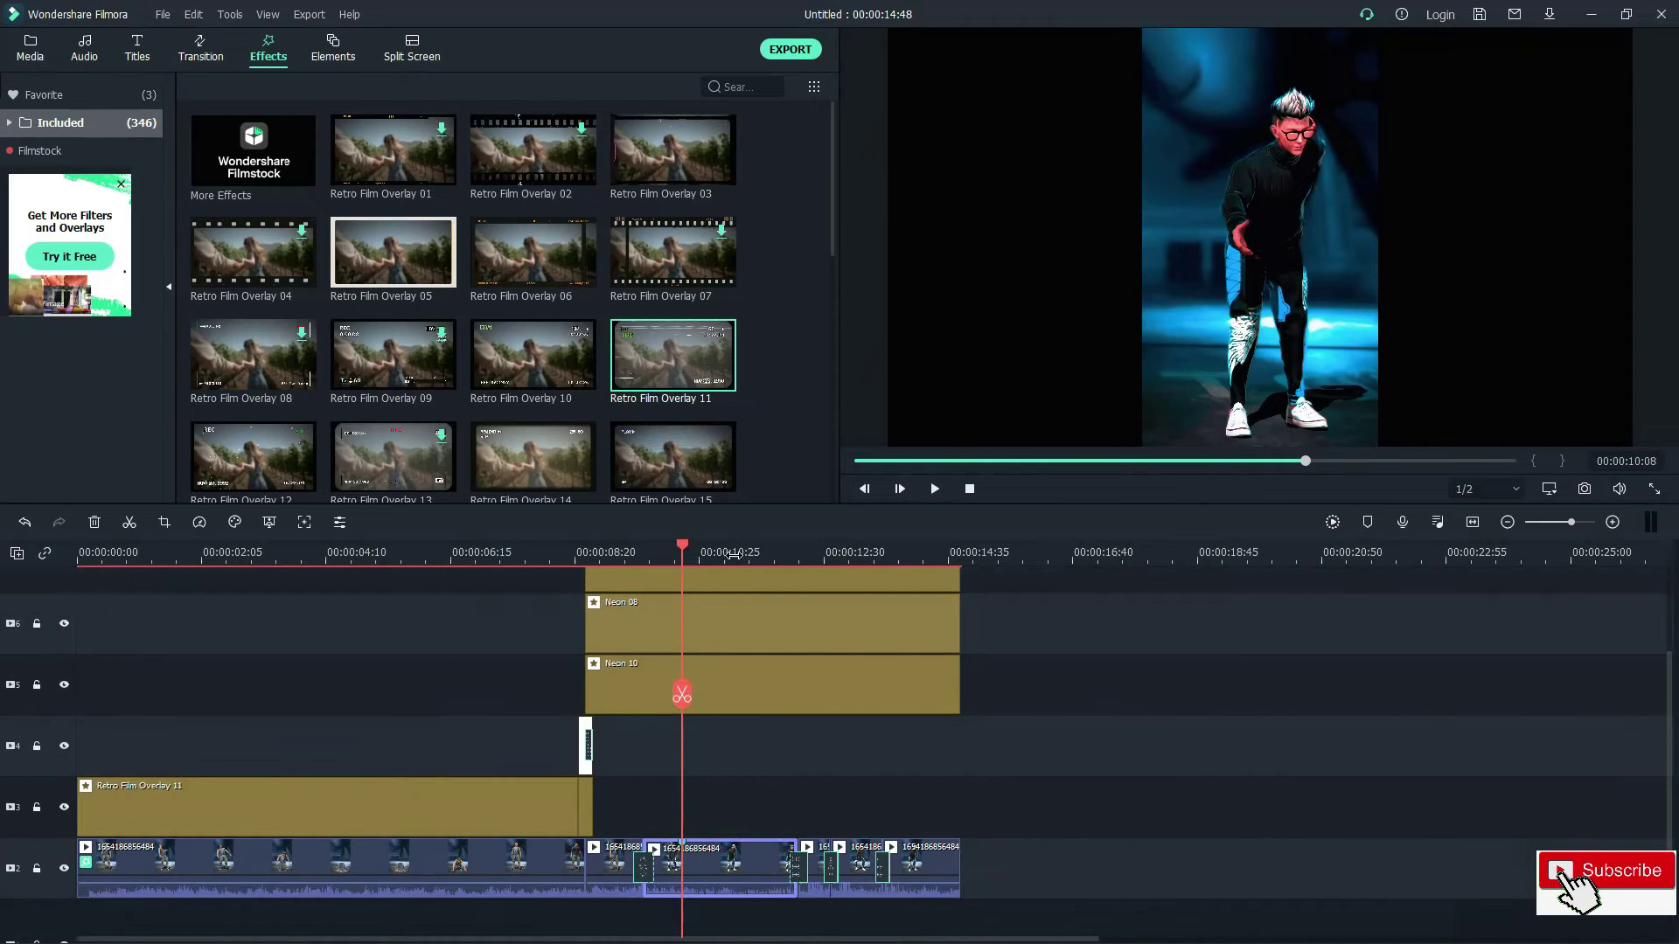
{"action": "left_click_drag", "start_coordinate": [734, 554], "coordinate": [1072, 496]}
{"action": "double_click", "coordinate": [725, 853]}
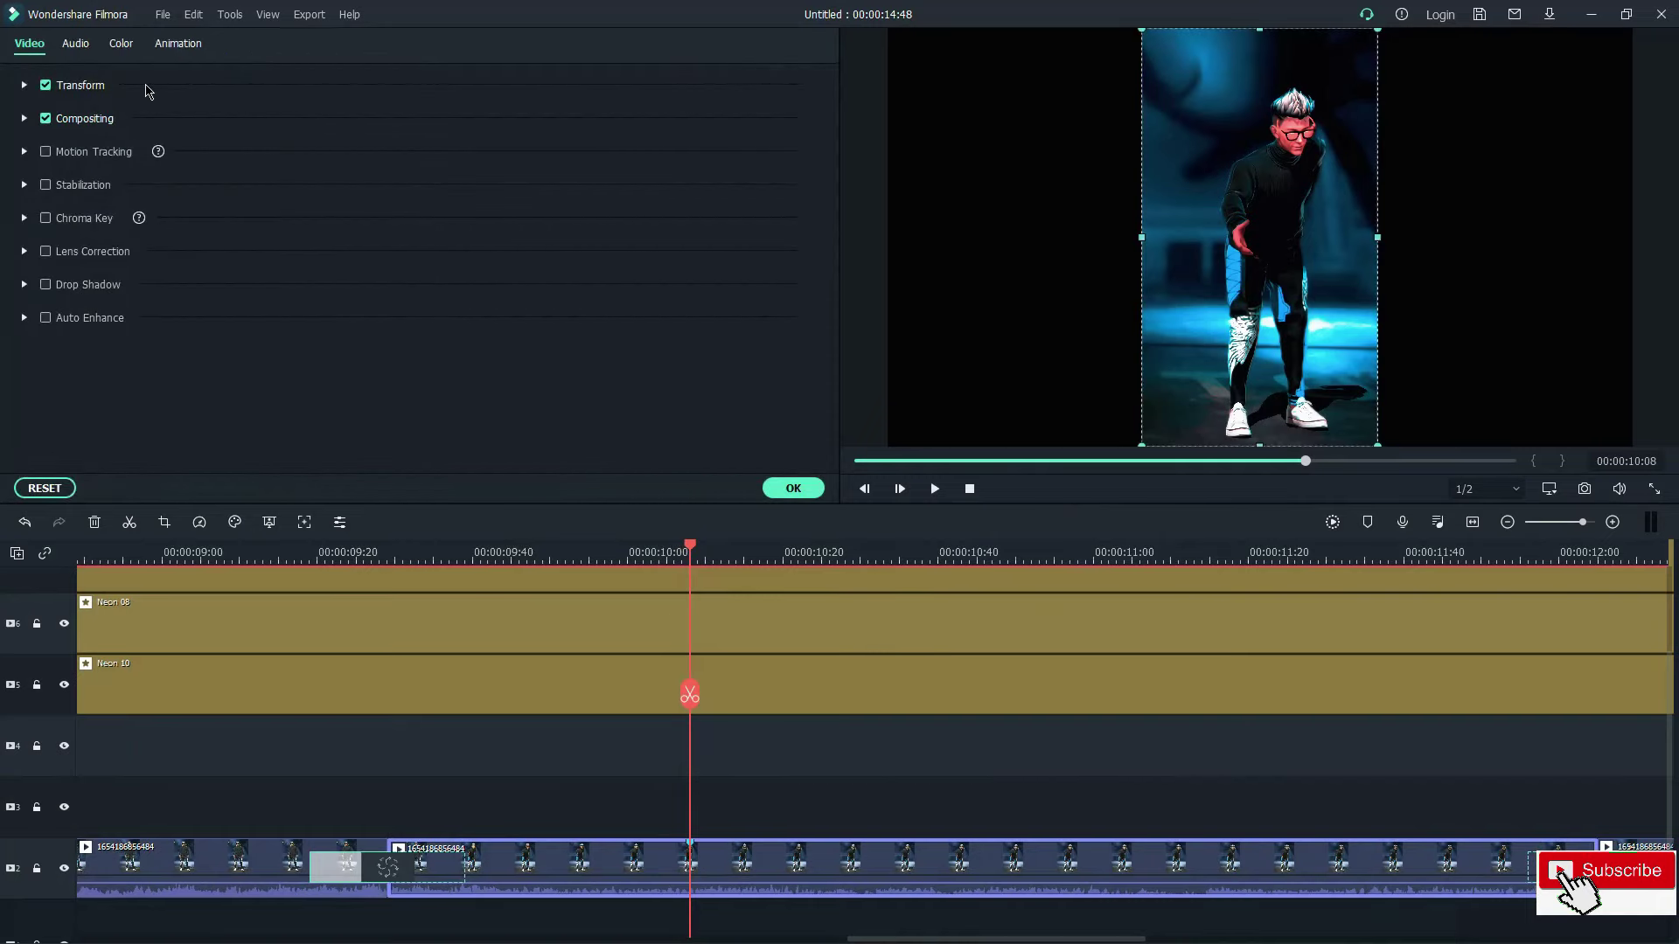
{"action": "left_click", "coordinate": [178, 44]}
{"action": "left_click", "coordinate": [110, 86]}
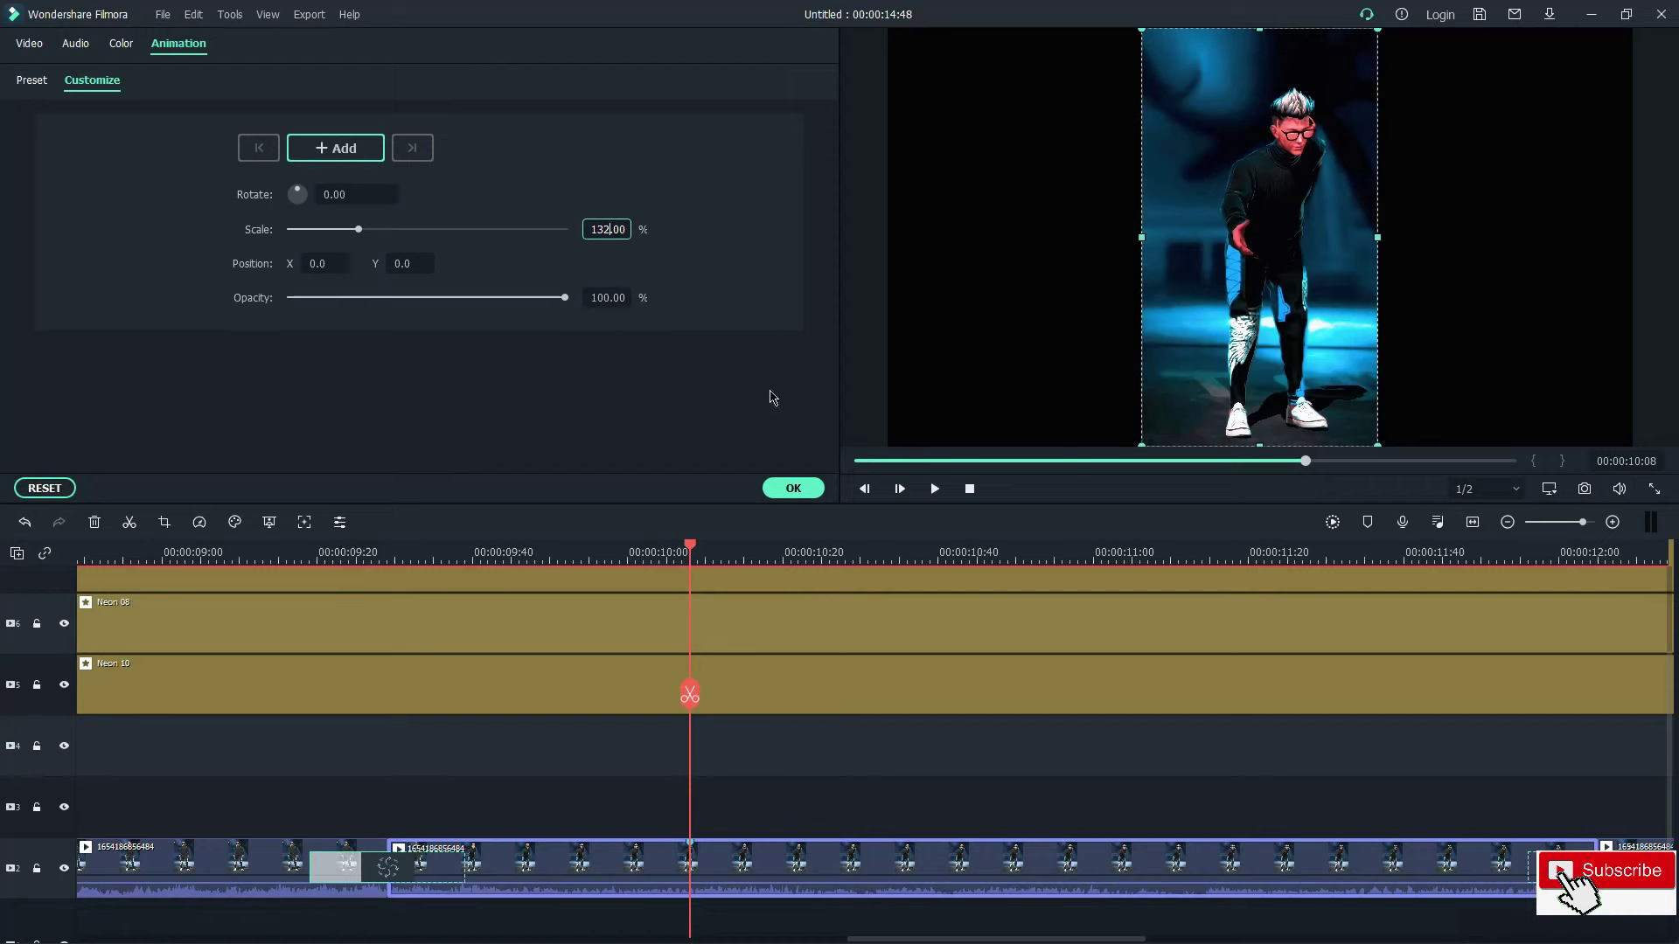
{"action": "key", "text": "Return"}
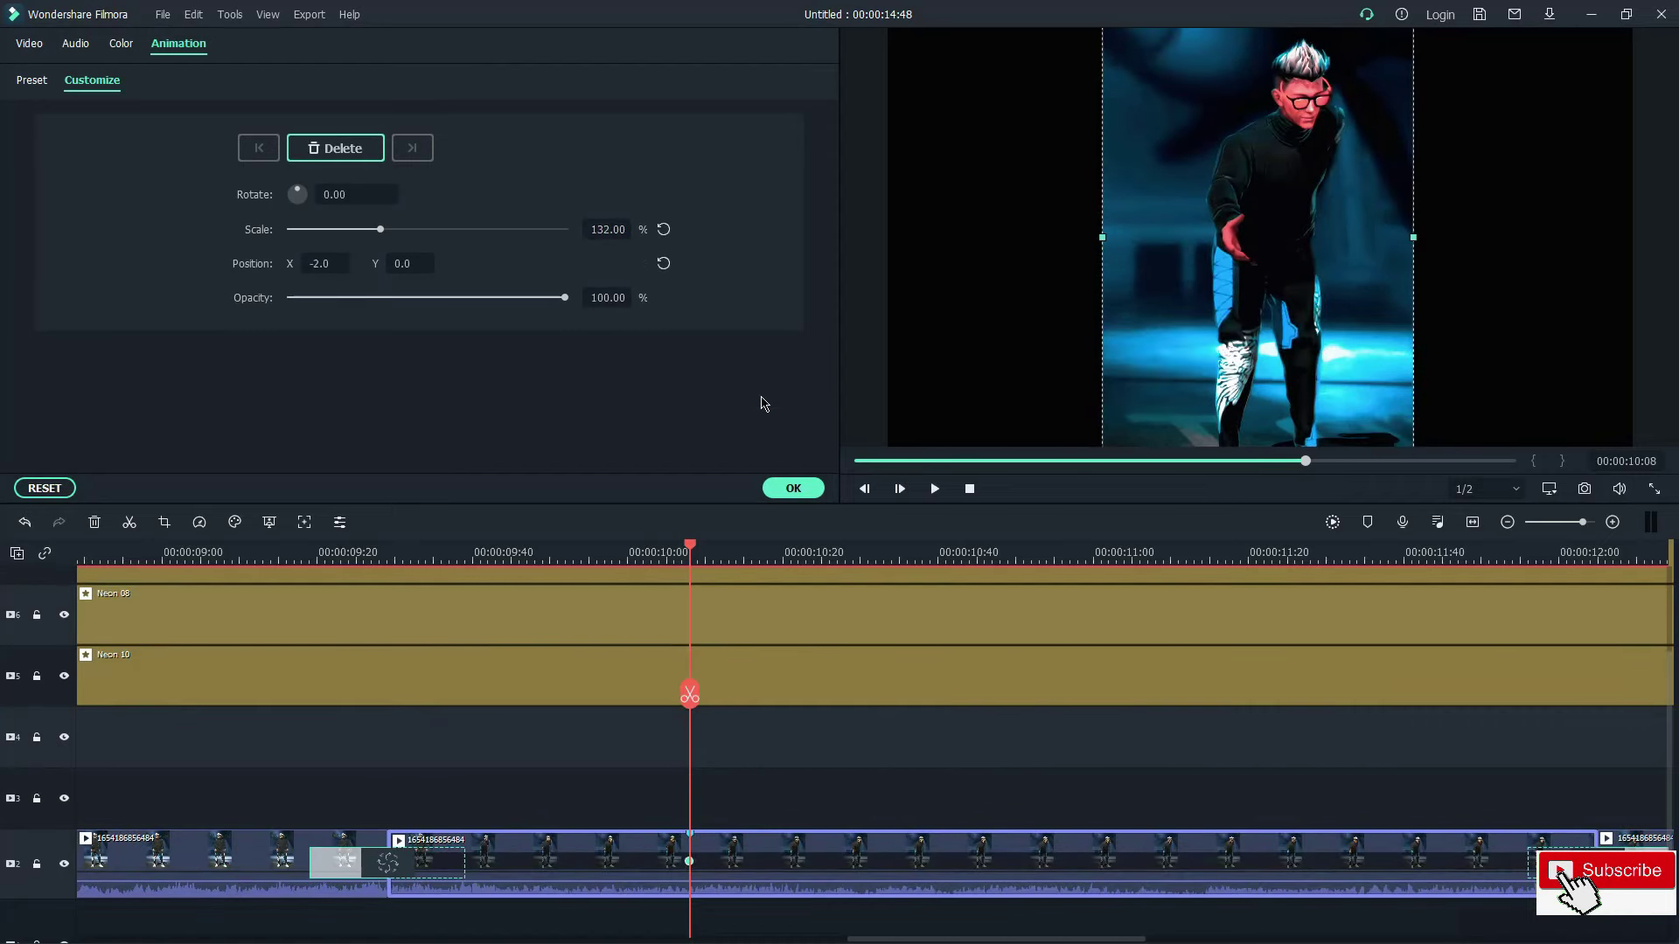
Step: Add 100% scale keyframes at 00:00:10:06 and 00:00:10:10 around the zoom keyframe, and play back the zoom
{"action": "mouse_move", "coordinate": [690, 693]}
{"action": "left_mouse_down"}
{"action": "mouse_move", "coordinate": [674, 690]}
{"action": "mouse_move", "coordinate": [690, 682]}
{"action": "left_mouse_up"}
{"action": "left_click", "coordinate": [634, 785]}
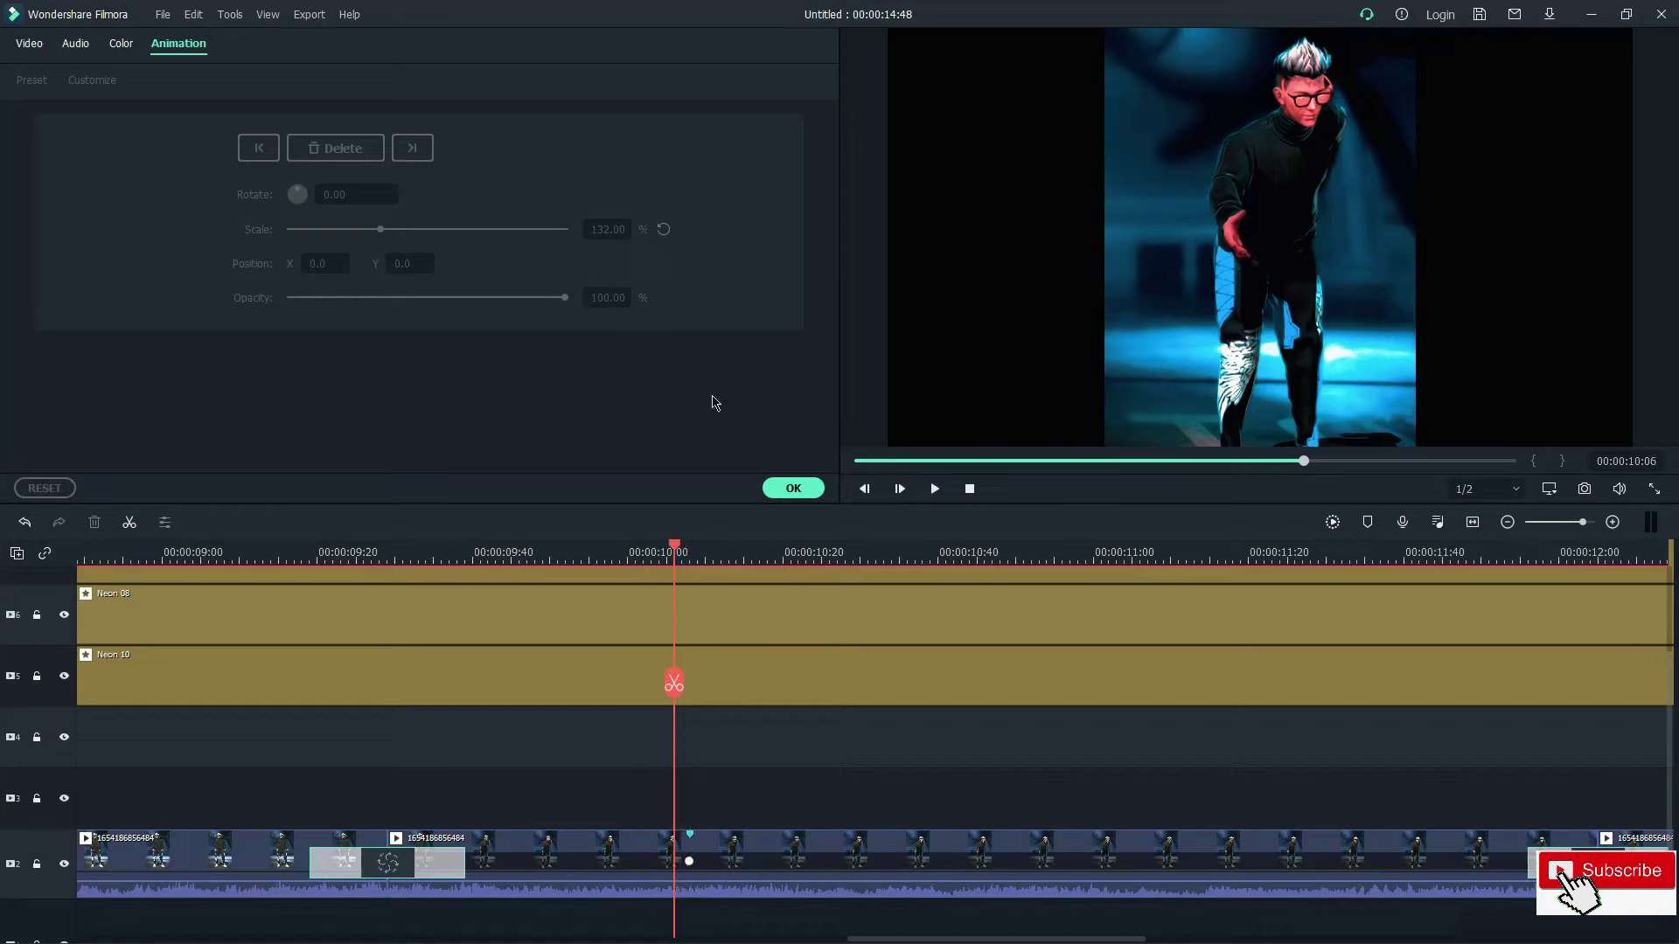
{"action": "left_click", "coordinate": [635, 841]}
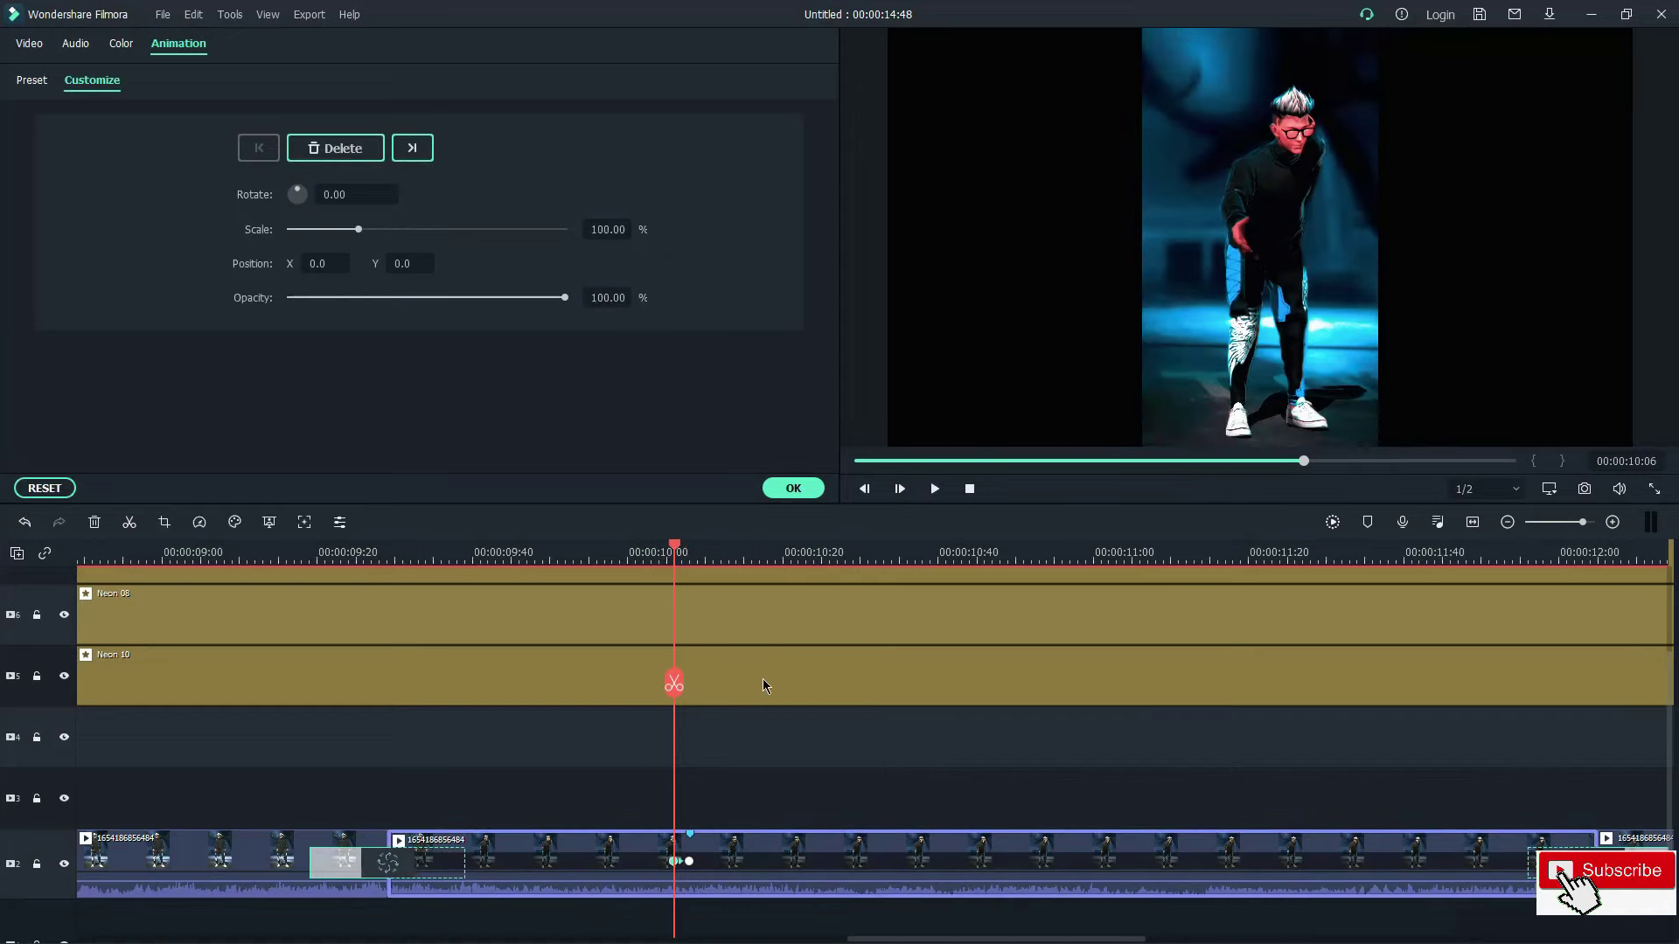
{"action": "left_click_drag", "start_coordinate": [675, 686], "coordinate": [690, 687]}
{"action": "left_click", "coordinate": [759, 719]}
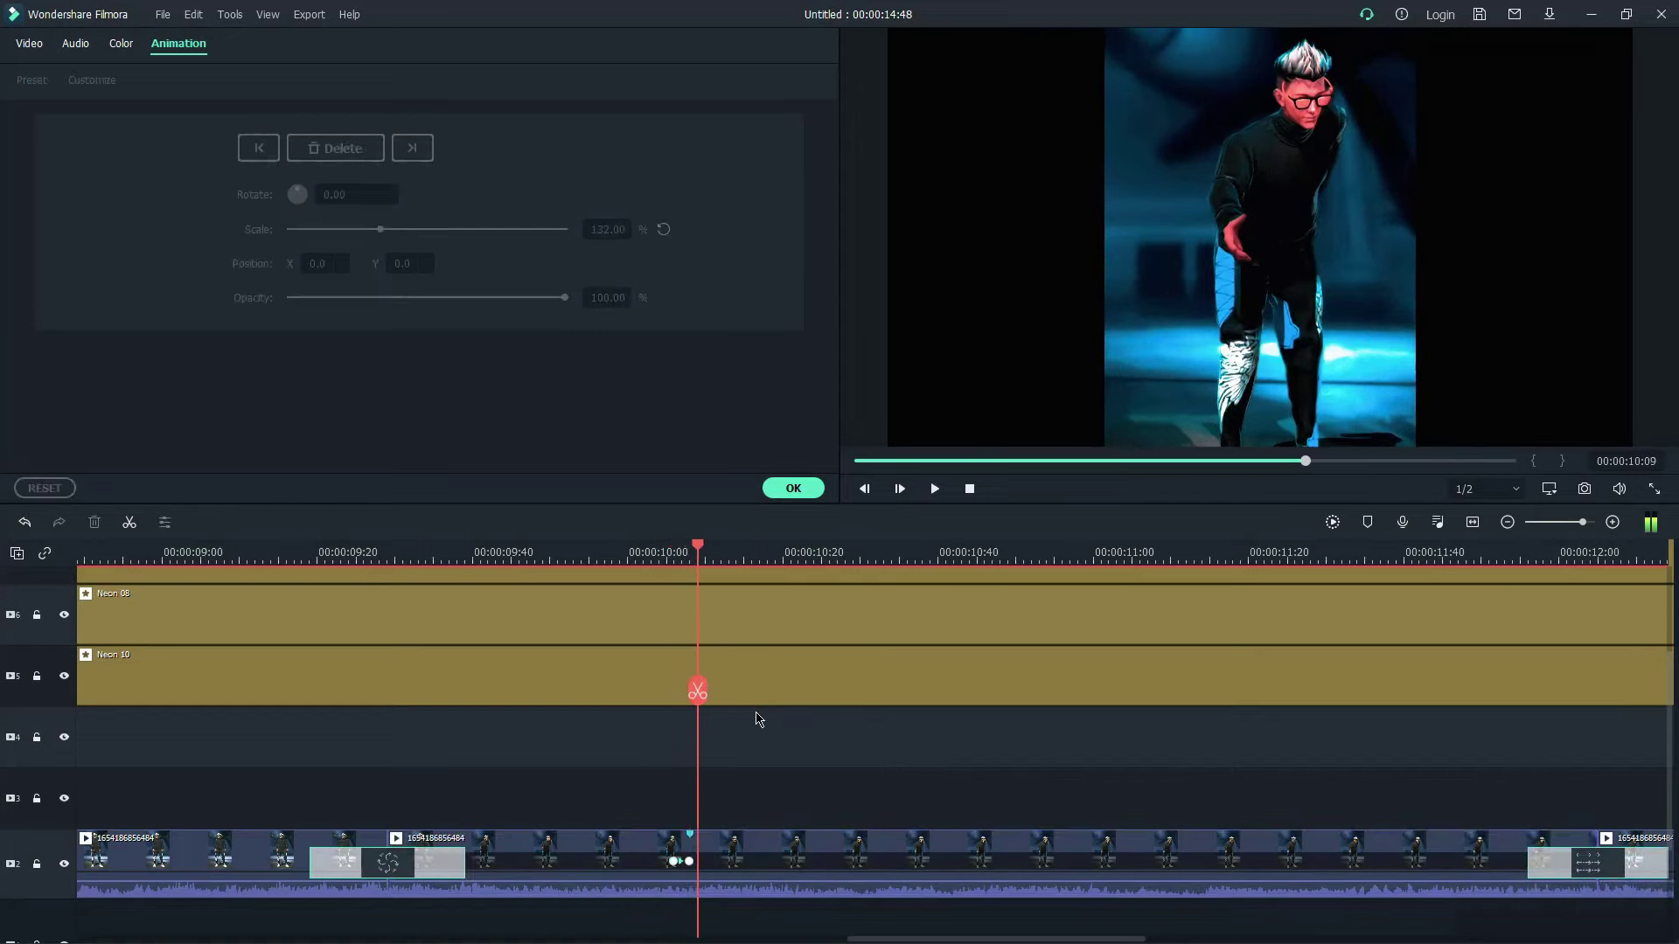
{"action": "left_click", "coordinate": [753, 865]}
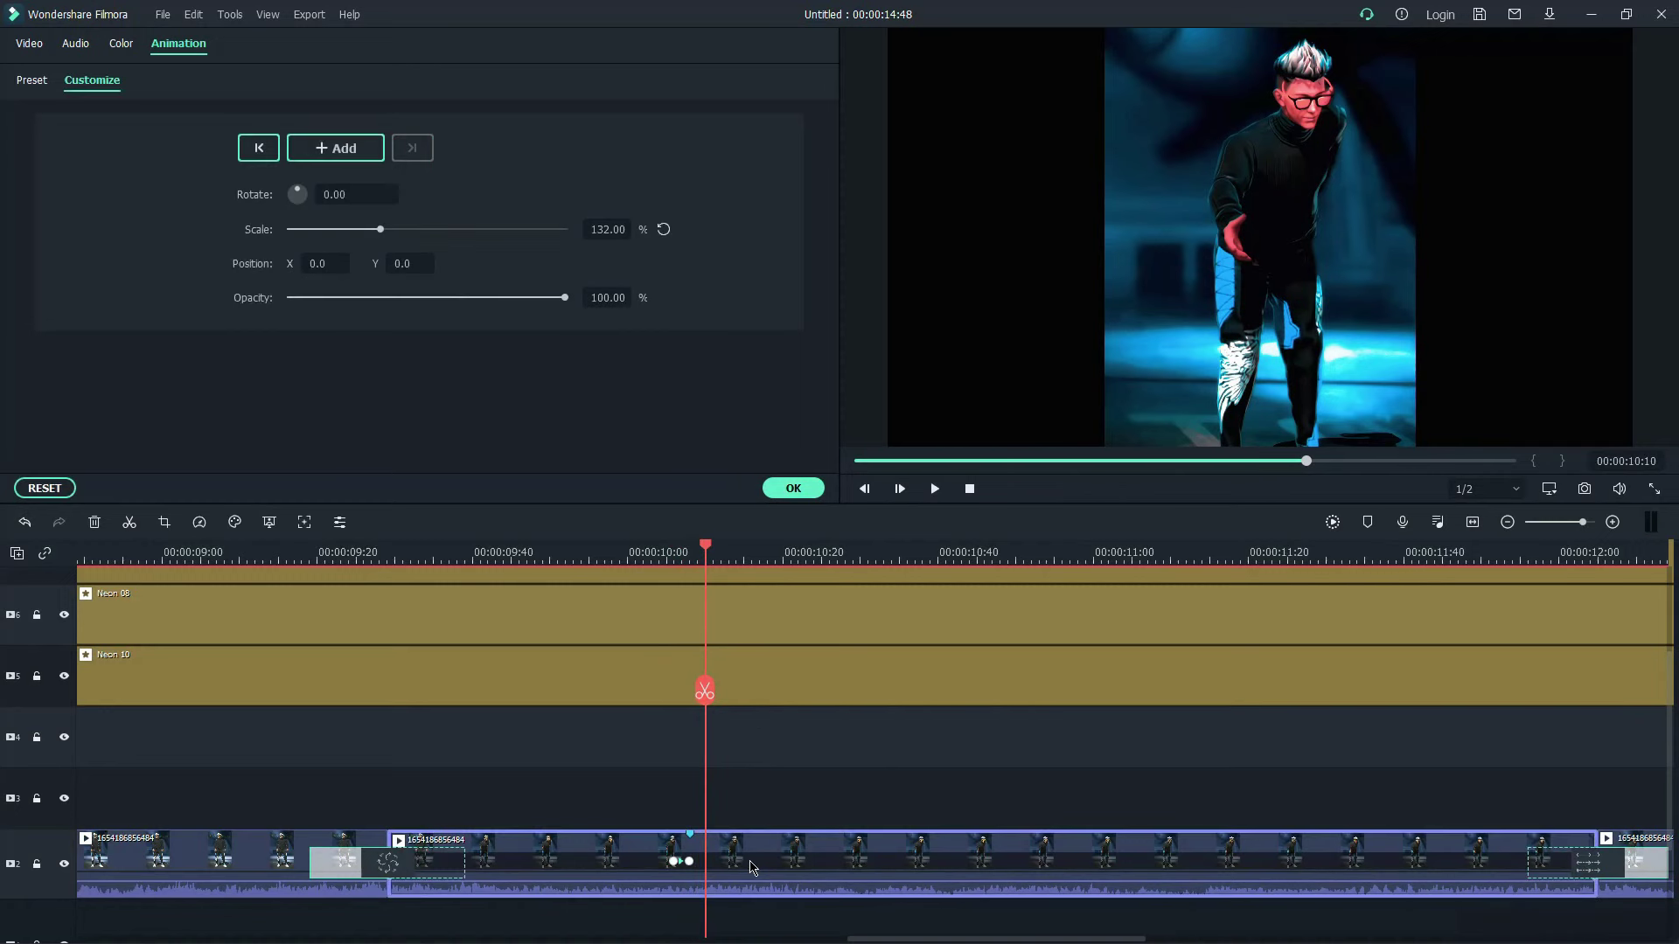
{"action": "left_click", "coordinate": [663, 231]}
{"action": "left_click", "coordinate": [793, 488]}
{"action": "left_click_drag", "start_coordinate": [705, 691], "coordinate": [419, 720]}
{"action": "key", "text": "space"}
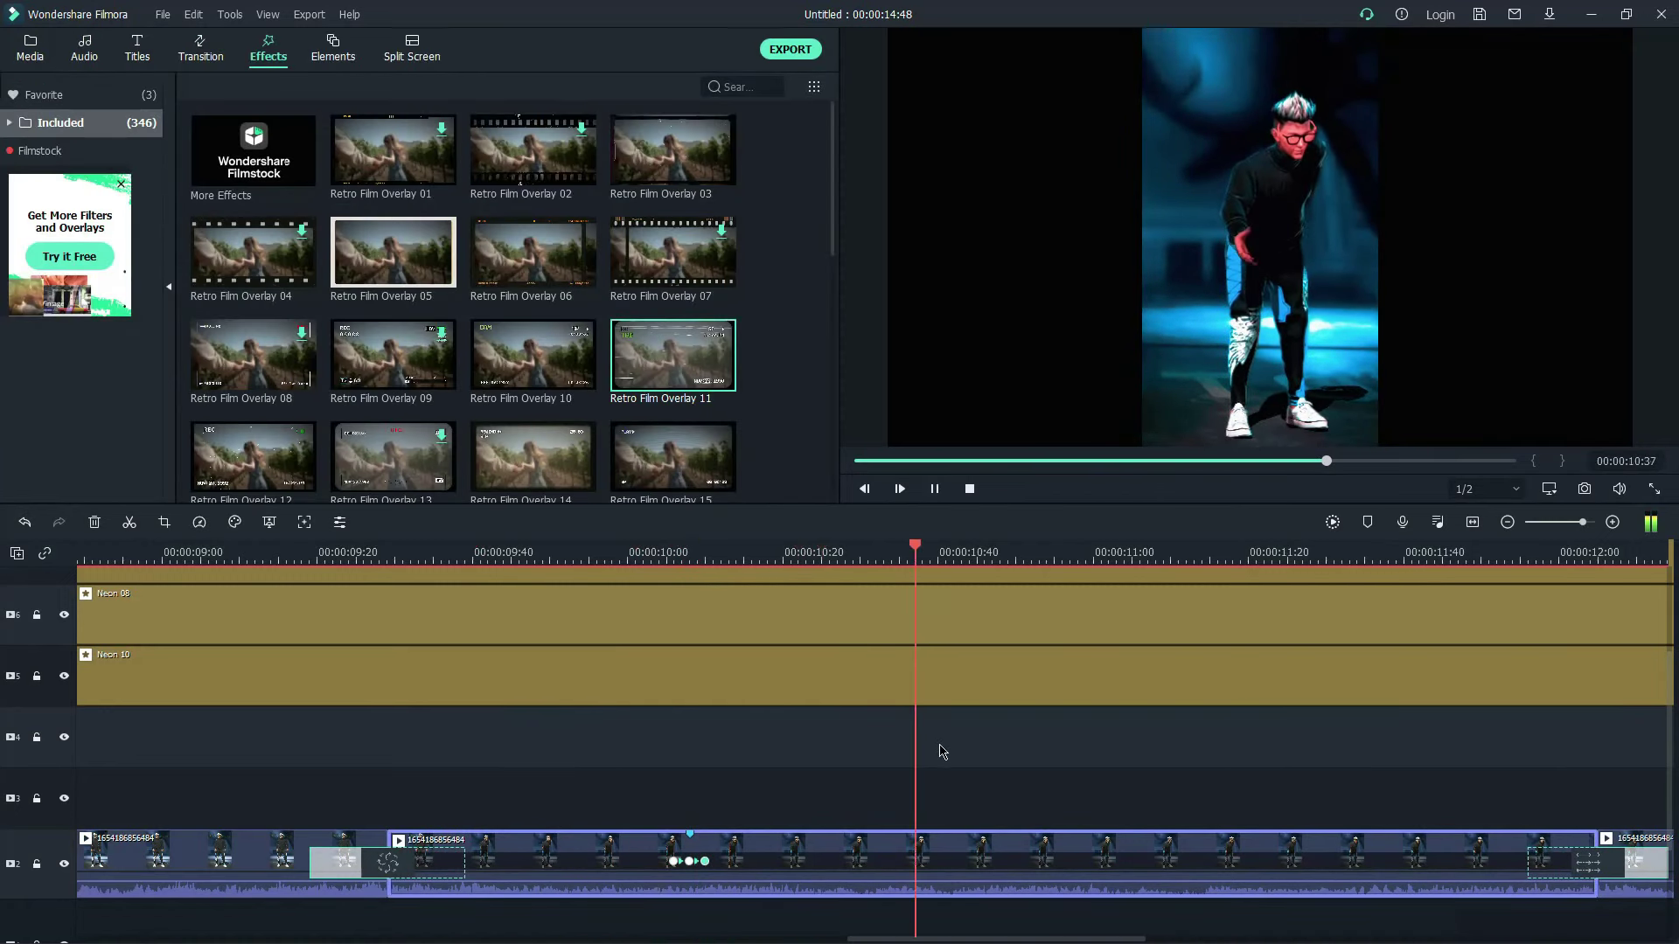
{"action": "key", "text": "space"}
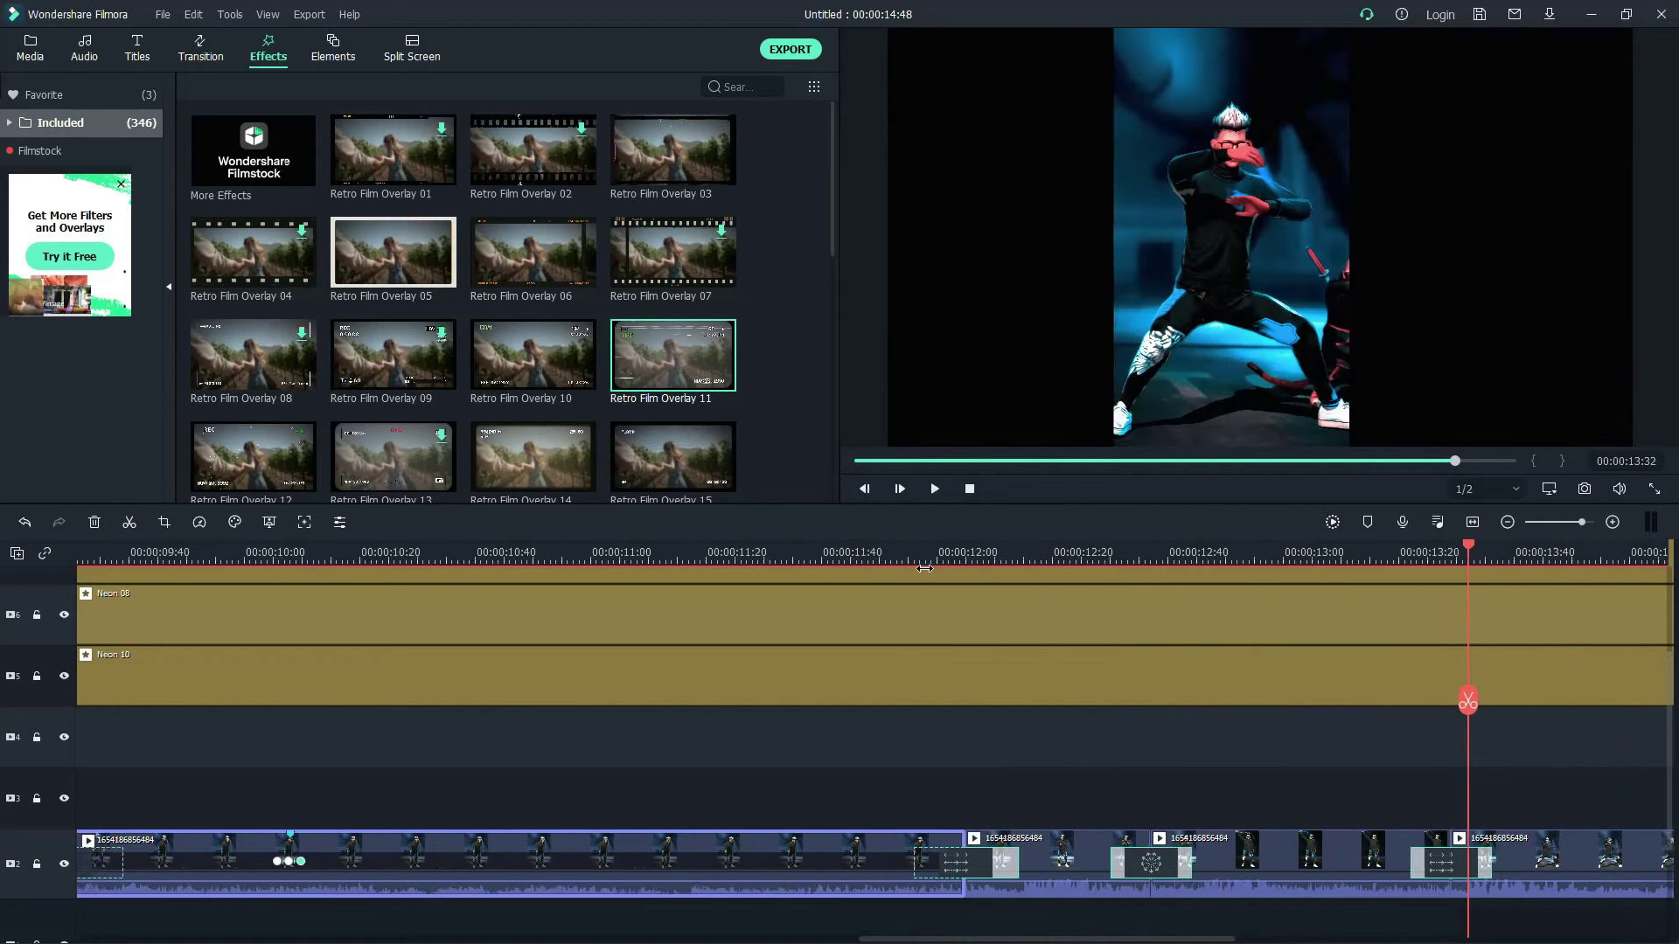
Step: Slow the zoom by moving its first keyframe to about 09:53 and its last to about 10:26, and play it back
{"action": "left_click_drag", "start_coordinate": [925, 568], "coordinate": [655, 569]}
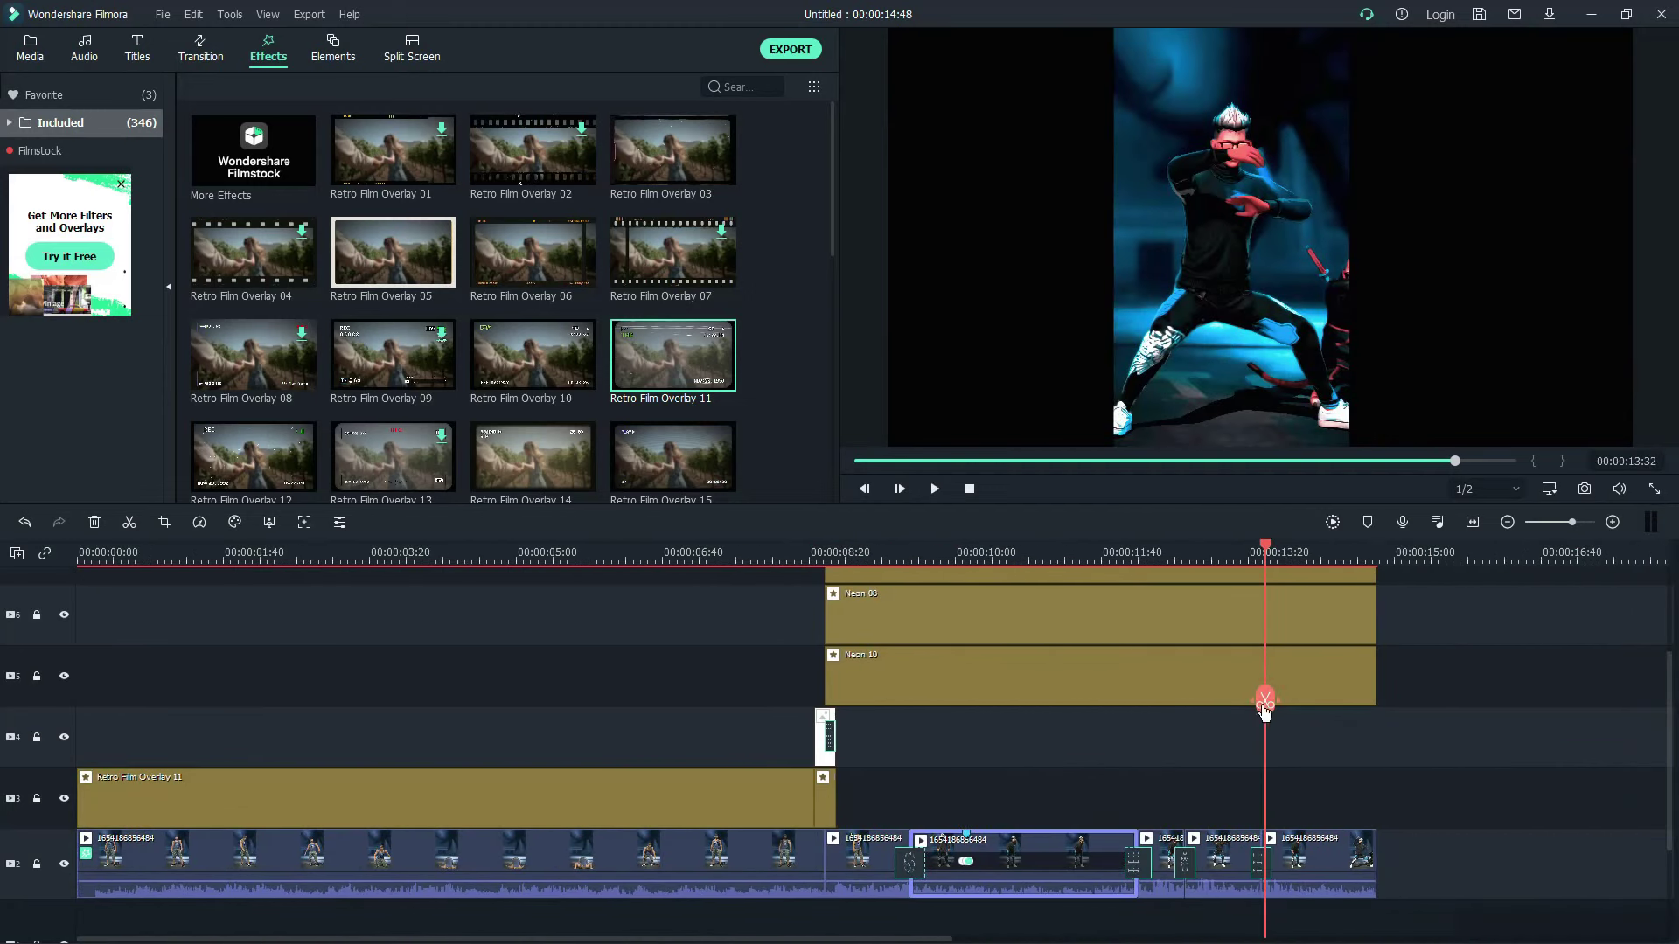
{"action": "left_click", "coordinate": [1031, 560]}
{"action": "scroll", "coordinate": [1031, 568], "scroll_direction": "up", "scroll_amount": 5}
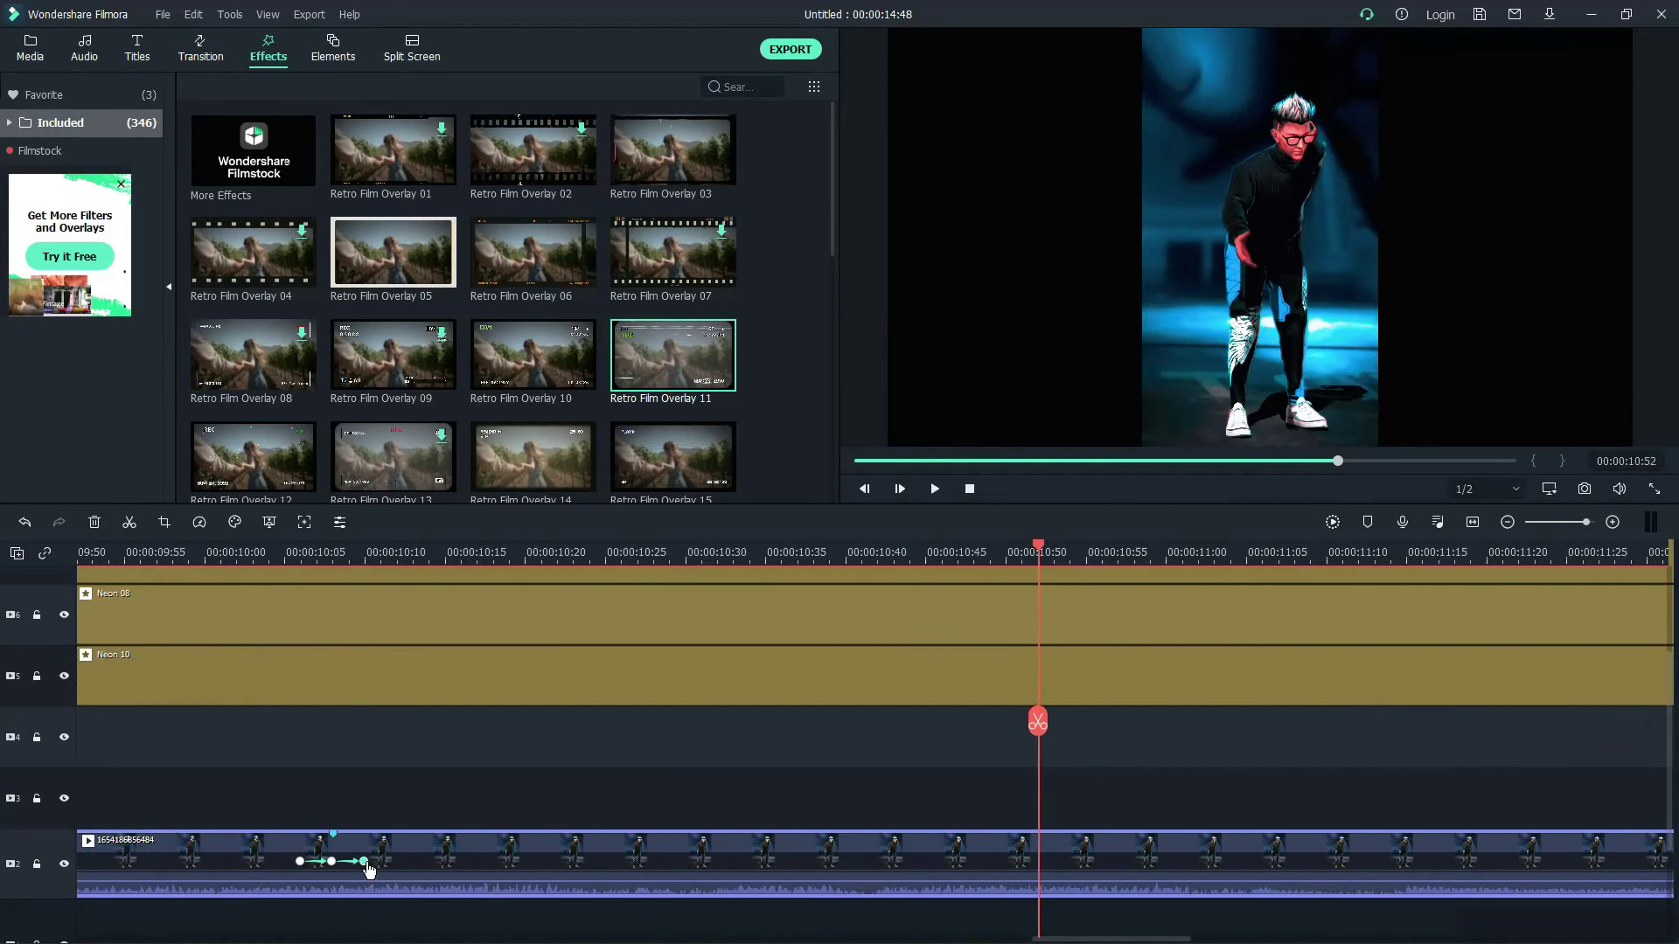
{"action": "left_click", "coordinate": [365, 862]}
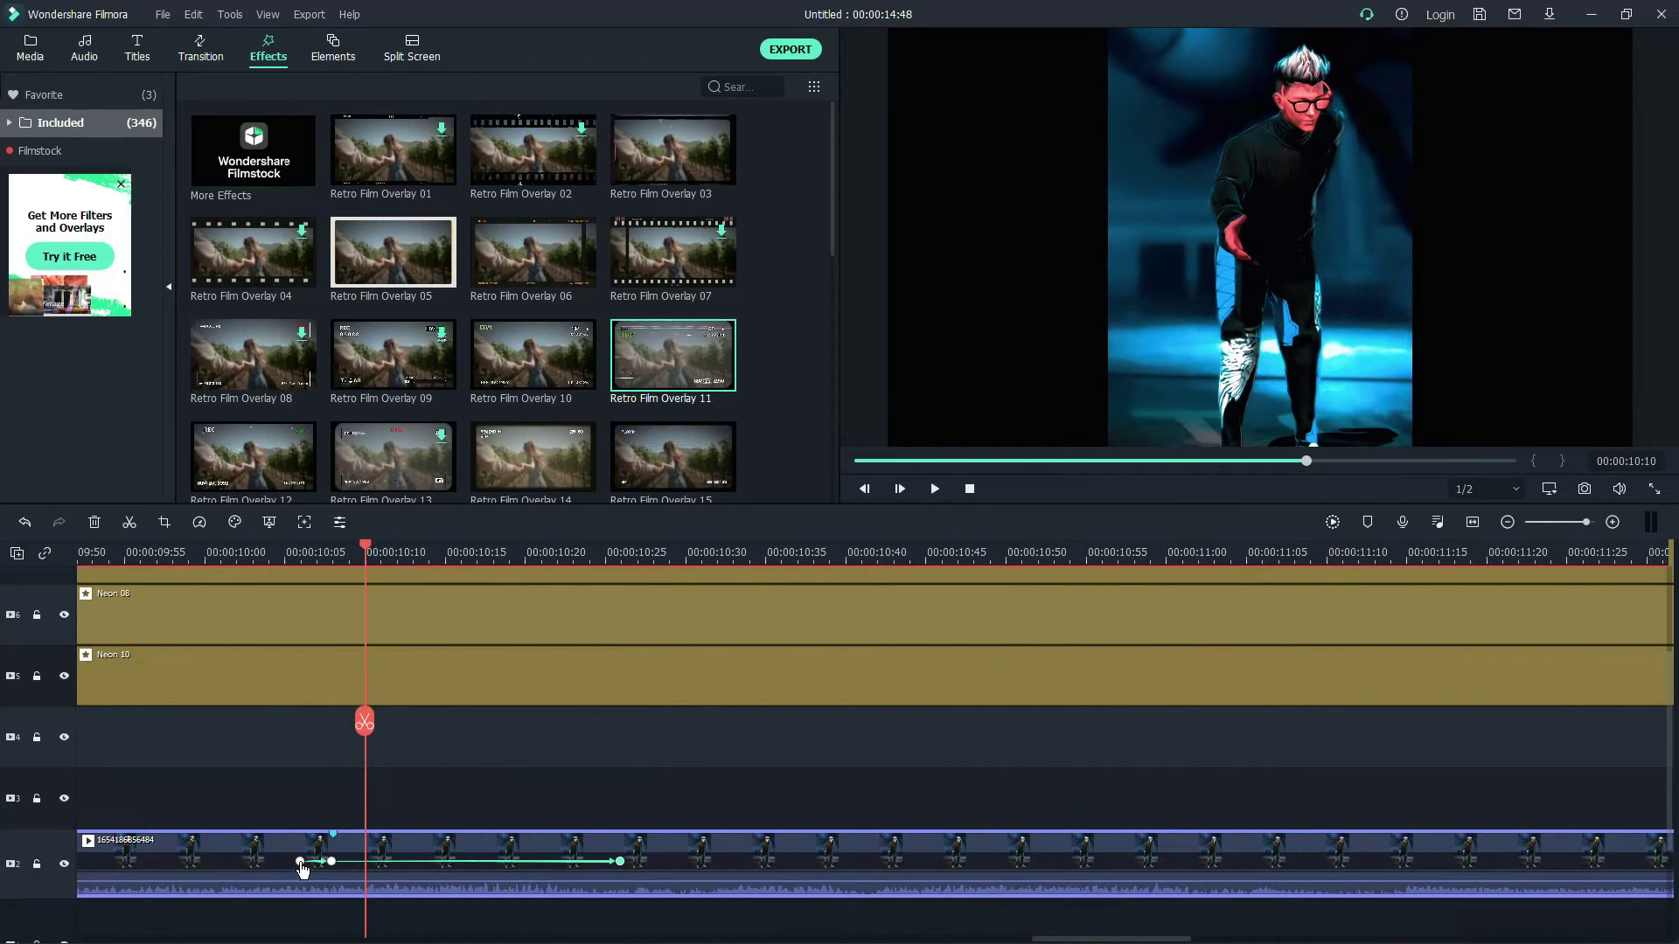
{"action": "left_click_drag", "start_coordinate": [300, 861], "coordinate": [238, 870]}
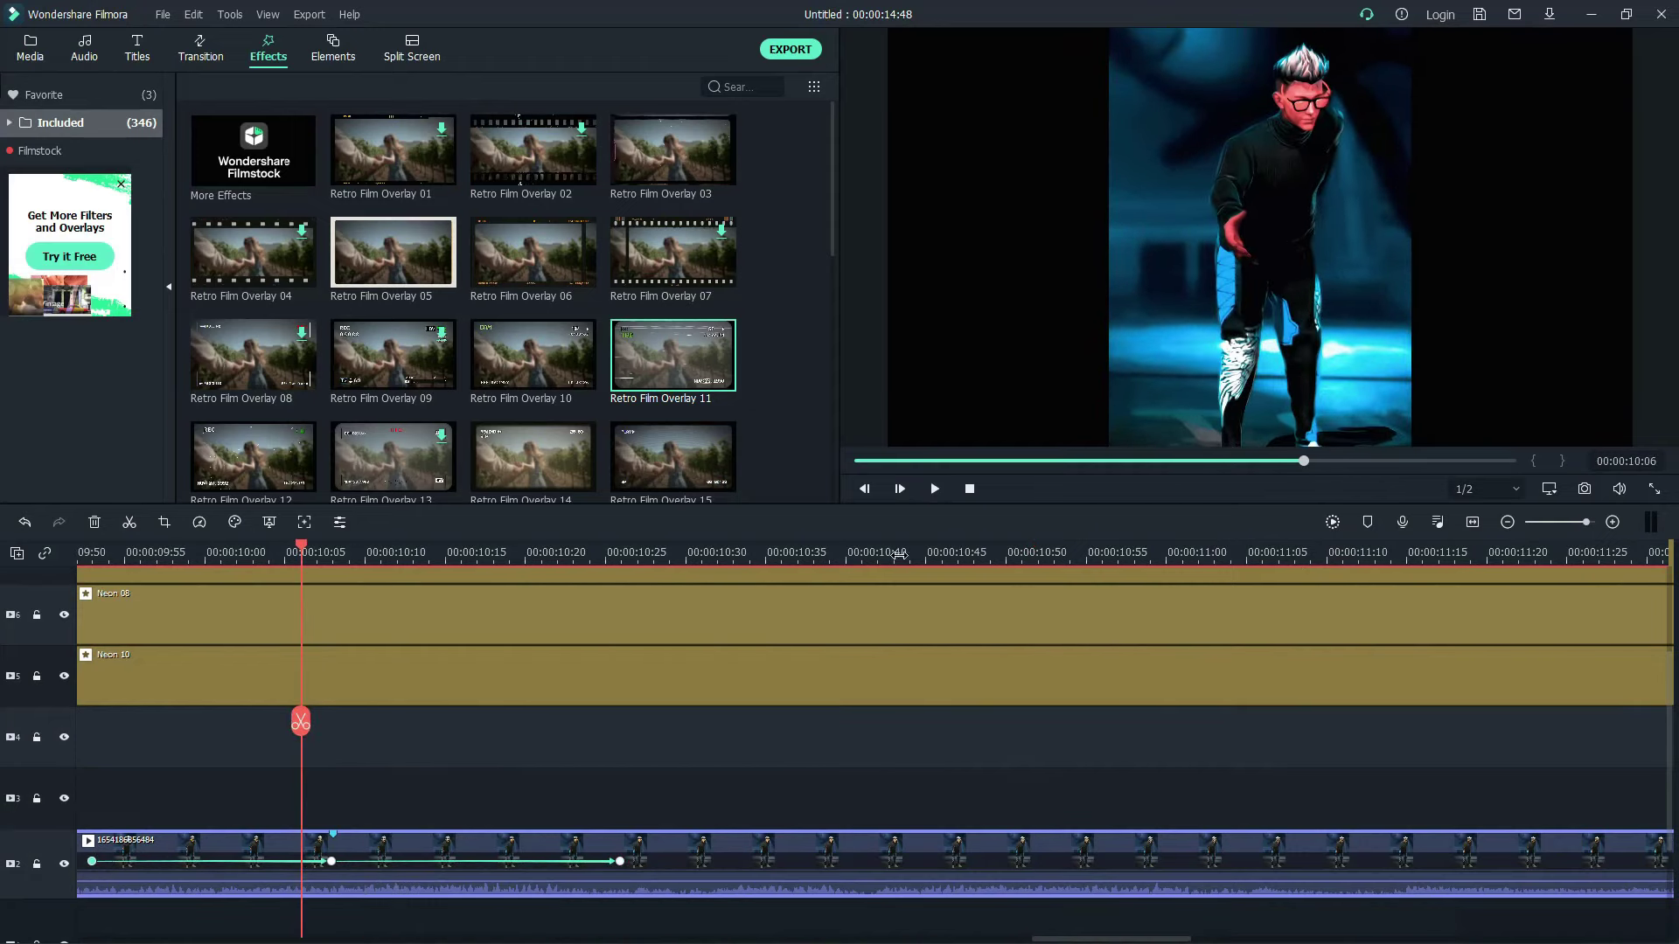
{"action": "scroll", "coordinate": [244, 788], "scroll_direction": "down", "scroll_amount": 5}
{"action": "left_click_drag", "start_coordinate": [244, 729], "coordinate": [175, 733]}
{"action": "key", "text": "space"}
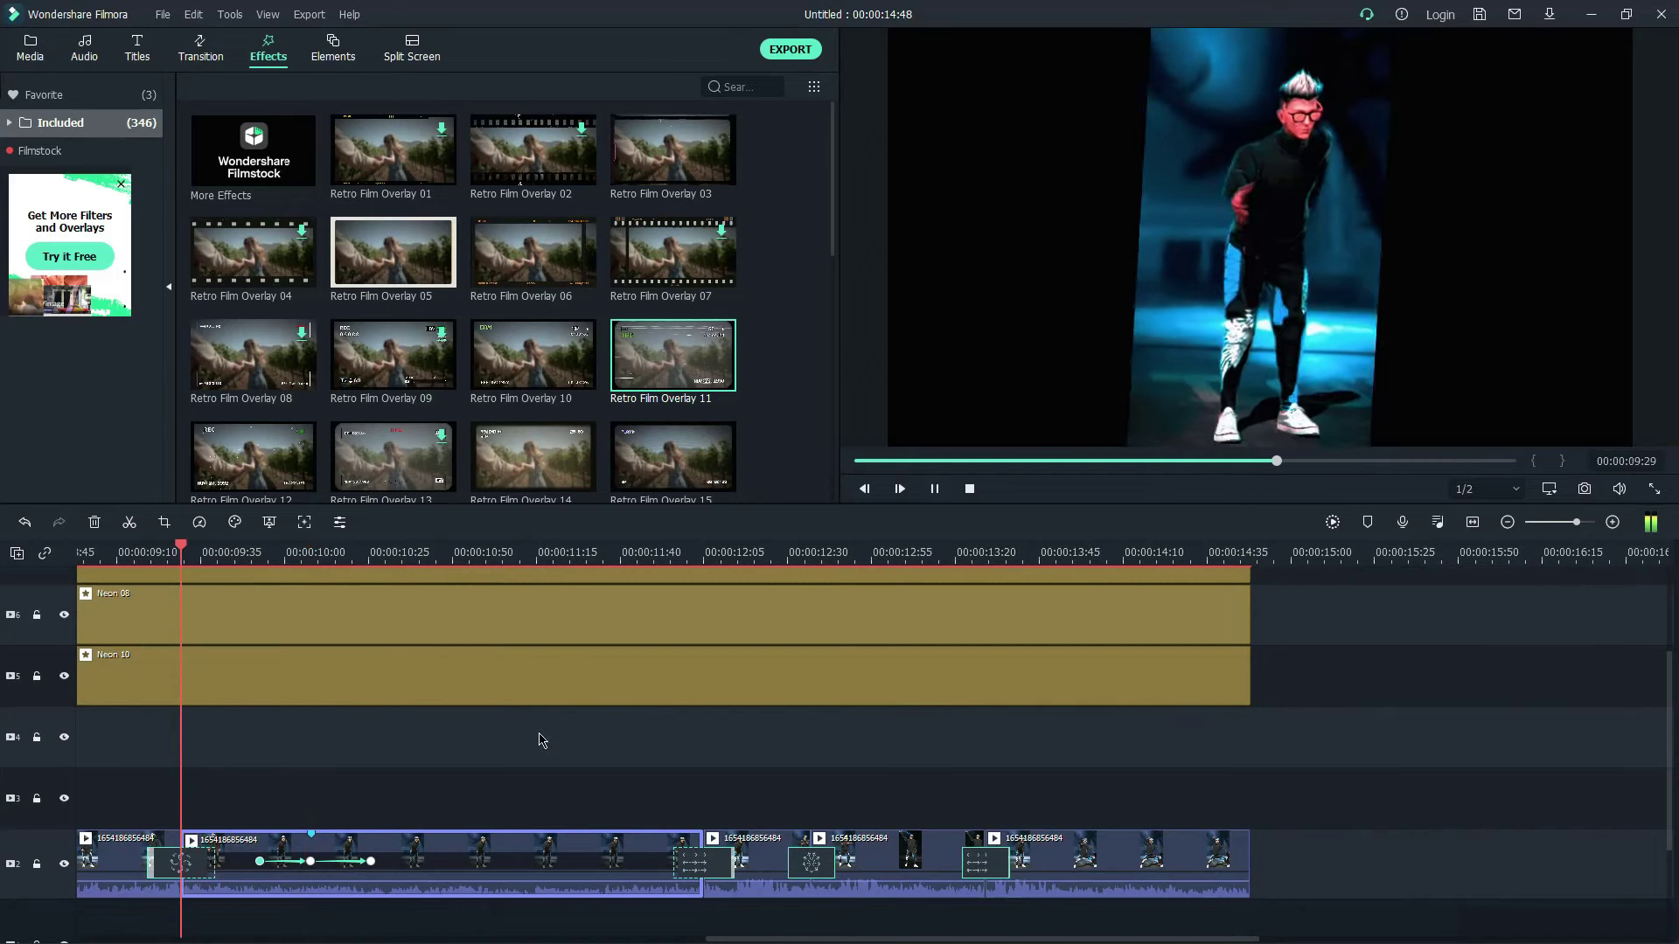
{"action": "key", "text": "space"}
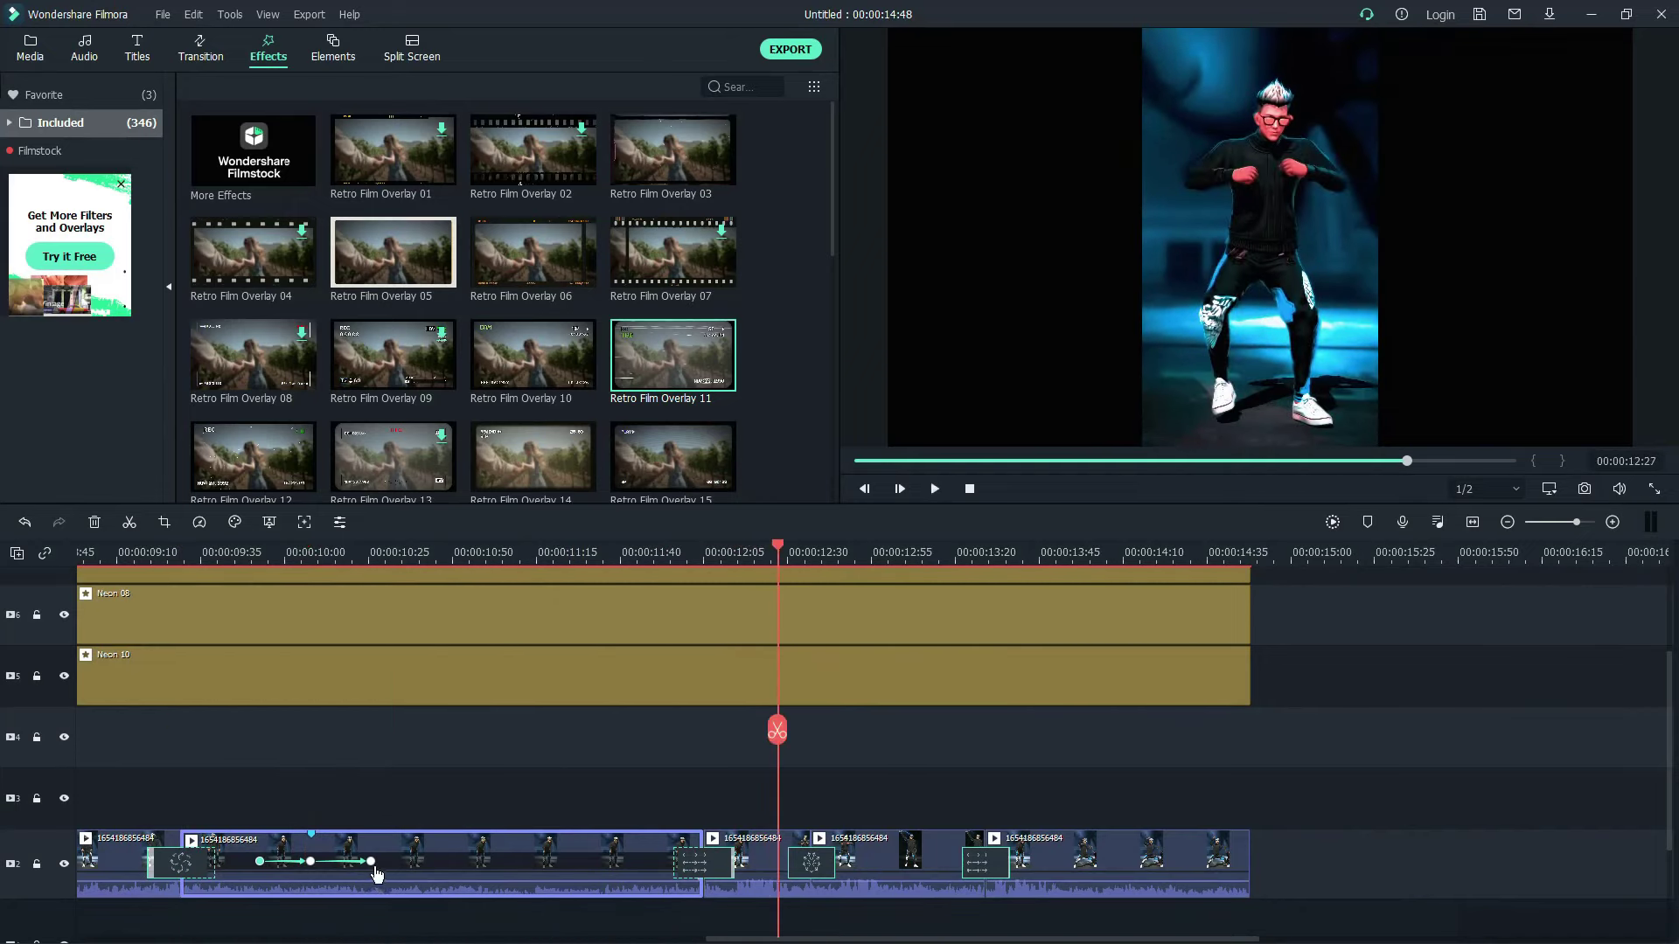
Step: Move the zoom's last keyframe to about 11:30 and its middle keyframe to about 10:40, and play to the end
{"action": "left_click_drag", "start_coordinate": [380, 861], "coordinate": [513, 854]}
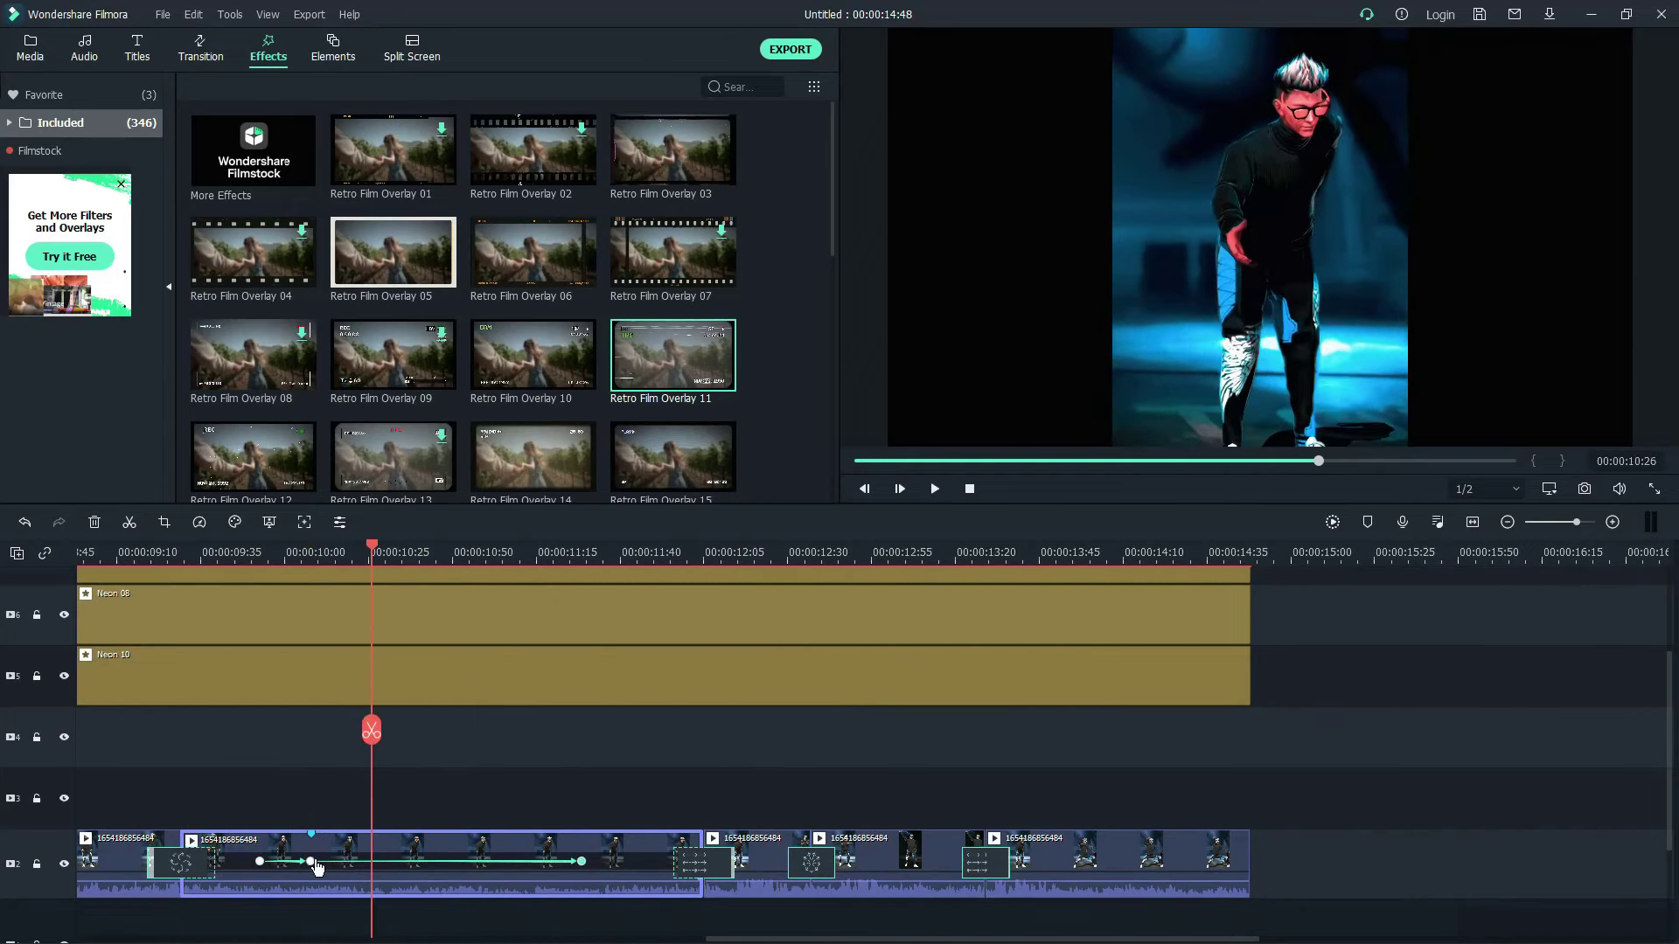
{"action": "left_click_drag", "start_coordinate": [313, 861], "coordinate": [421, 864]}
{"action": "left_click_drag", "start_coordinate": [312, 733], "coordinate": [147, 724]}
{"action": "key", "text": "space"}
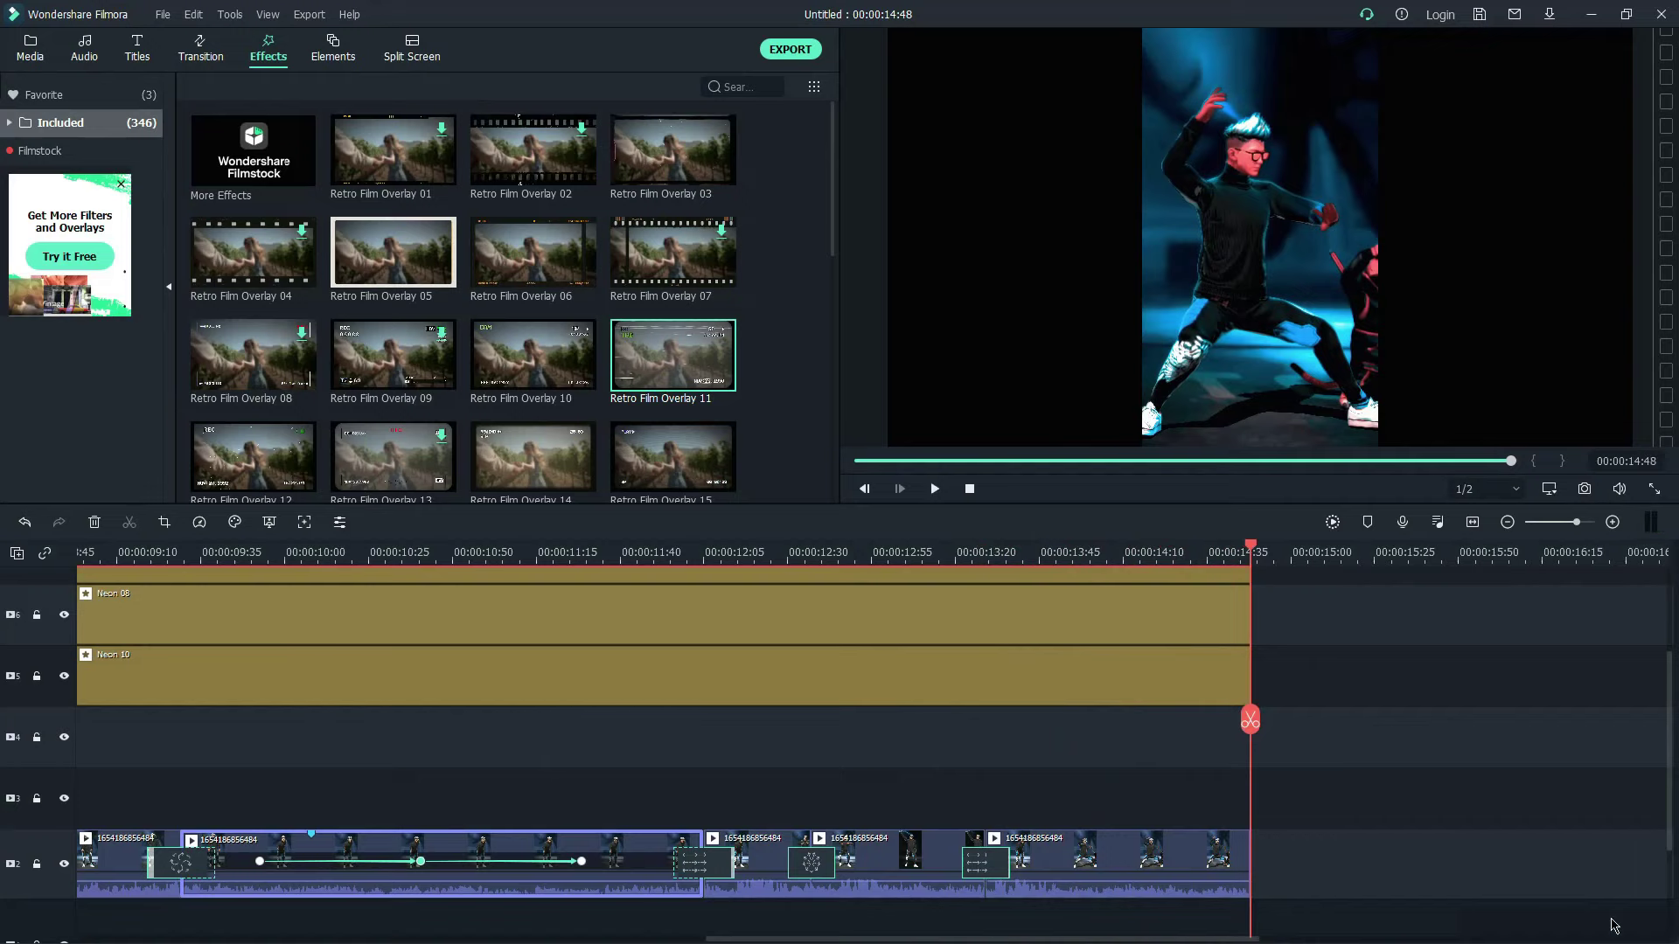
Step: Export the finished video to the computer as an MP4 file named My Video
{"action": "left_click", "coordinate": [790, 50]}
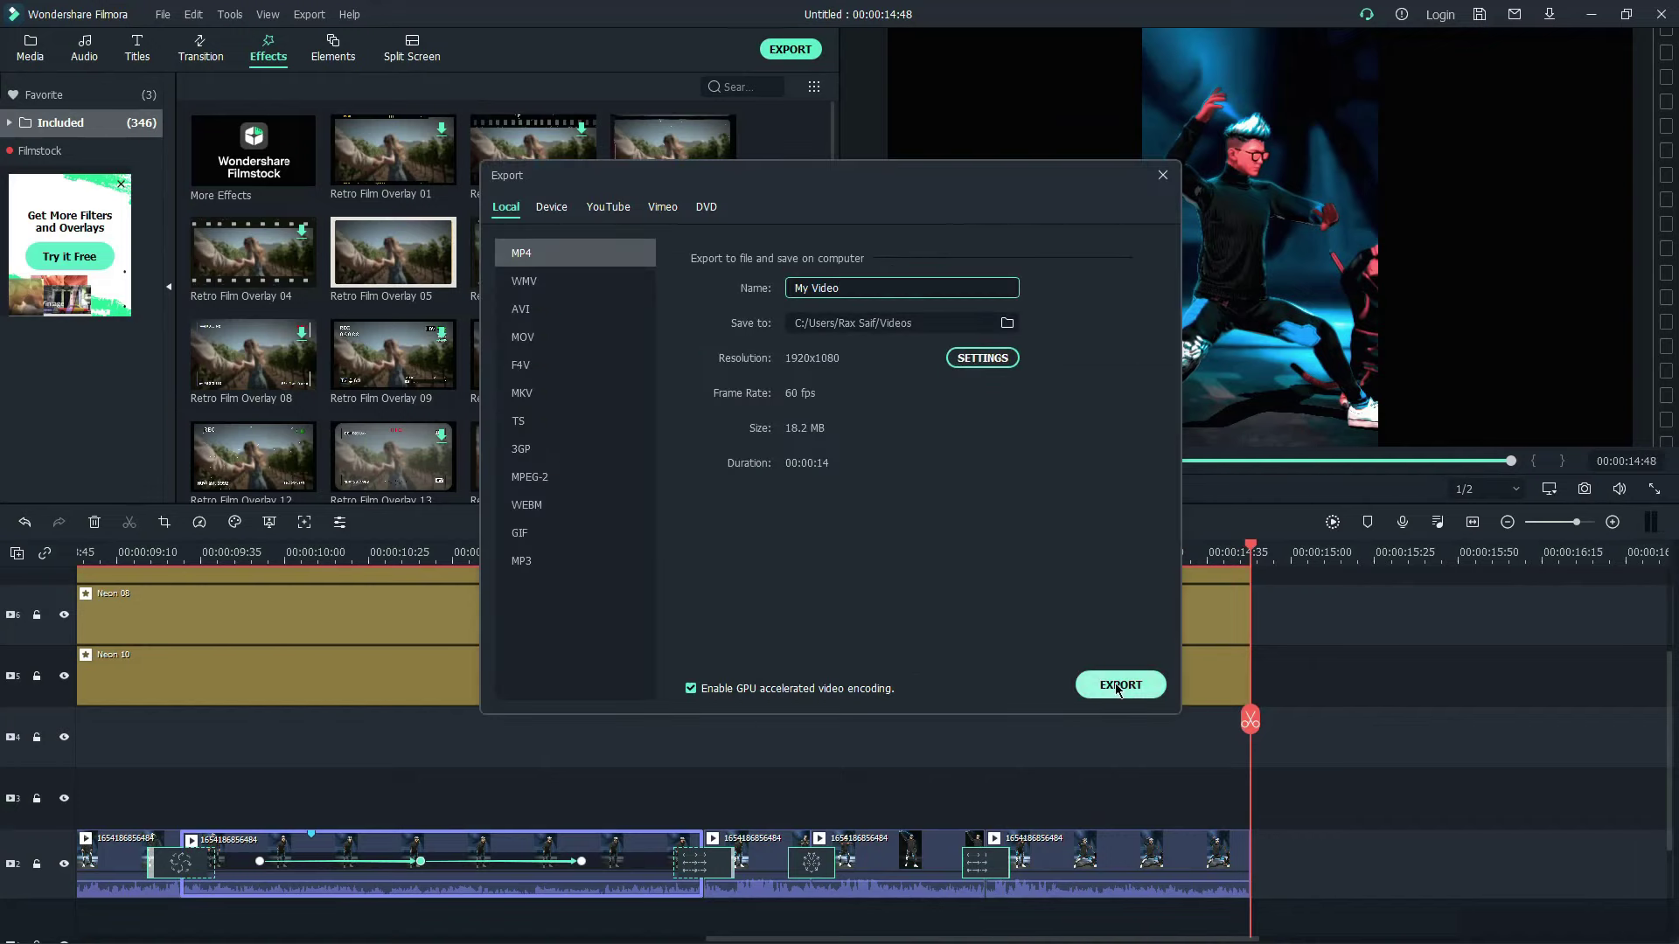
{"action": "key", "text": "Return"}
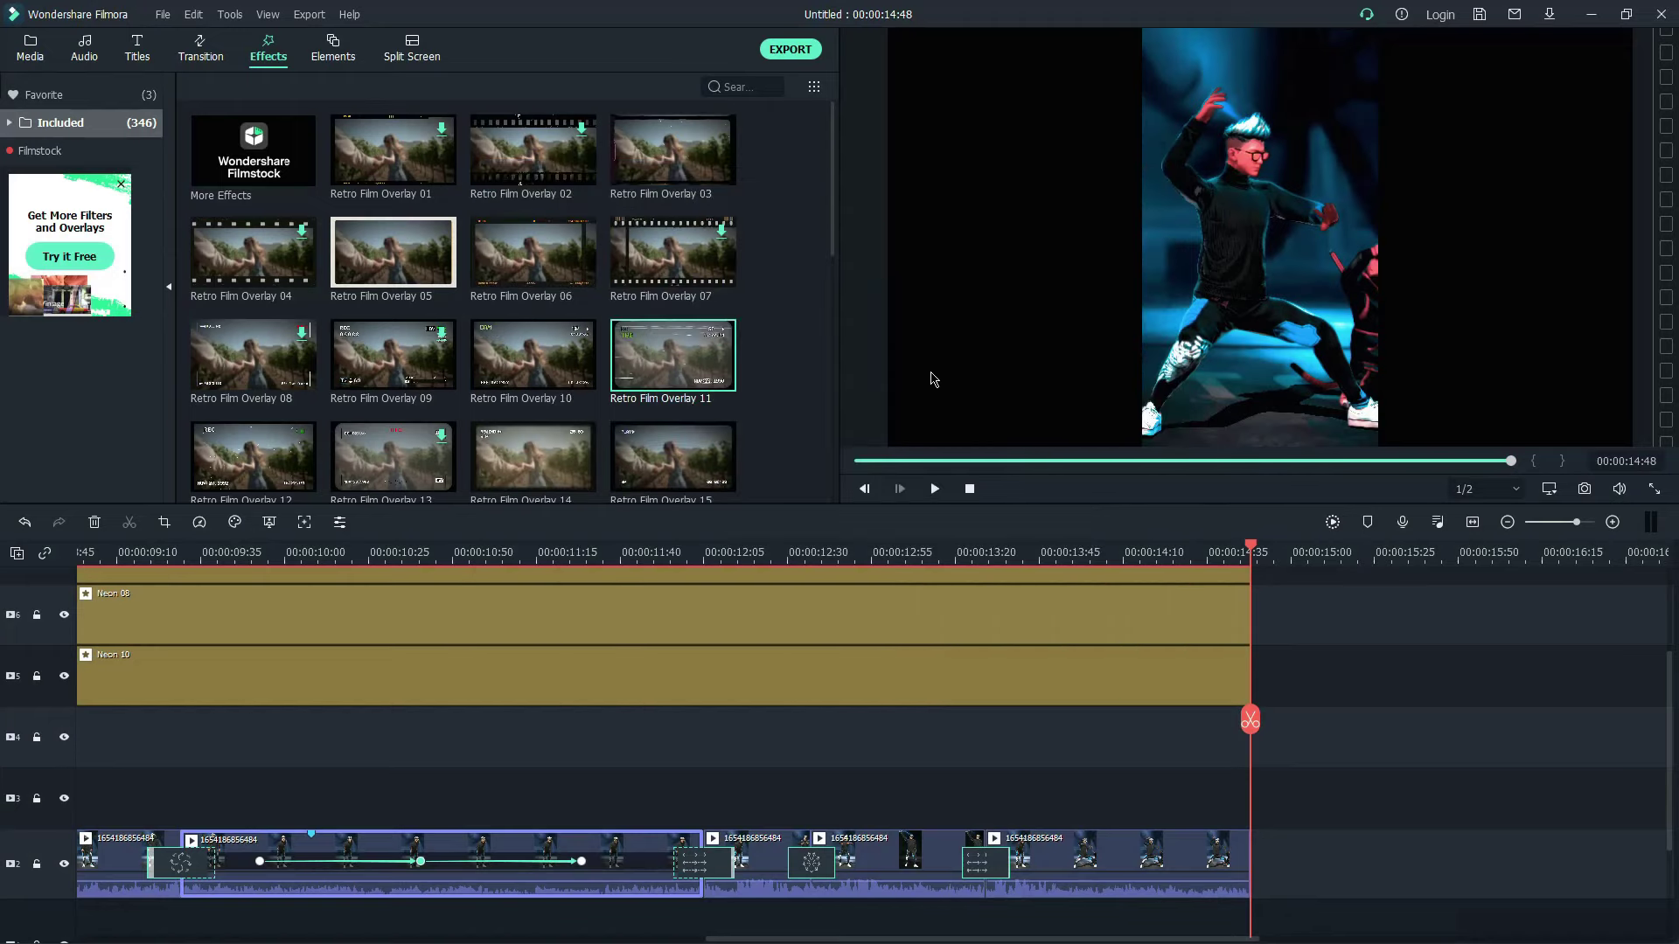